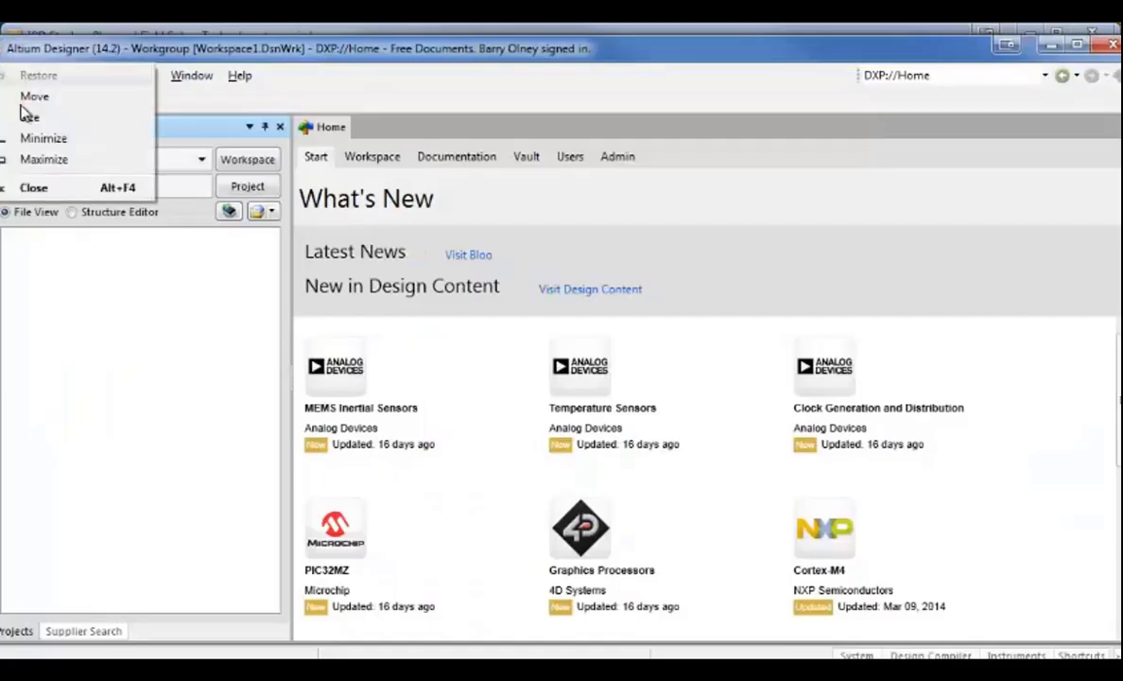
Step: Create a new blank PCB document in Altium Designer
{"action": "left_click", "coordinate": [46, 55]}
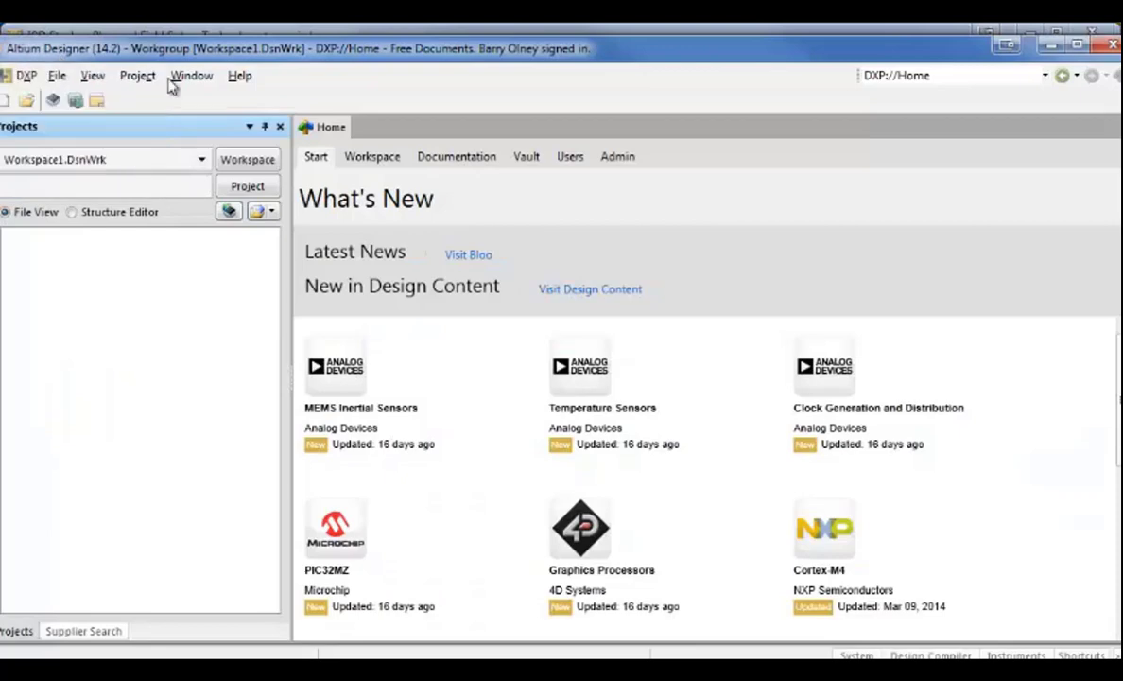
{"action": "left_click", "coordinate": [56, 75]}
{"action": "mouse_move", "coordinate": [85, 98]}
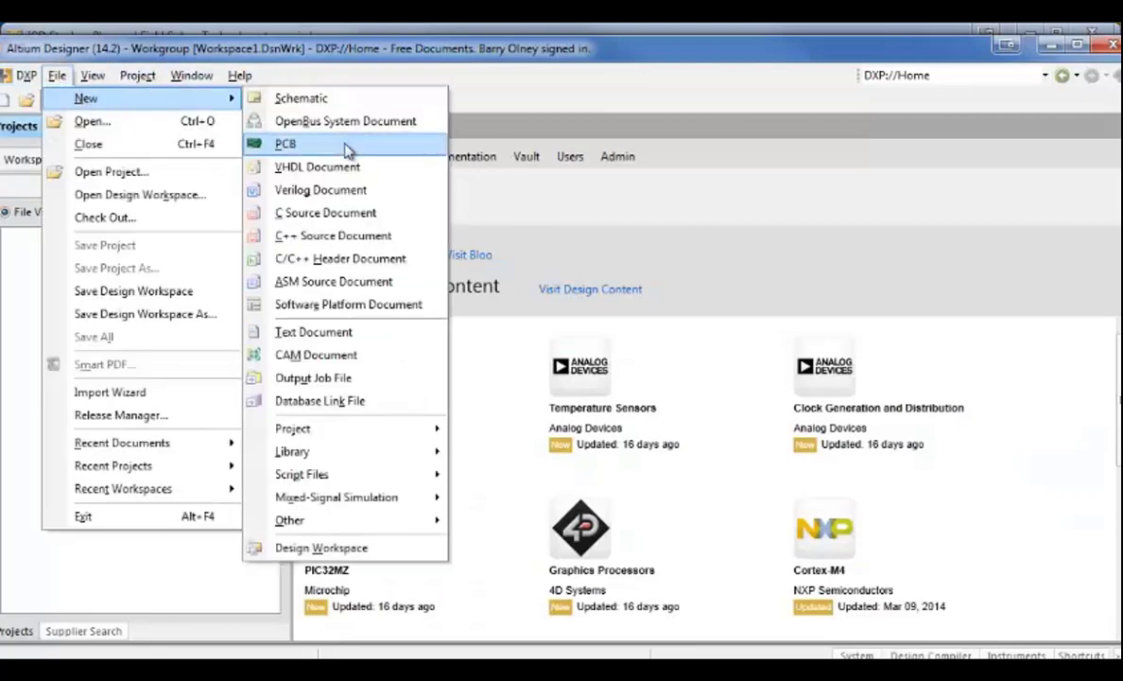
{"action": "left_click", "coordinate": [347, 147]}
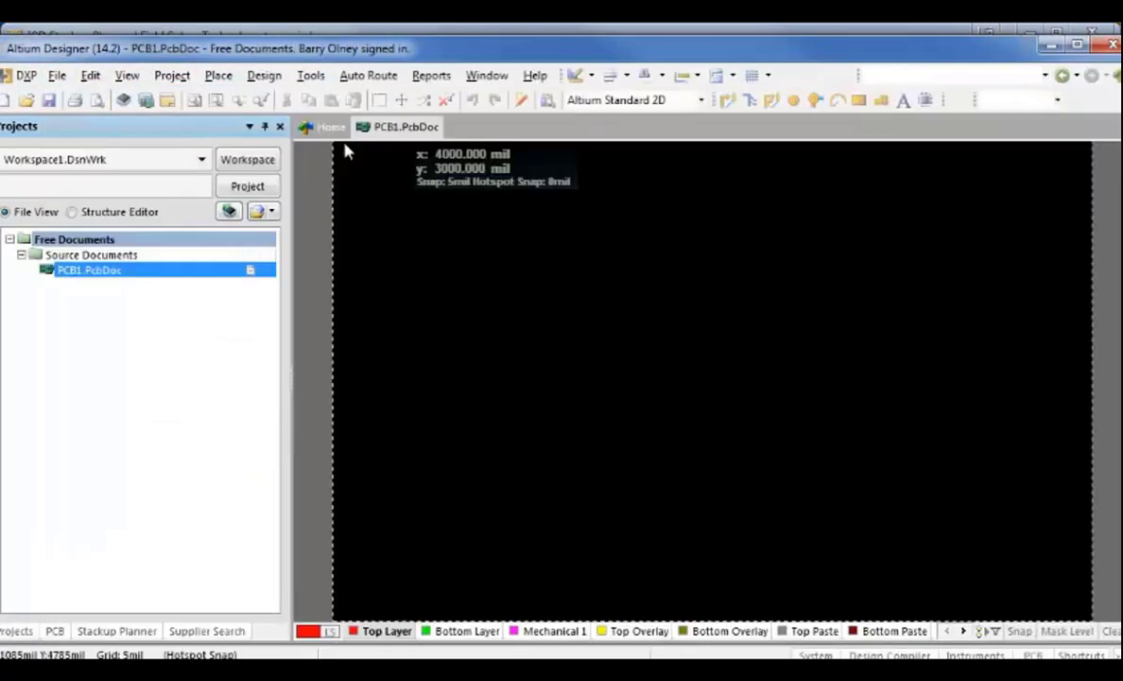
Step: Load 8-4-8.stackup into the board's Layer Stack Manager, review the advanced properties, and accept
{"action": "left_click", "coordinate": [263, 75]}
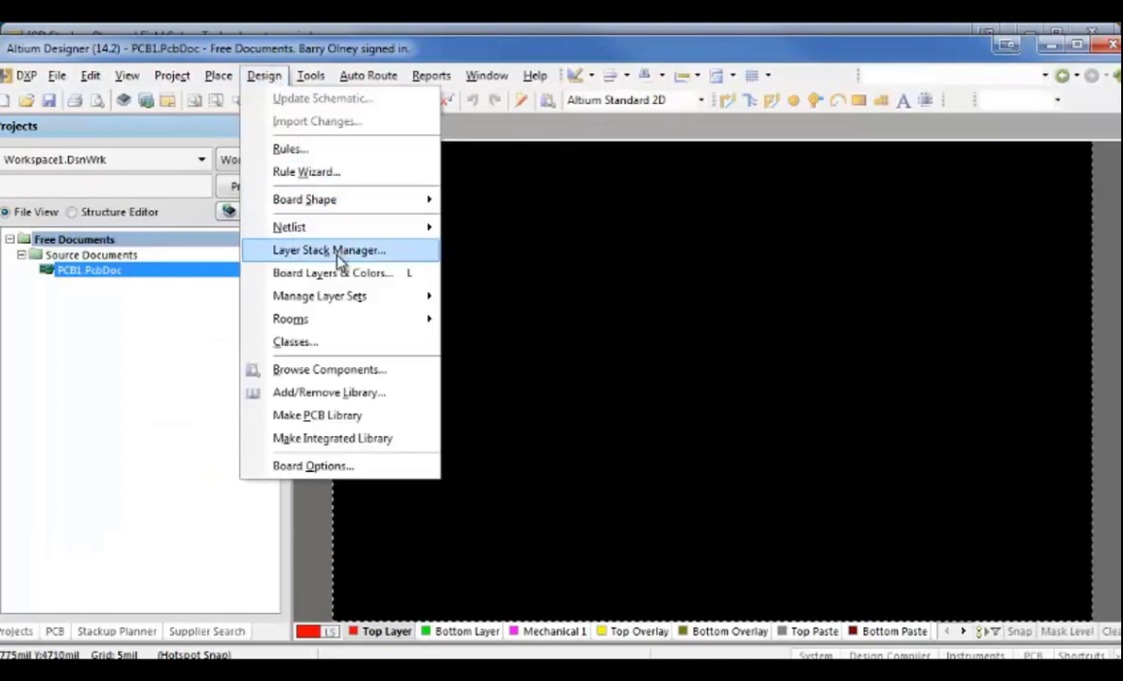
{"action": "left_click", "coordinate": [341, 254]}
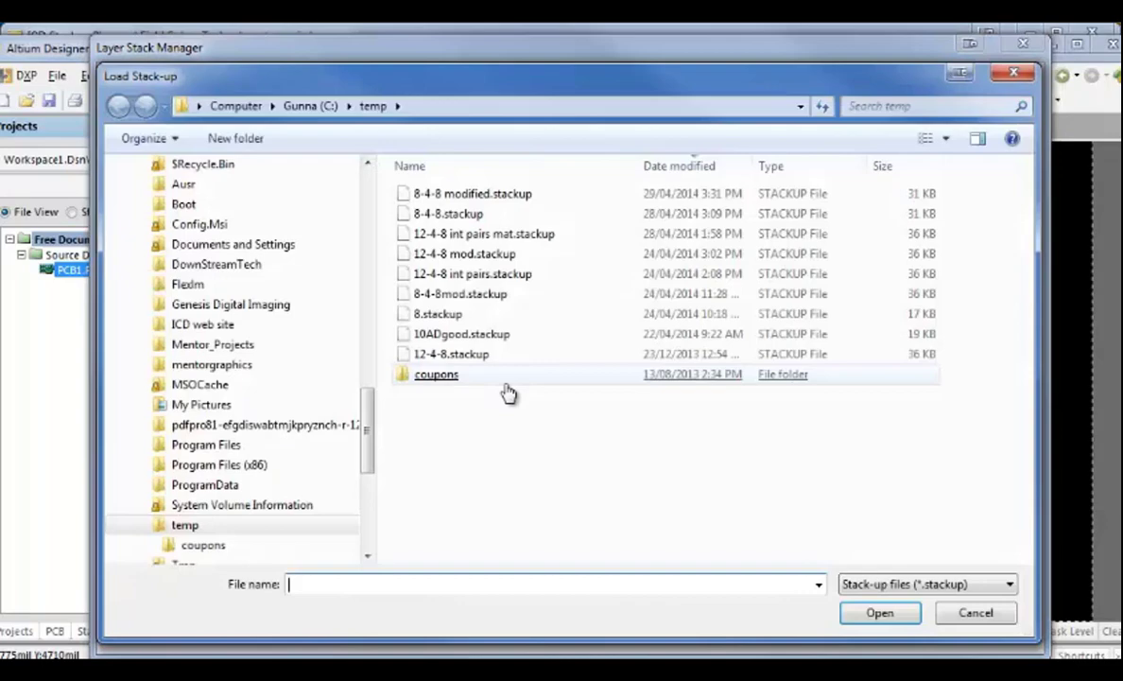
{"action": "double_click", "coordinate": [448, 217]}
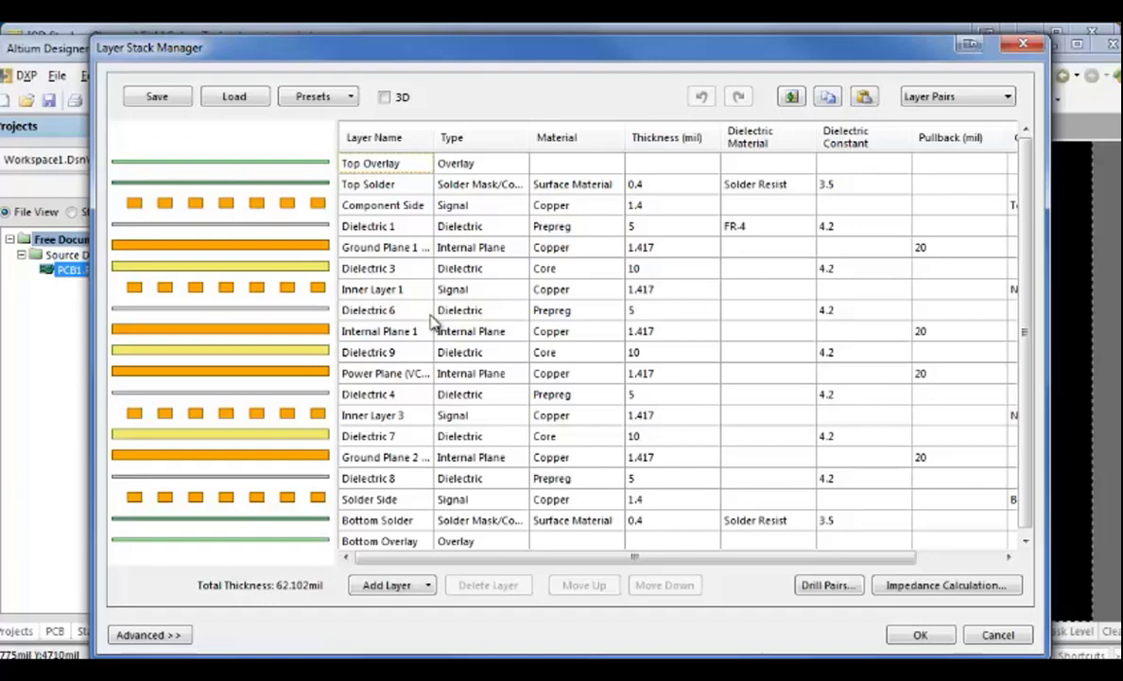
{"action": "left_click", "coordinate": [150, 635]}
{"action": "left_click_drag", "start_coordinate": [517, 55], "coordinate": [601, 0]}
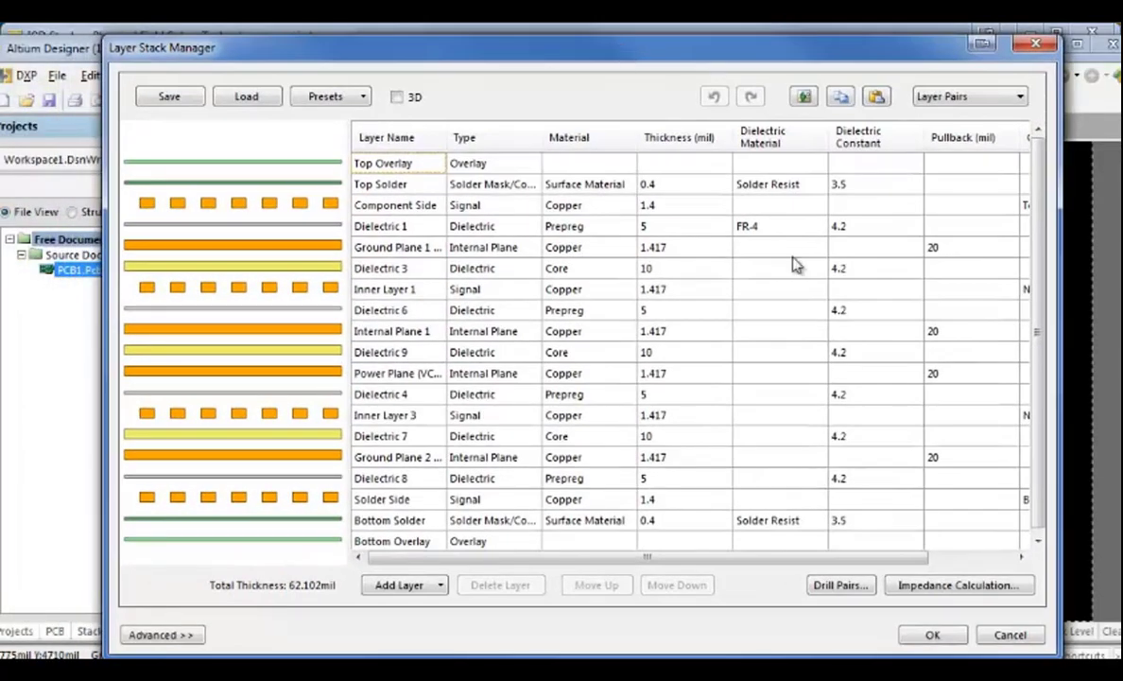
{"action": "left_click", "coordinate": [932, 635]}
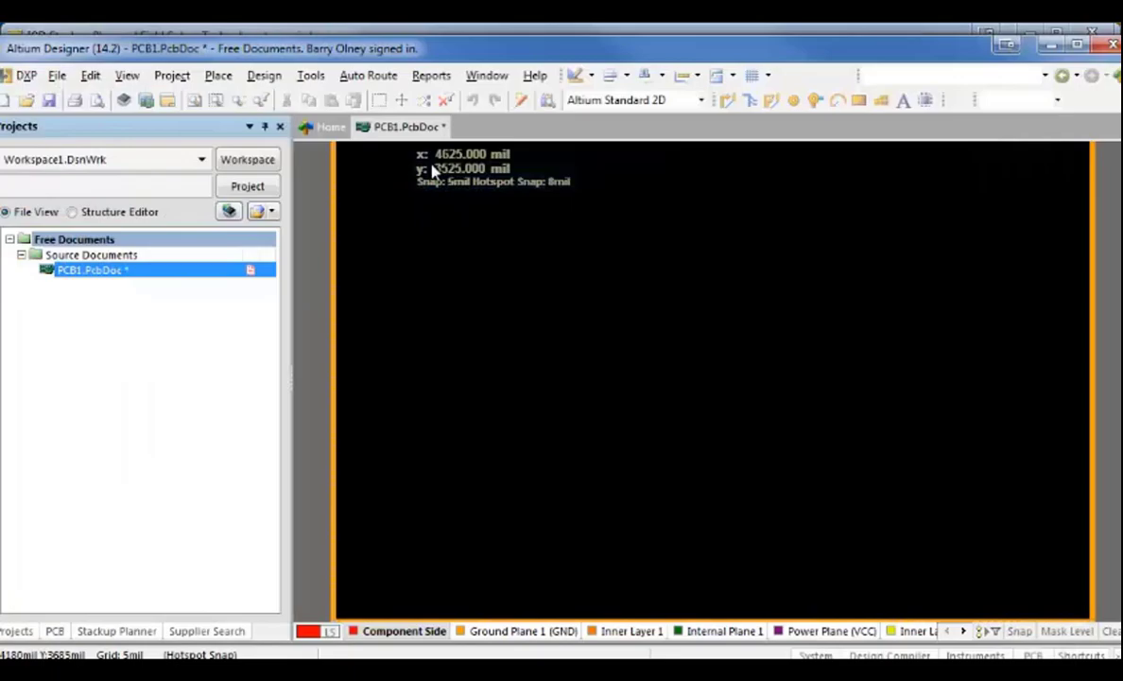
Step: Import 8-4-8.stackup into ICD Stackup Planner with the Altium Designer 14 translator
{"action": "left_click", "coordinate": [213, 34]}
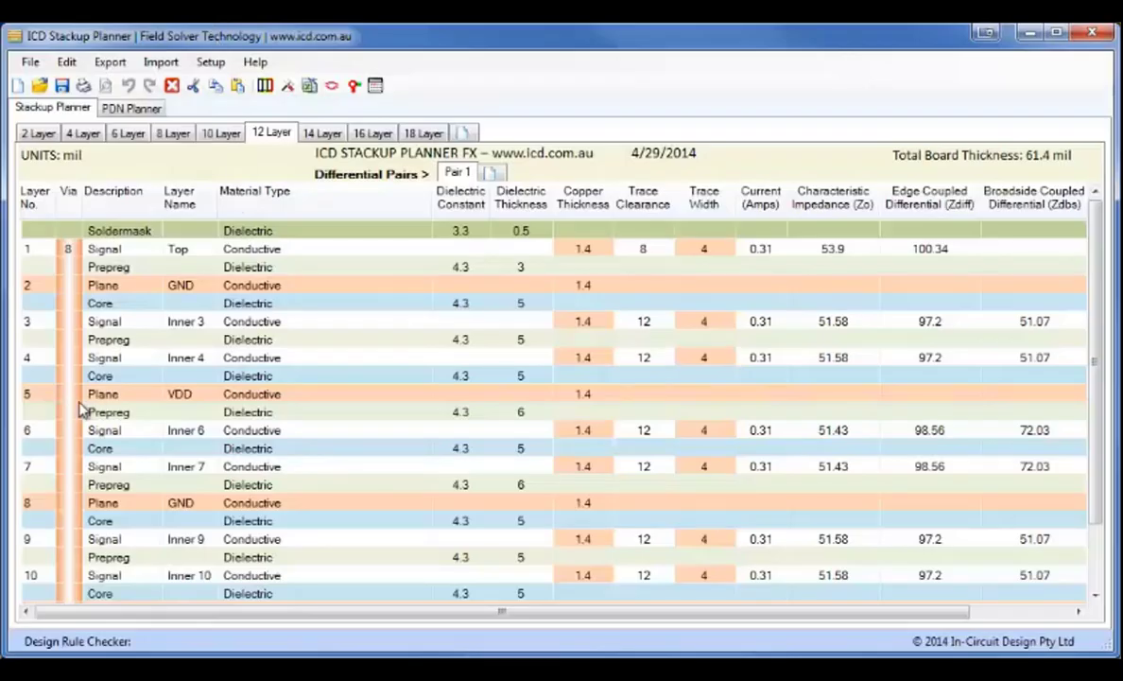
{"action": "left_click", "coordinate": [163, 64]}
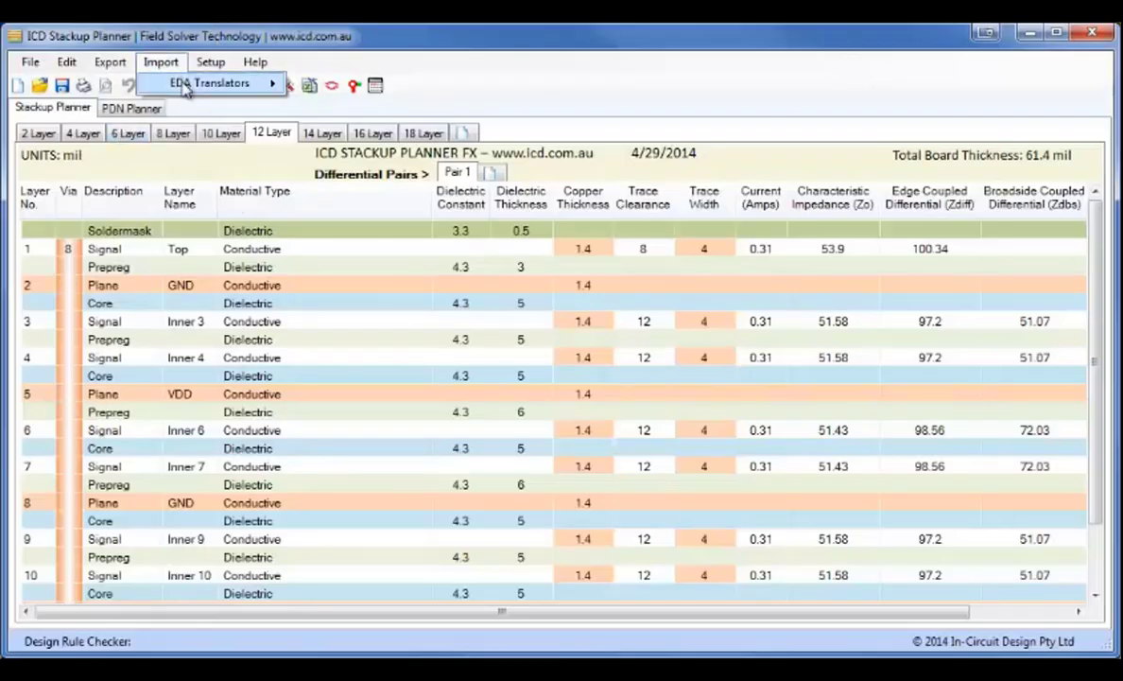
{"action": "mouse_move", "coordinate": [194, 83]}
{"action": "left_click", "coordinate": [367, 106]}
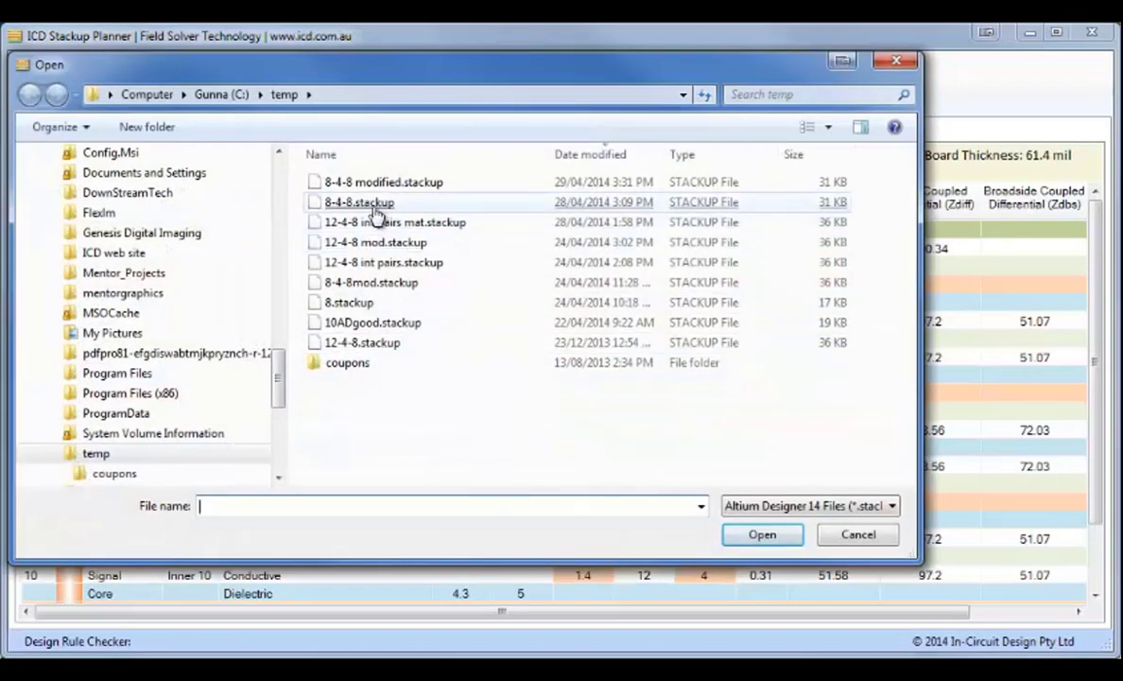
{"action": "double_click", "coordinate": [352, 201]}
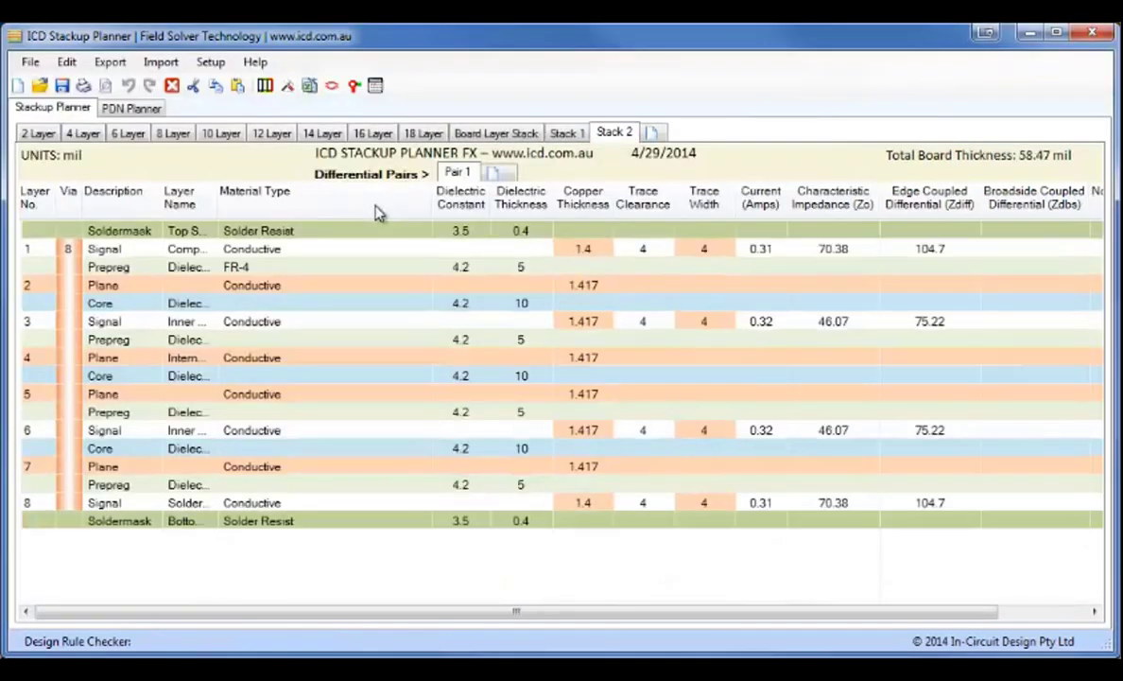
Step: Review the Board Layer Stack, Stack 1 and Stack 2 sheets, then select the top Soldermask
{"action": "left_click", "coordinate": [493, 133]}
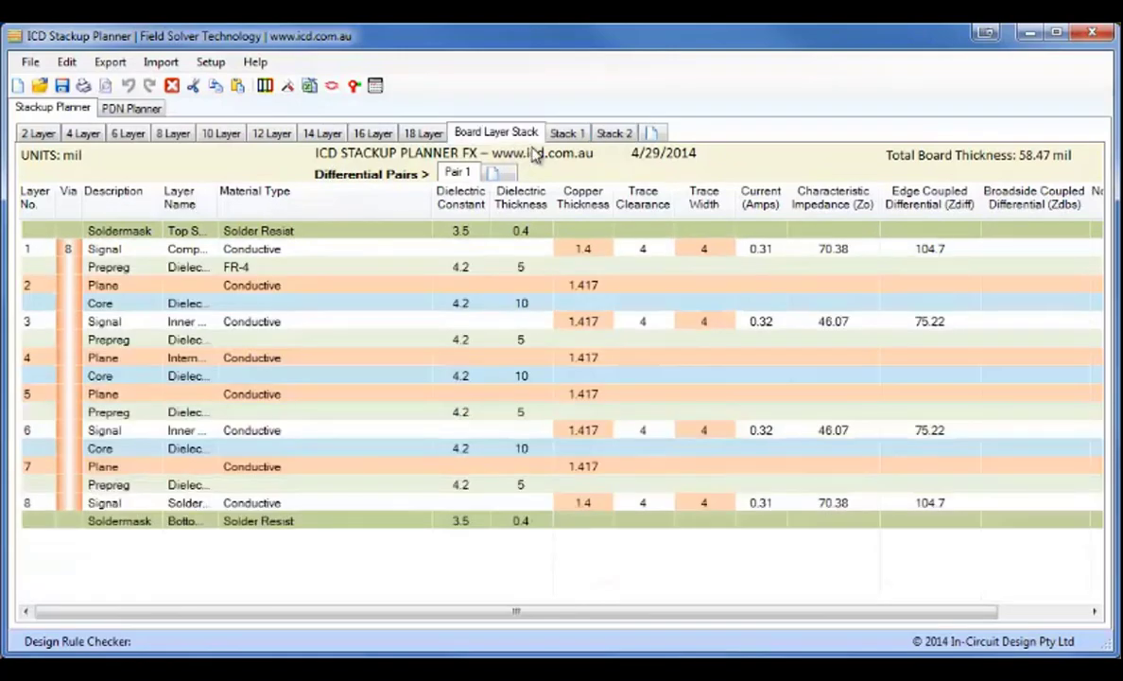
{"action": "left_click", "coordinate": [567, 135]}
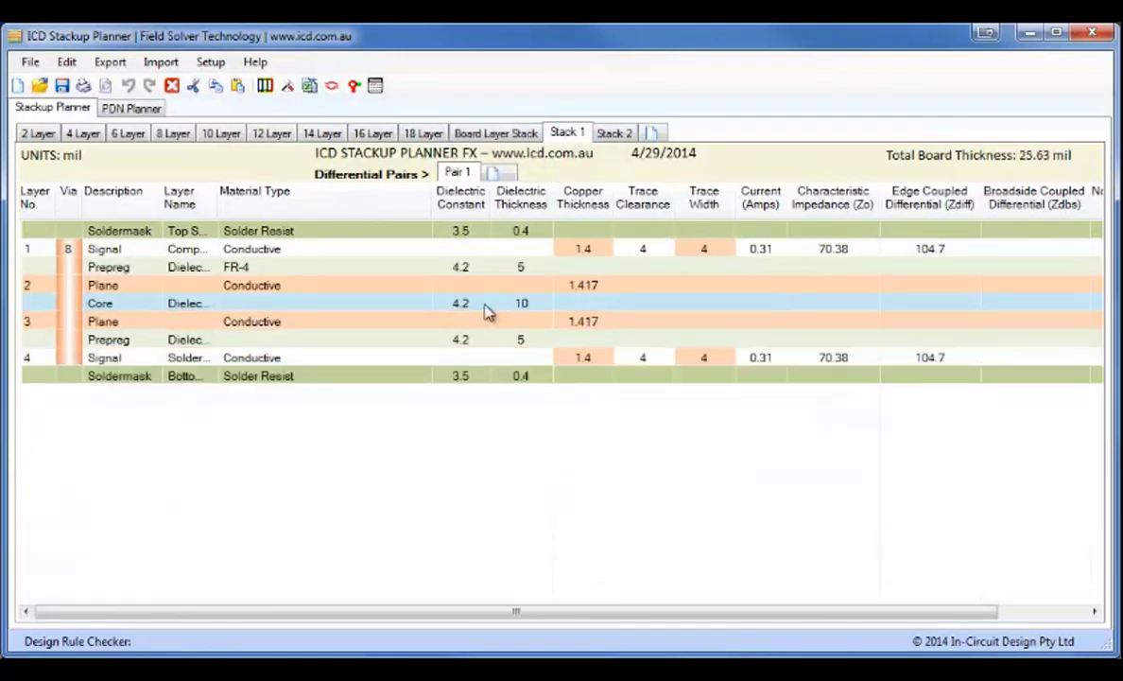
{"action": "left_click", "coordinate": [613, 133]}
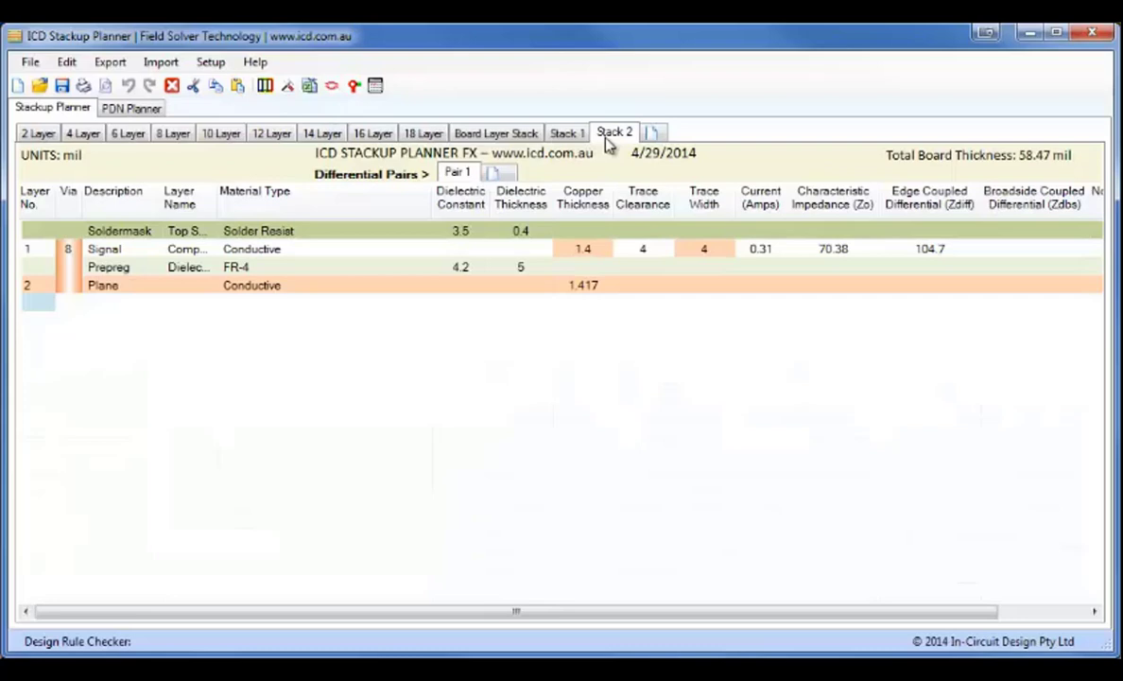
{"action": "left_click", "coordinate": [515, 137]}
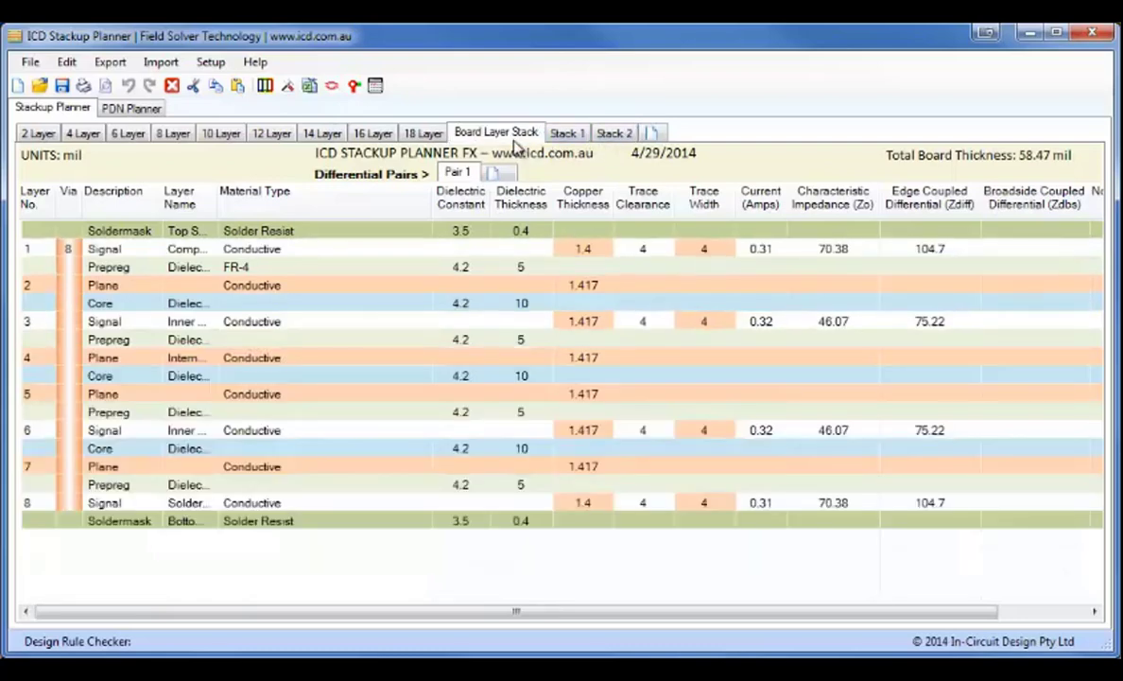
{"action": "left_click", "coordinate": [257, 229]}
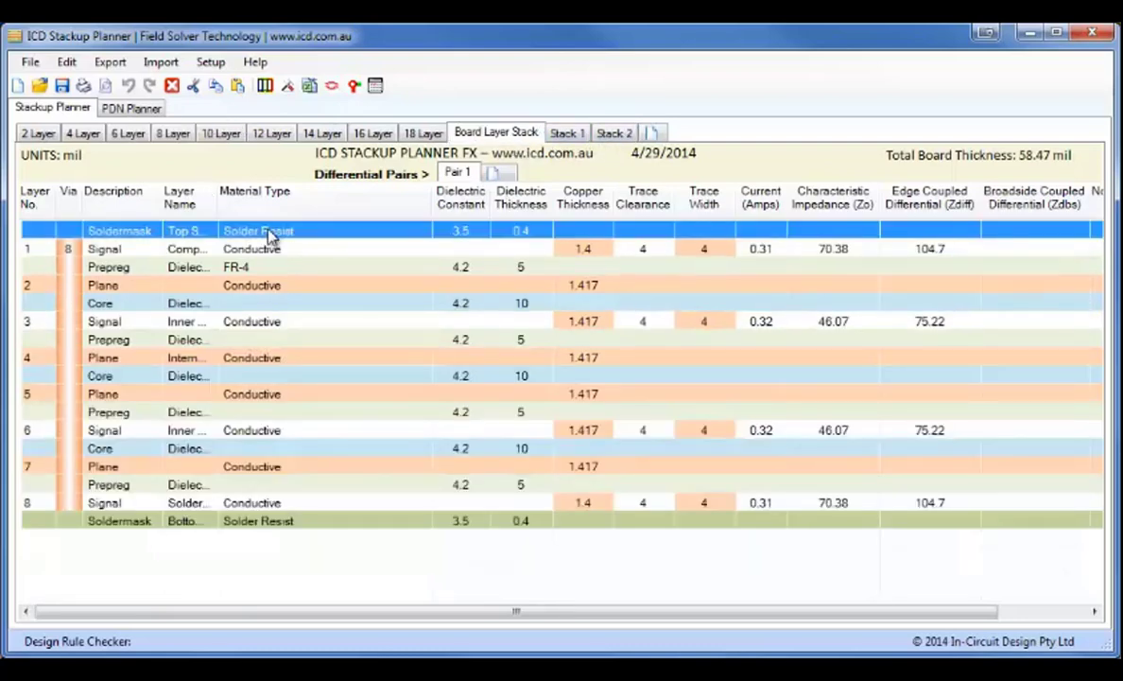
Step: Set the top soldermask to the 5GHz Taiyo Liquid Photoimageable material
{"action": "right_click", "coordinate": [269, 236]}
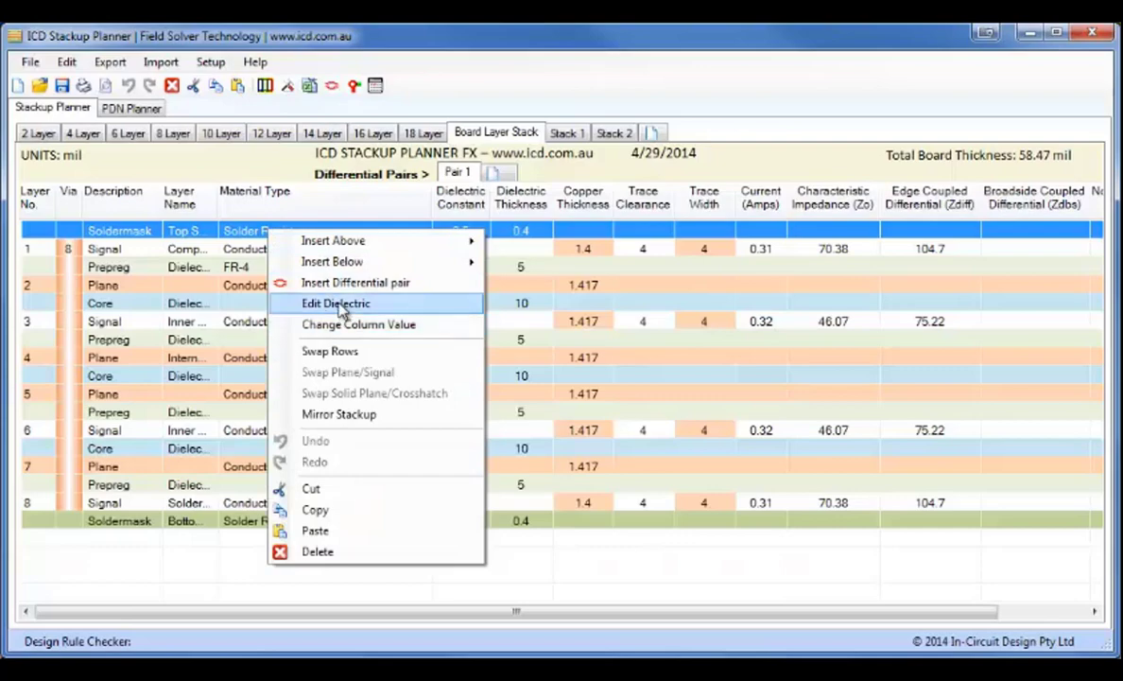
{"action": "left_click", "coordinate": [318, 301]}
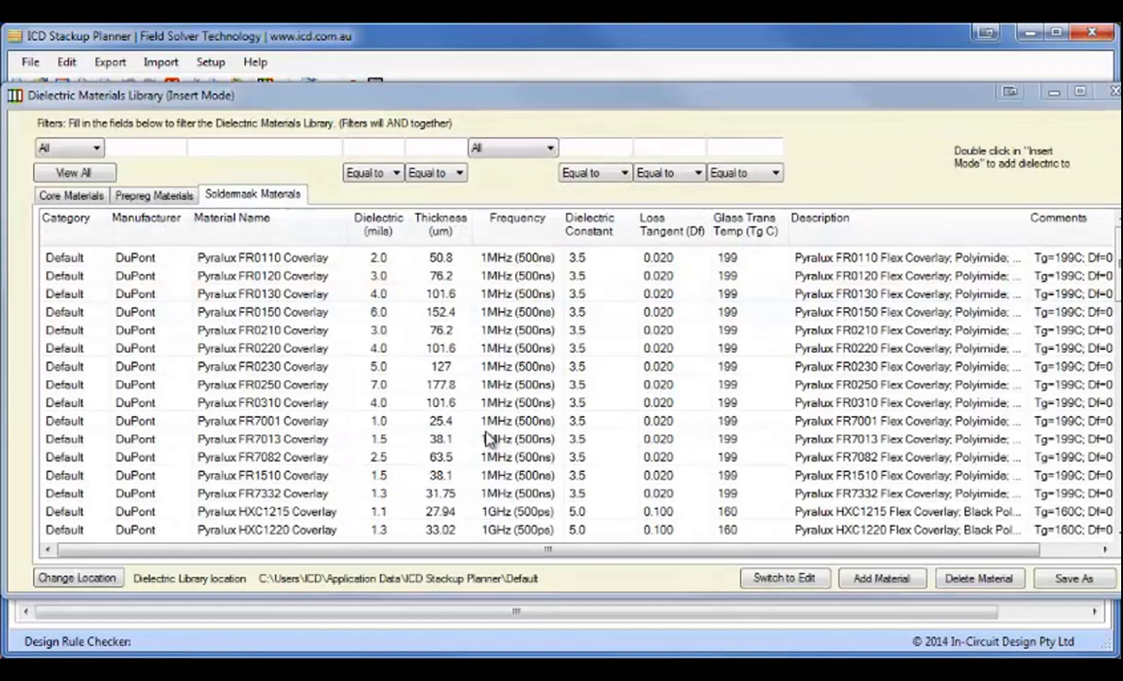
{"action": "left_click", "coordinate": [551, 147]}
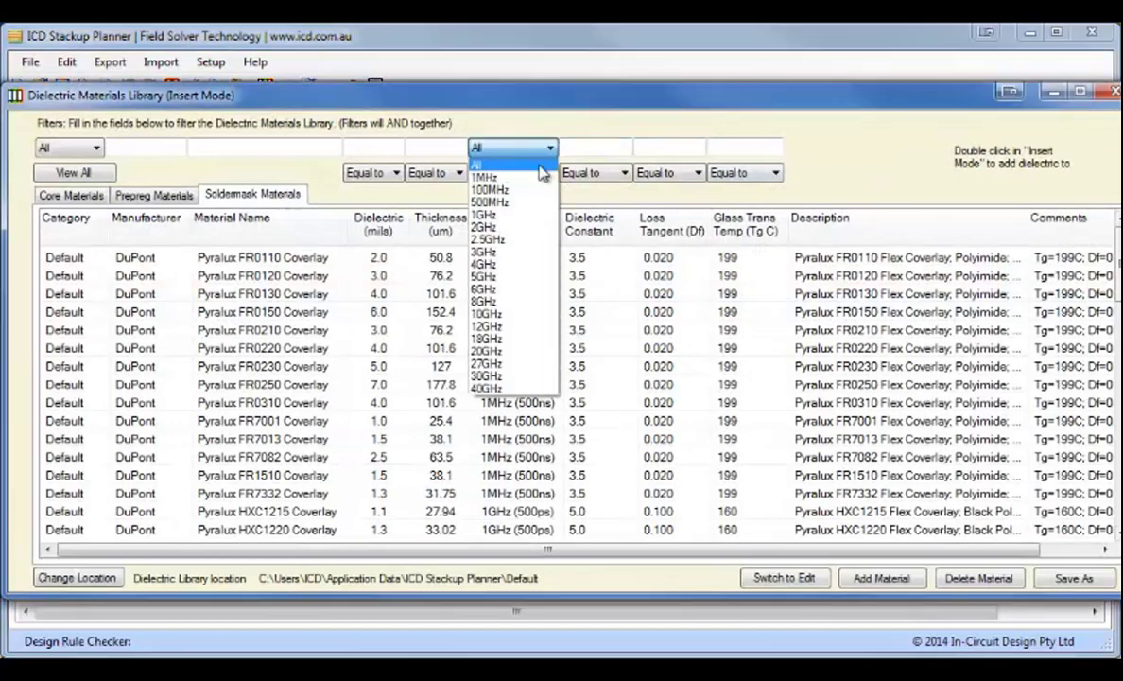
{"action": "left_click", "coordinate": [512, 277]}
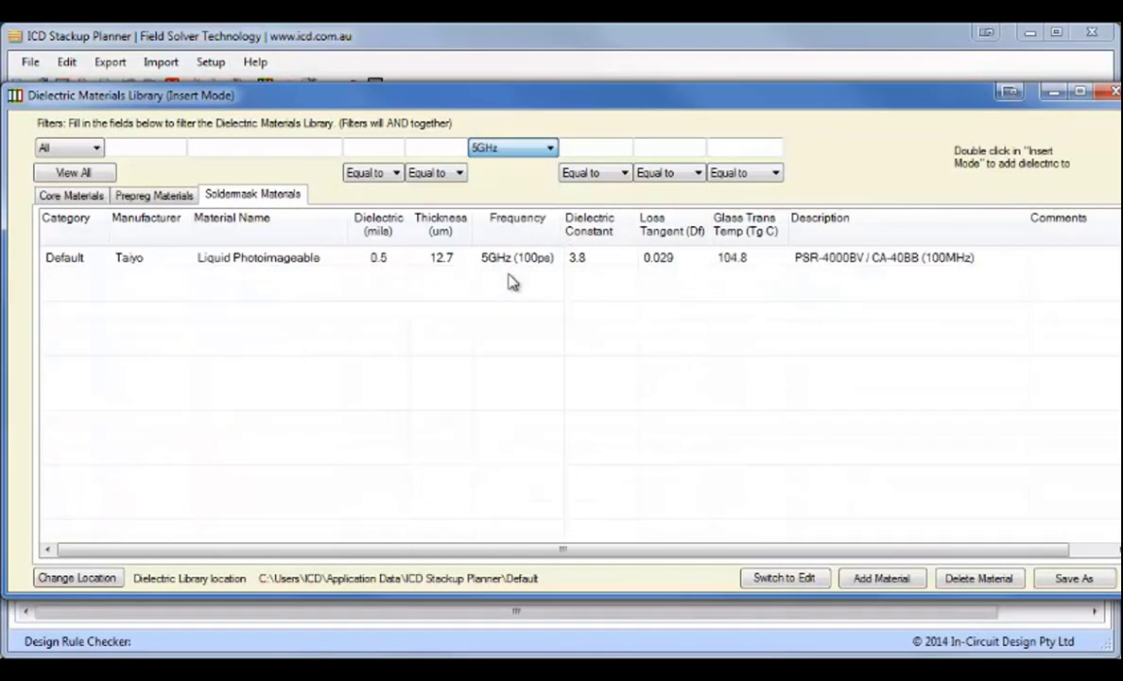
{"action": "left_click", "coordinate": [287, 263]}
{"action": "double_click", "coordinate": [287, 262]}
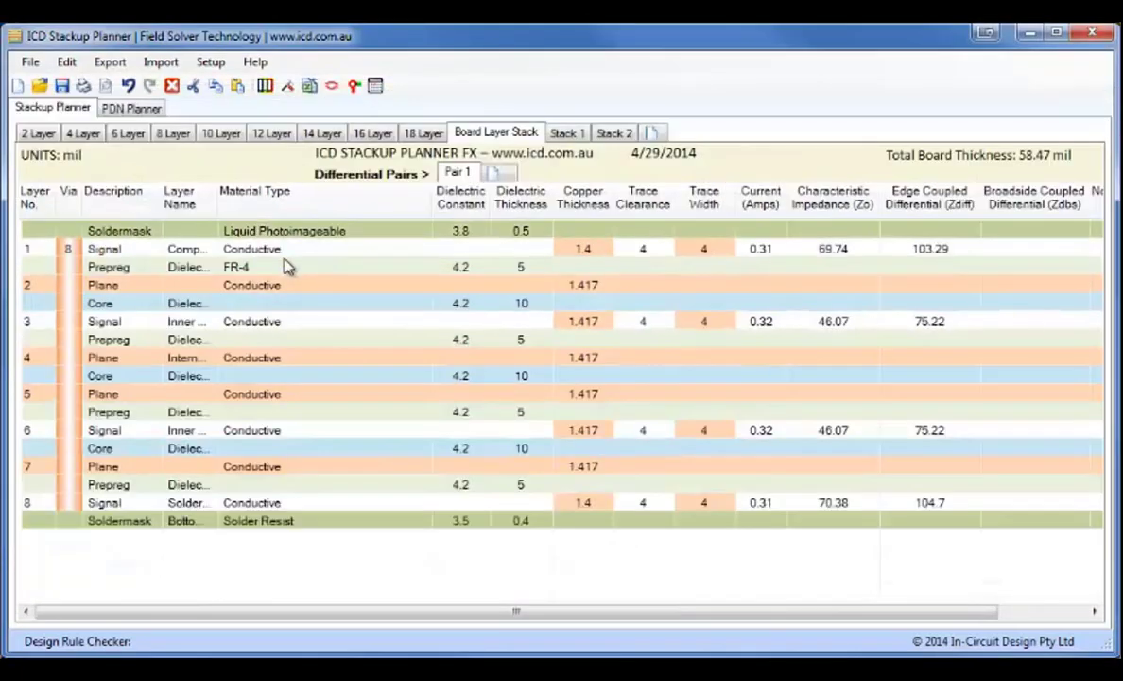
Step: Set the prepreg below layer 1 to 370HR 1080 Rc=66%, filtering by name 370
{"action": "left_click", "coordinate": [306, 270]}
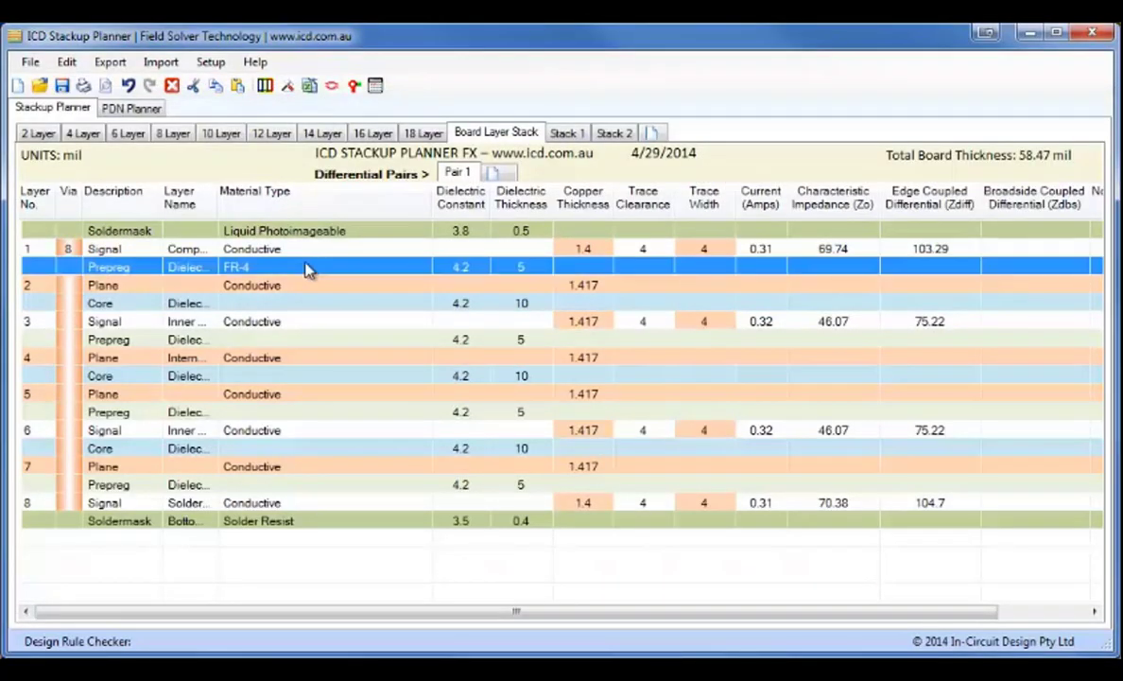
{"action": "right_click", "coordinate": [306, 270]}
{"action": "left_click", "coordinate": [363, 335]}
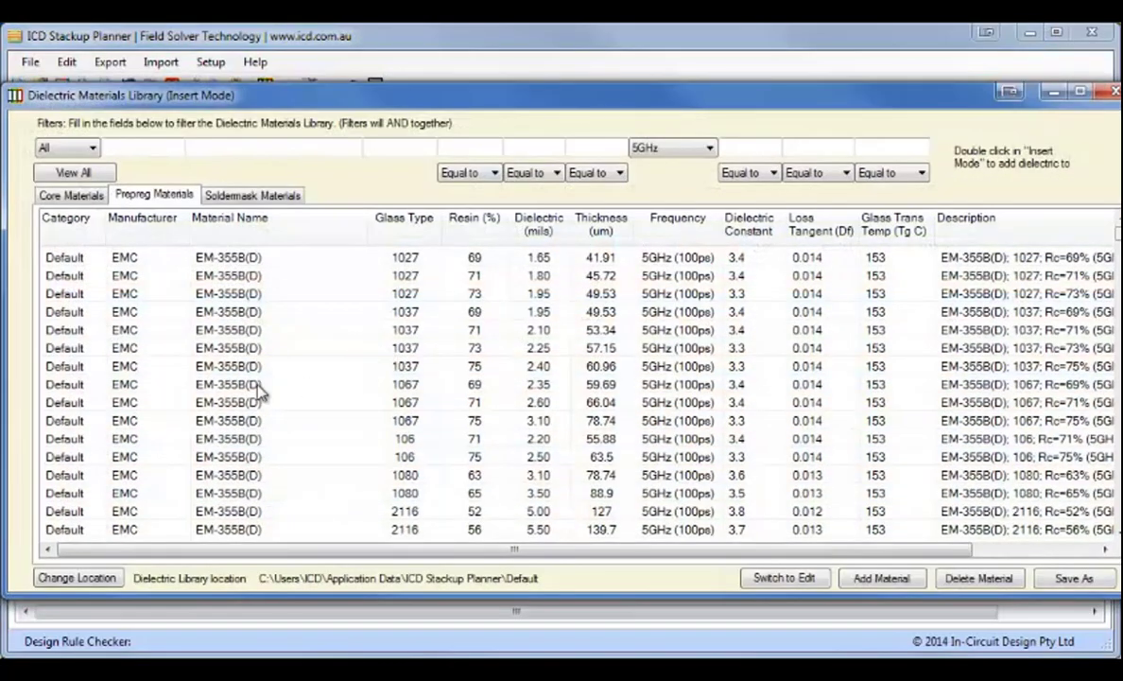
{"action": "left_click", "coordinate": [215, 141]}
{"action": "type", "text": "370"}
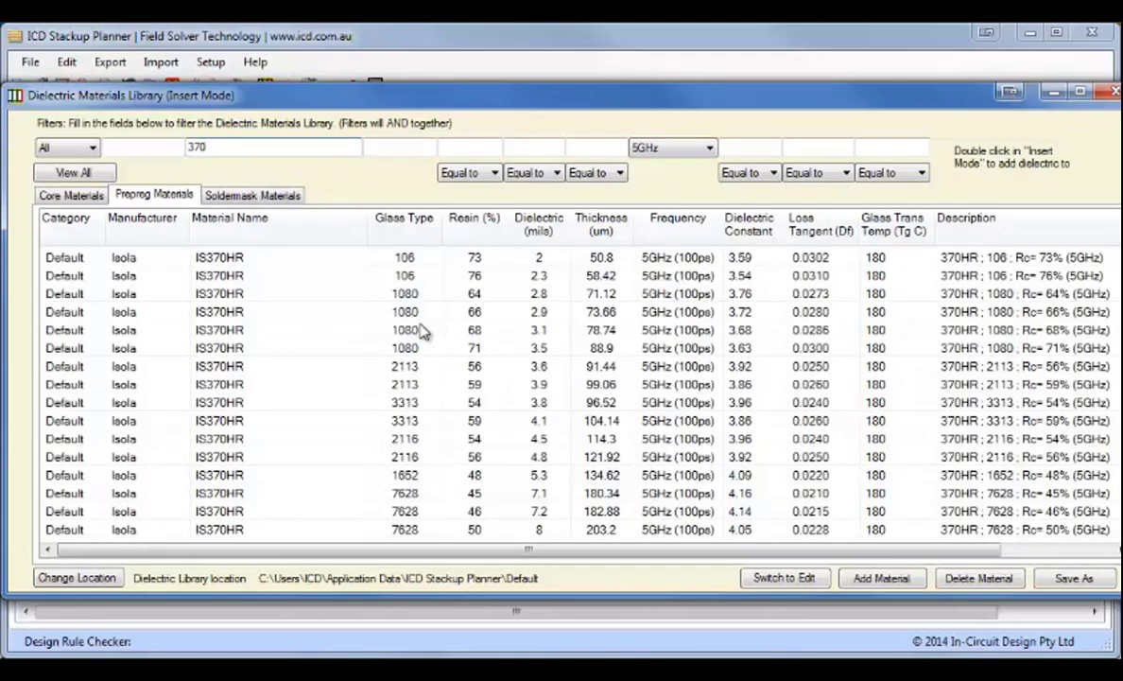
{"action": "double_click", "coordinate": [327, 317]}
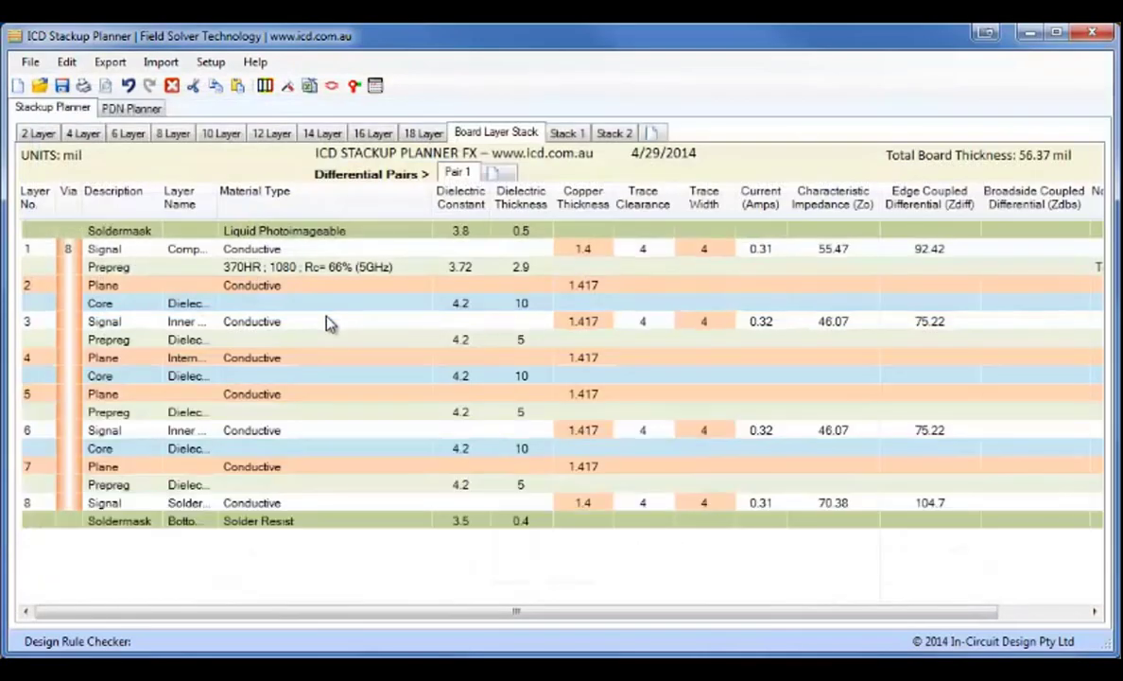
{"action": "left_click", "coordinate": [317, 305]}
Step: Set the core between layers 2 and 3 to 370HR 2-2116 Rc=55%
{"action": "right_click", "coordinate": [318, 304]}
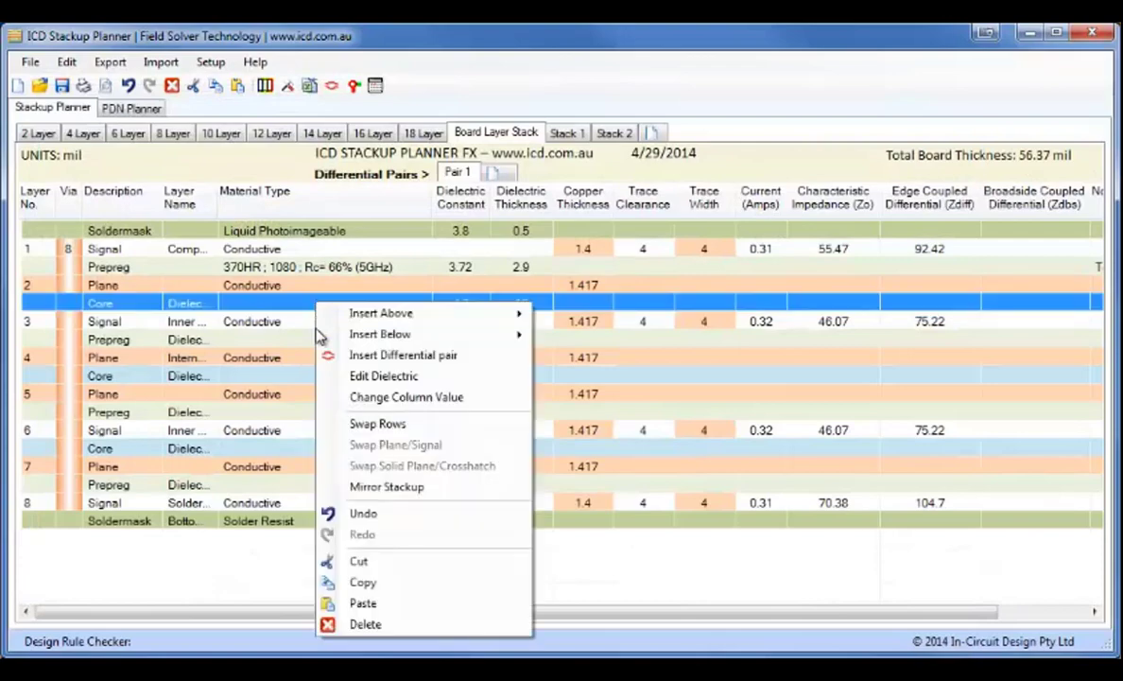
{"action": "left_click", "coordinate": [365, 378]}
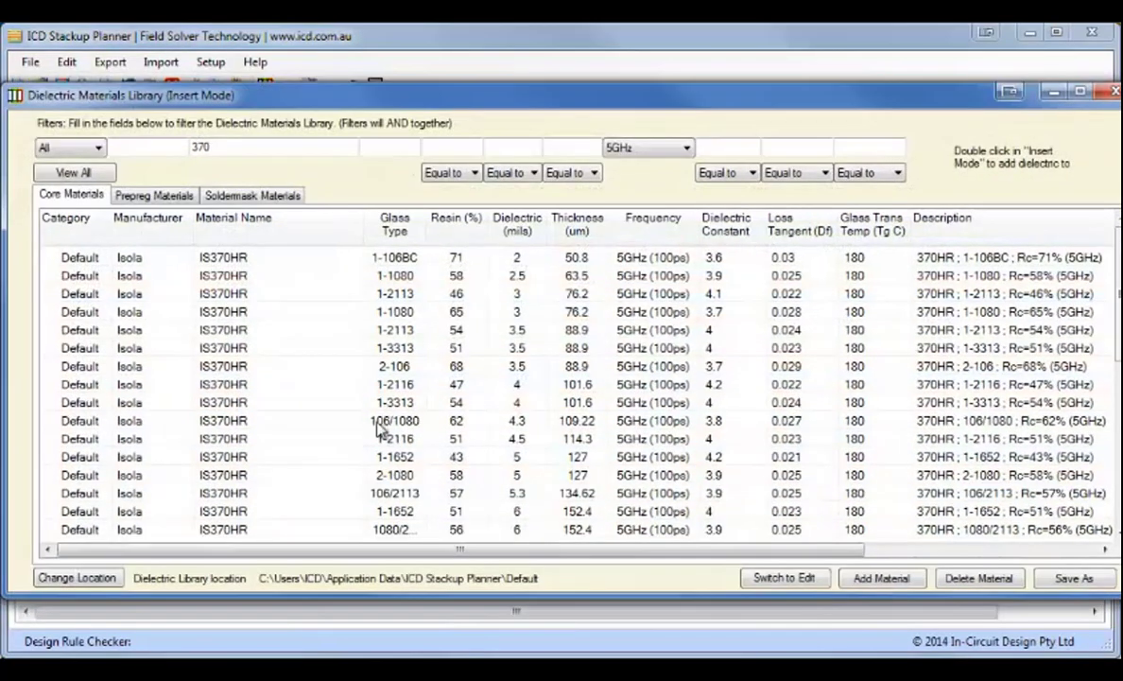
{"action": "left_click", "coordinate": [377, 422]}
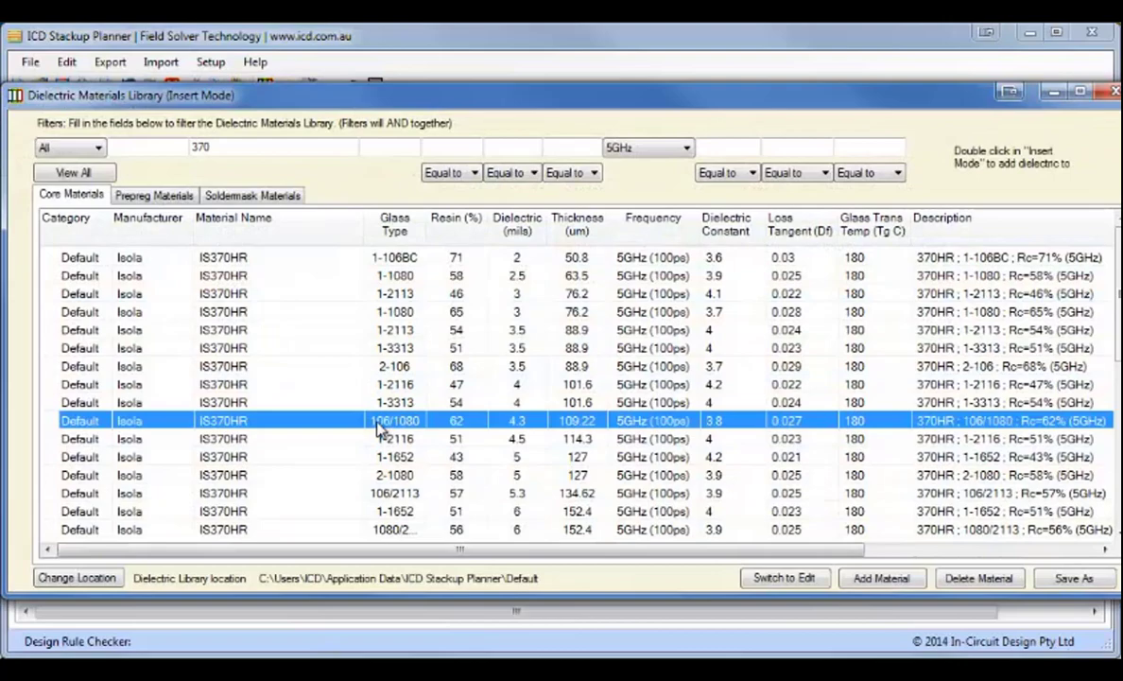
{"action": "scroll", "coordinate": [376, 426], "scroll_direction": "down", "scroll_amount": 3}
{"action": "double_click", "coordinate": [339, 495]}
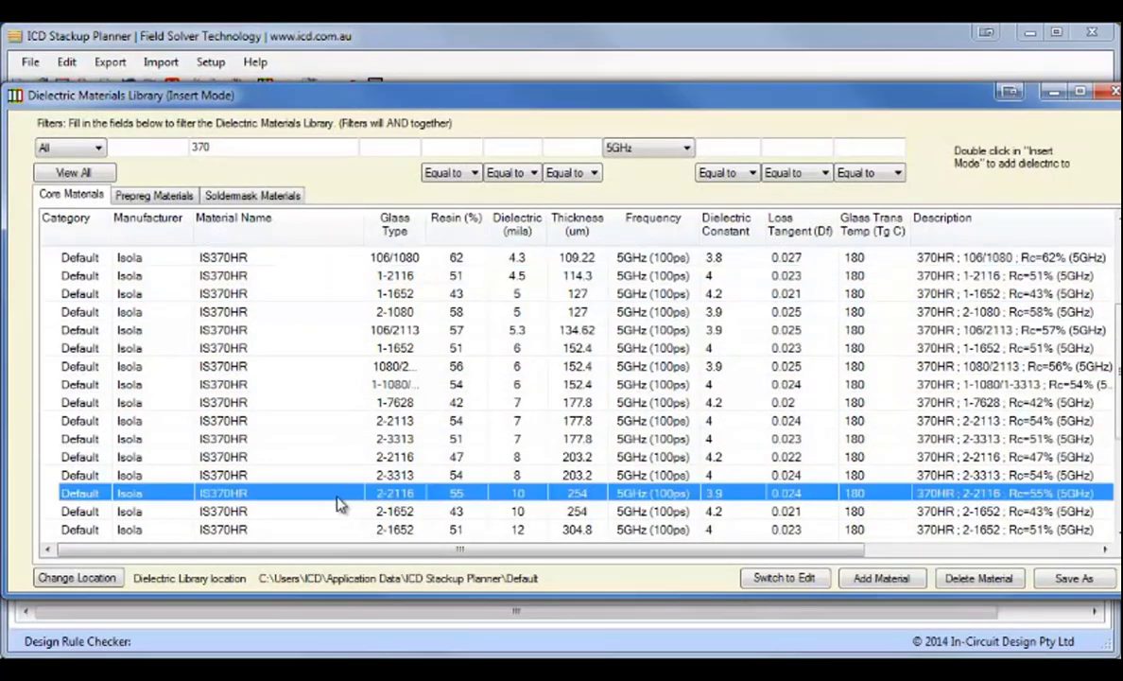
Step: Set the prepreg under layer 3 to 370HR 7628 Rc=45%
{"action": "left_click", "coordinate": [369, 341]}
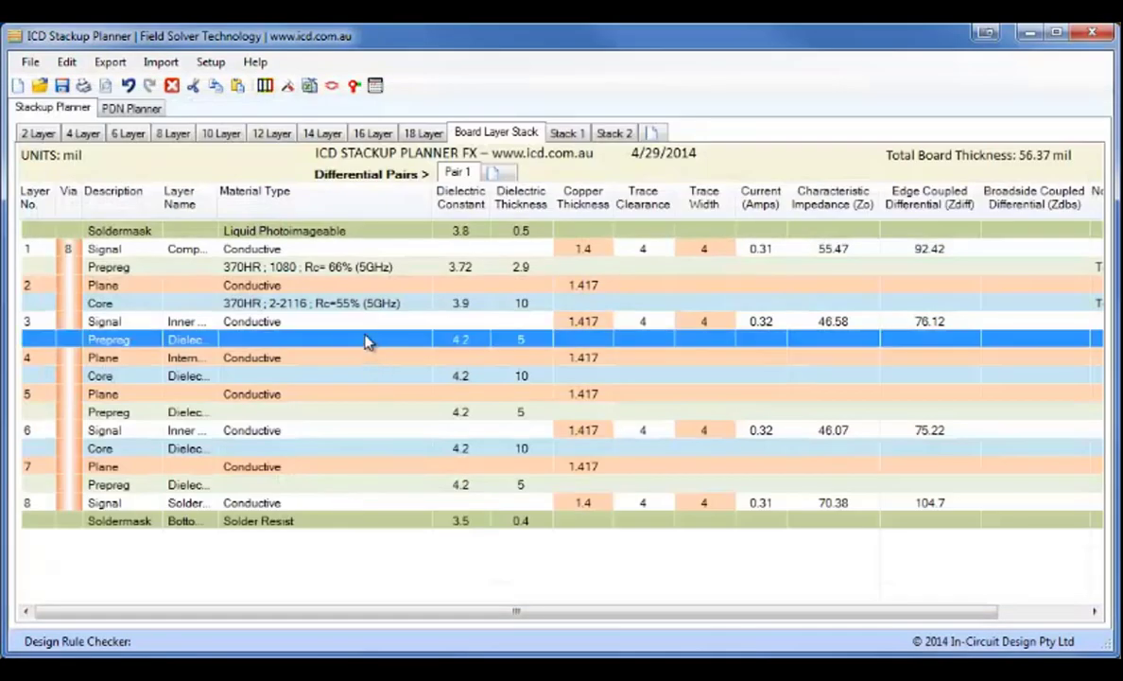
{"action": "right_click", "coordinate": [369, 340]}
{"action": "left_click", "coordinate": [429, 410]}
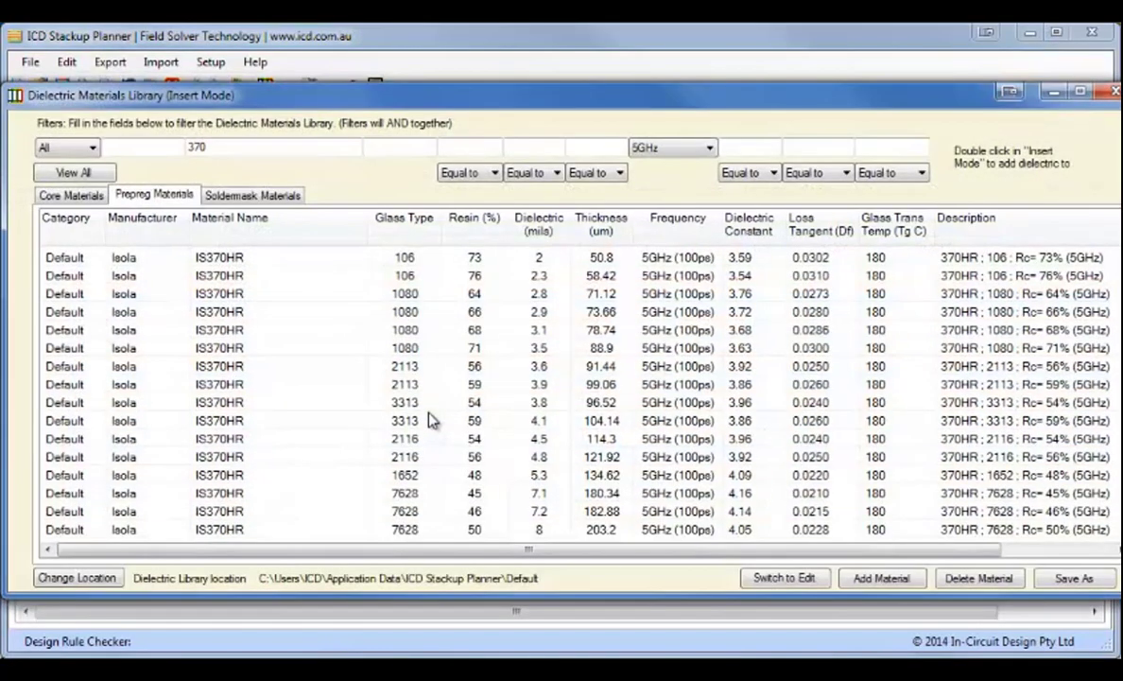
{"action": "left_click", "coordinate": [374, 427]}
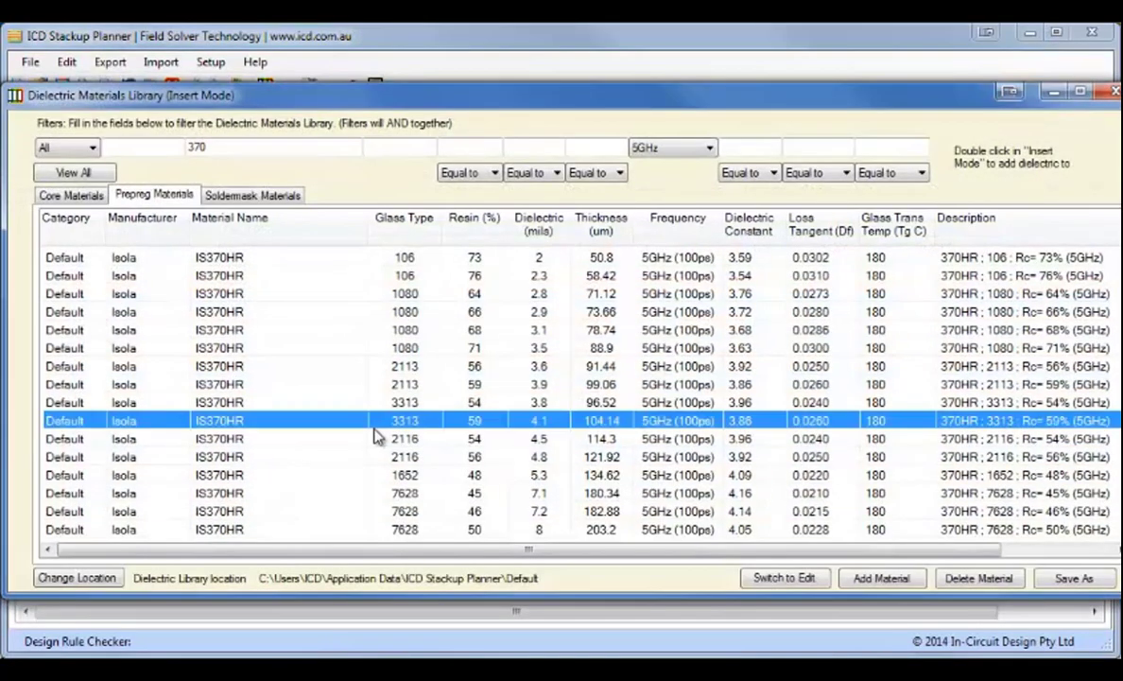
{"action": "double_click", "coordinate": [403, 493]}
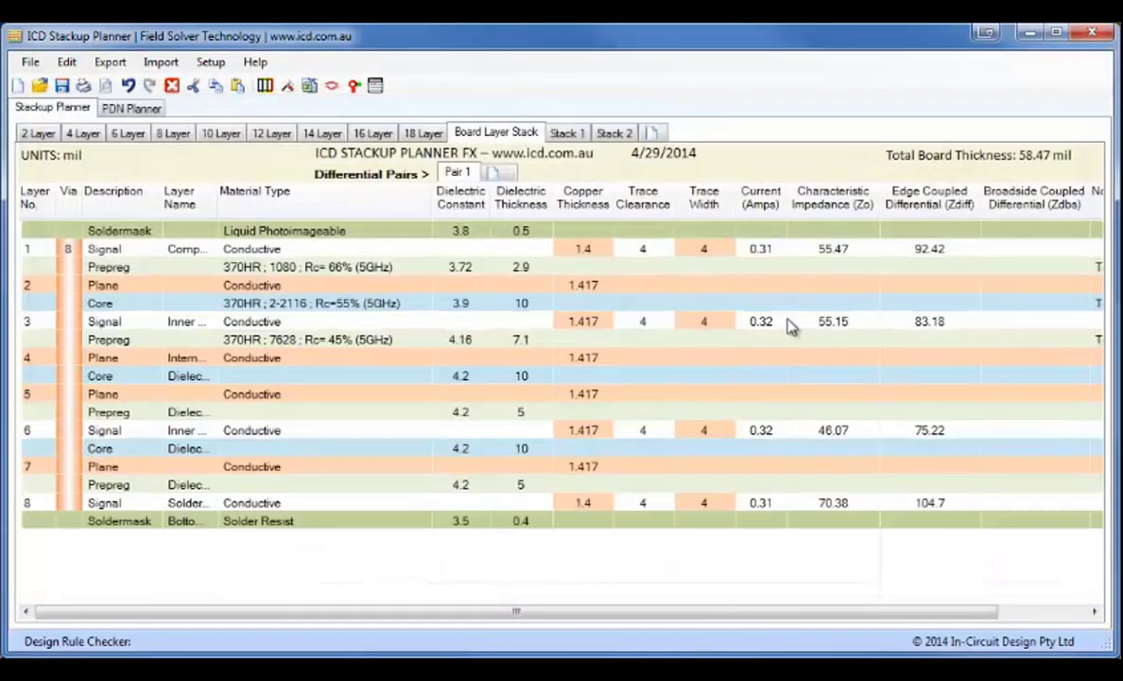
Step: Set the core between layers 4 and 5 to 370HR 2-7628 Rc=42%
{"action": "left_click", "coordinate": [405, 378]}
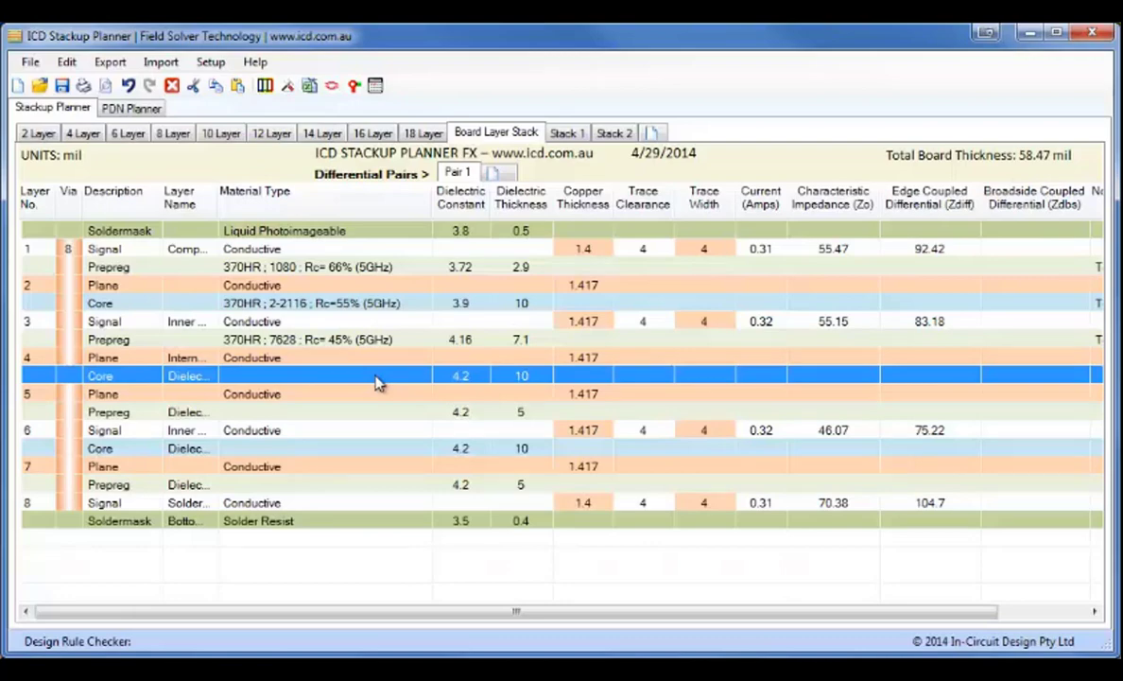
{"action": "right_click", "coordinate": [375, 382]}
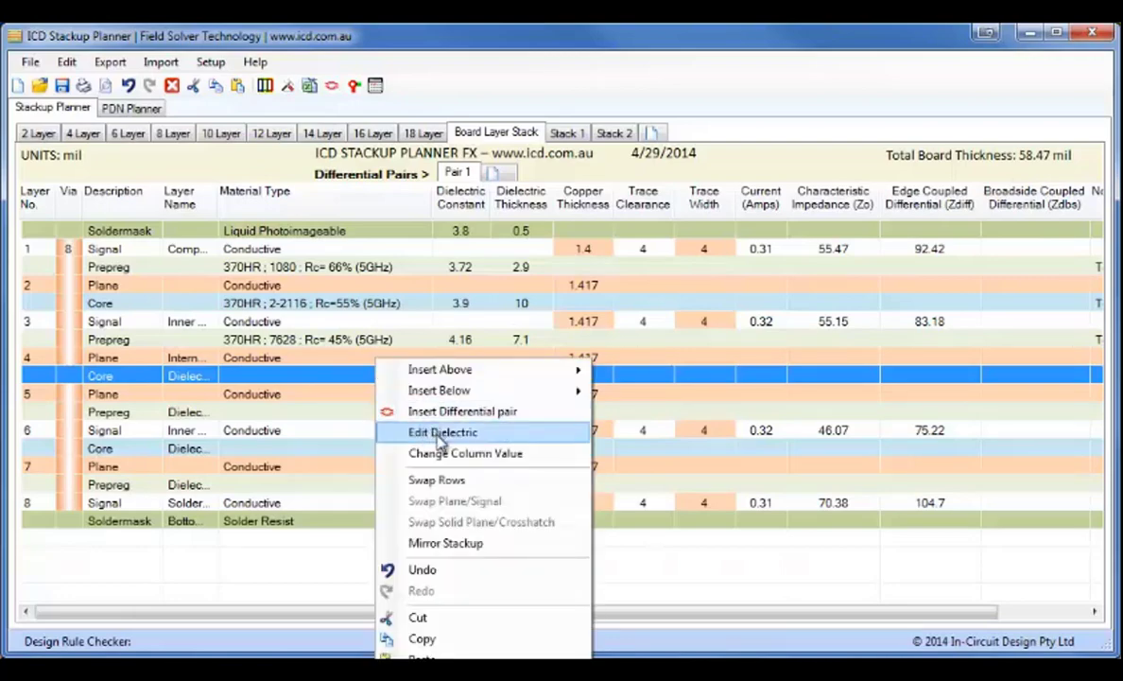
{"action": "left_click", "coordinate": [438, 432]}
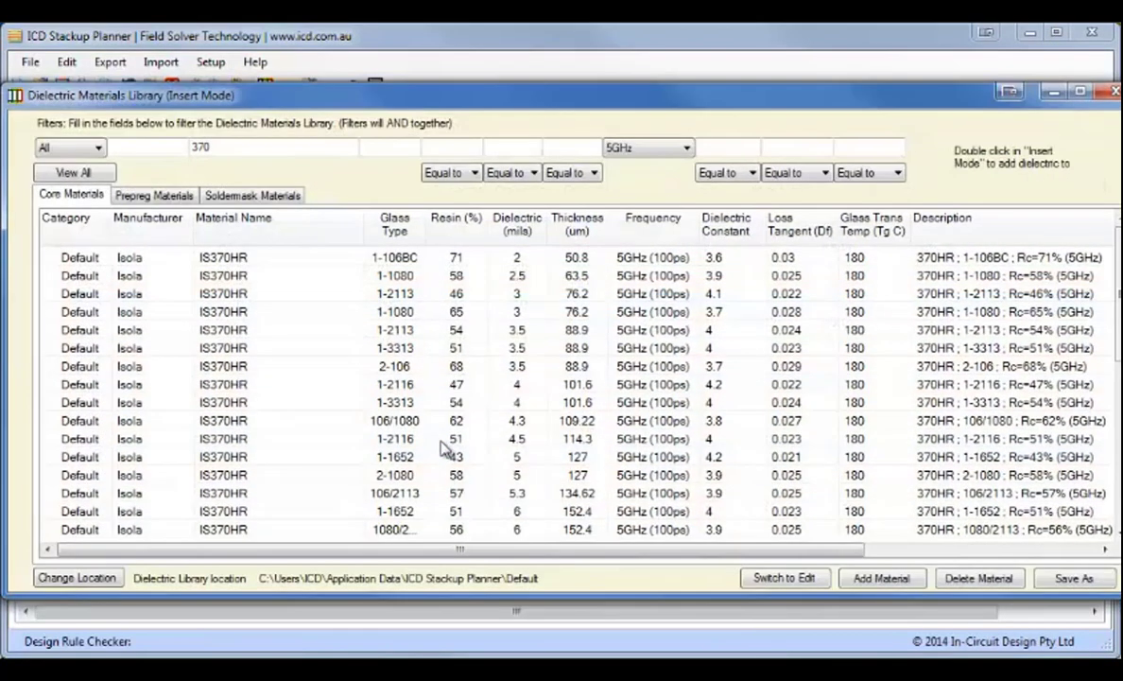
{"action": "left_click", "coordinate": [452, 472]}
{"action": "scroll", "coordinate": [452, 482], "scroll_direction": "down", "scroll_amount": 5}
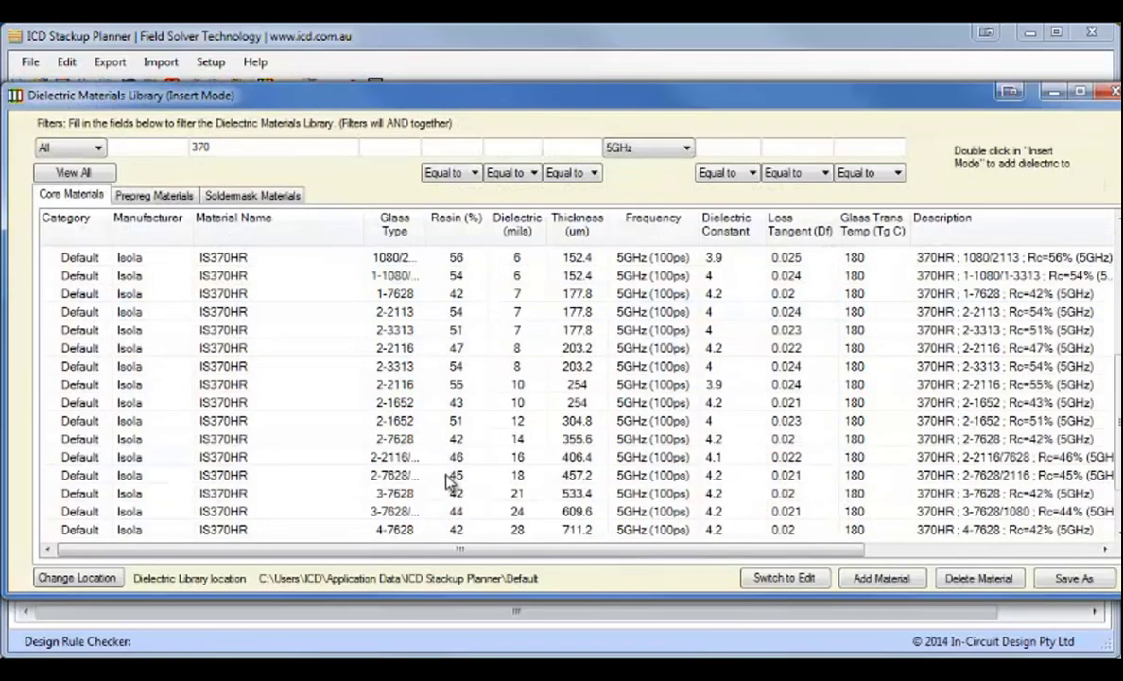
{"action": "double_click", "coordinate": [397, 437]}
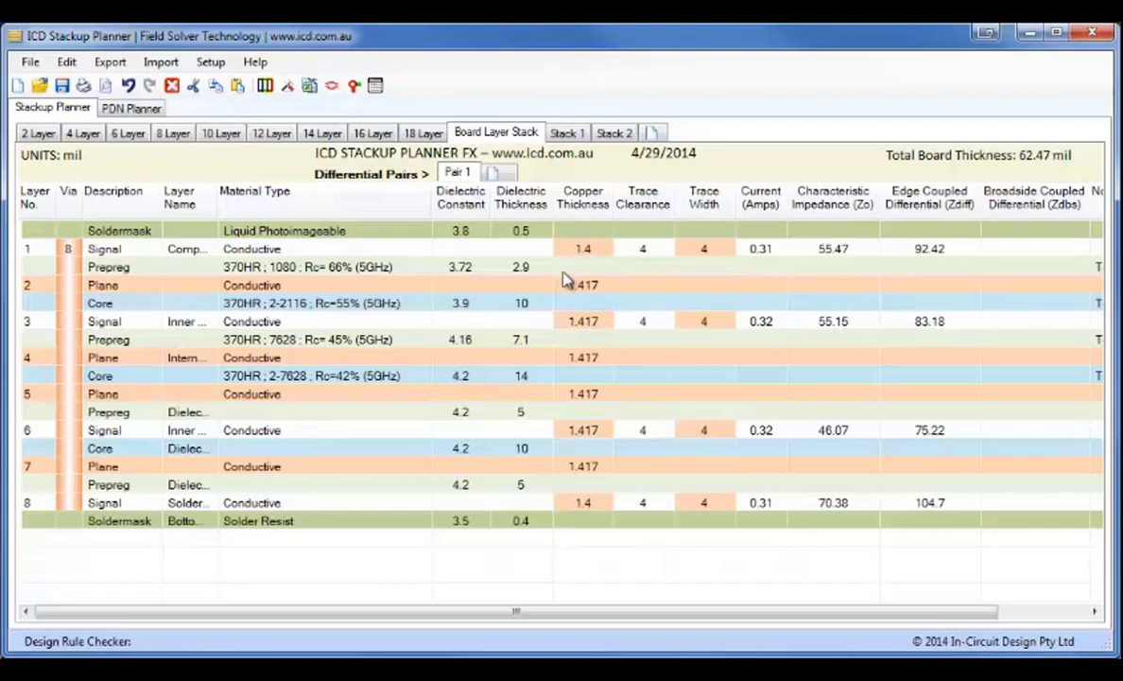
Step: Mirror the 1080 and 7628 prepregs into layers 7–8 and 5–6, deleting the generic prepregs
{"action": "left_click", "coordinate": [418, 274]}
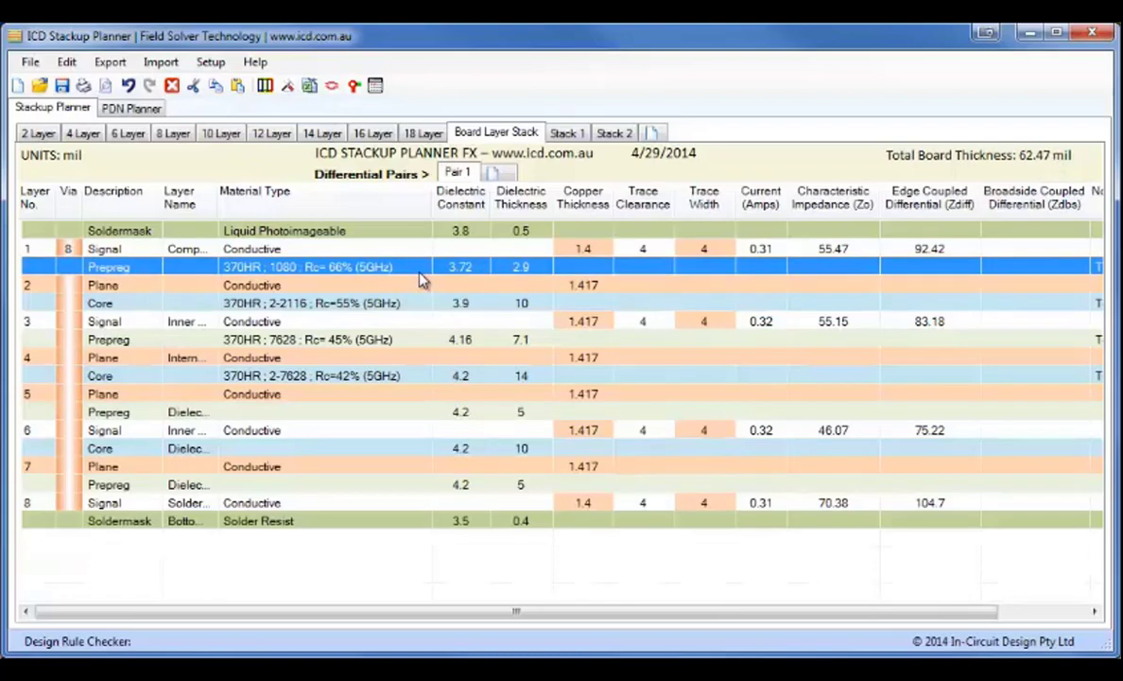
{"action": "left_click", "coordinate": [288, 488]}
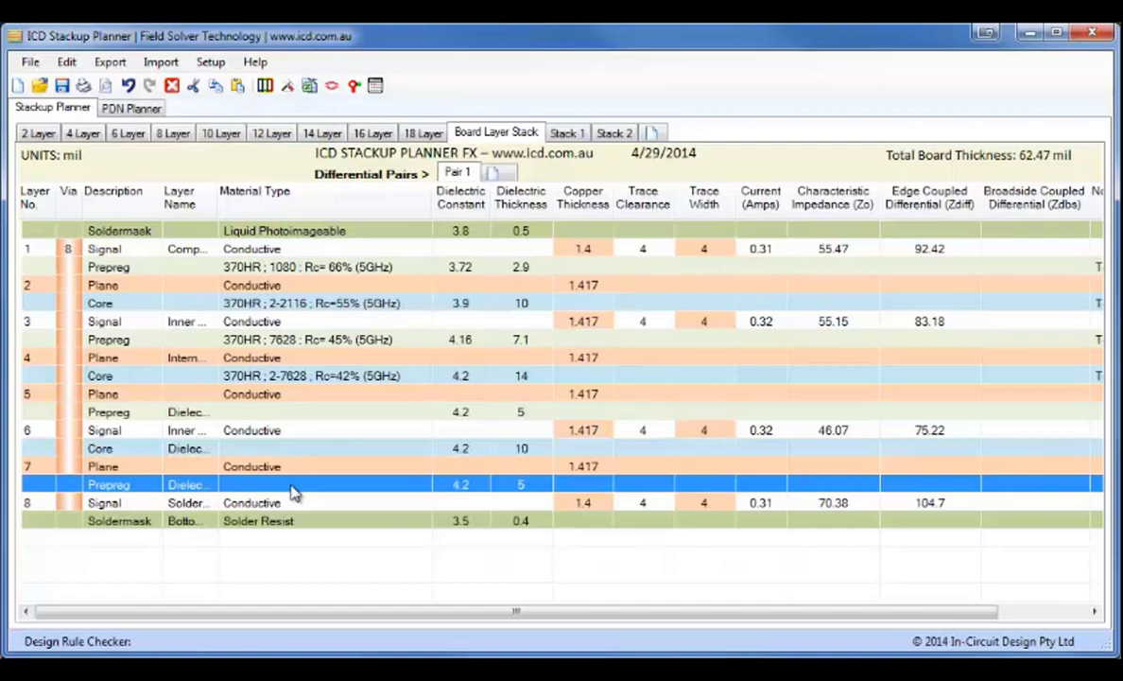
{"action": "key", "text": "ctrl+v"}
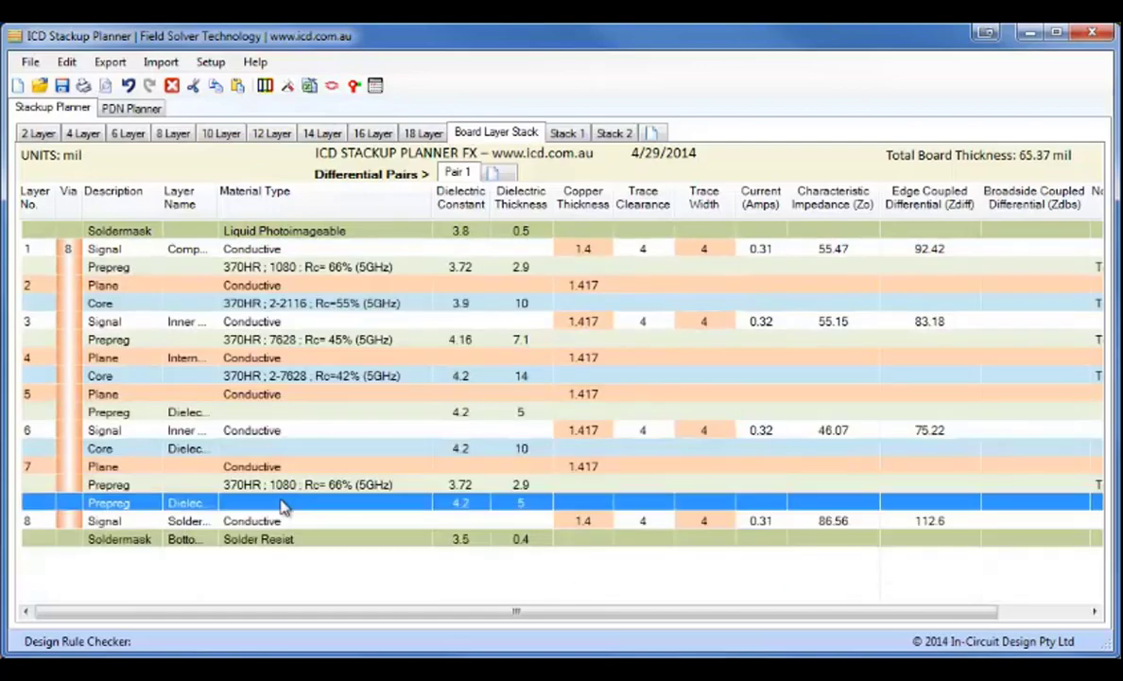
{"action": "key", "text": "Delete"}
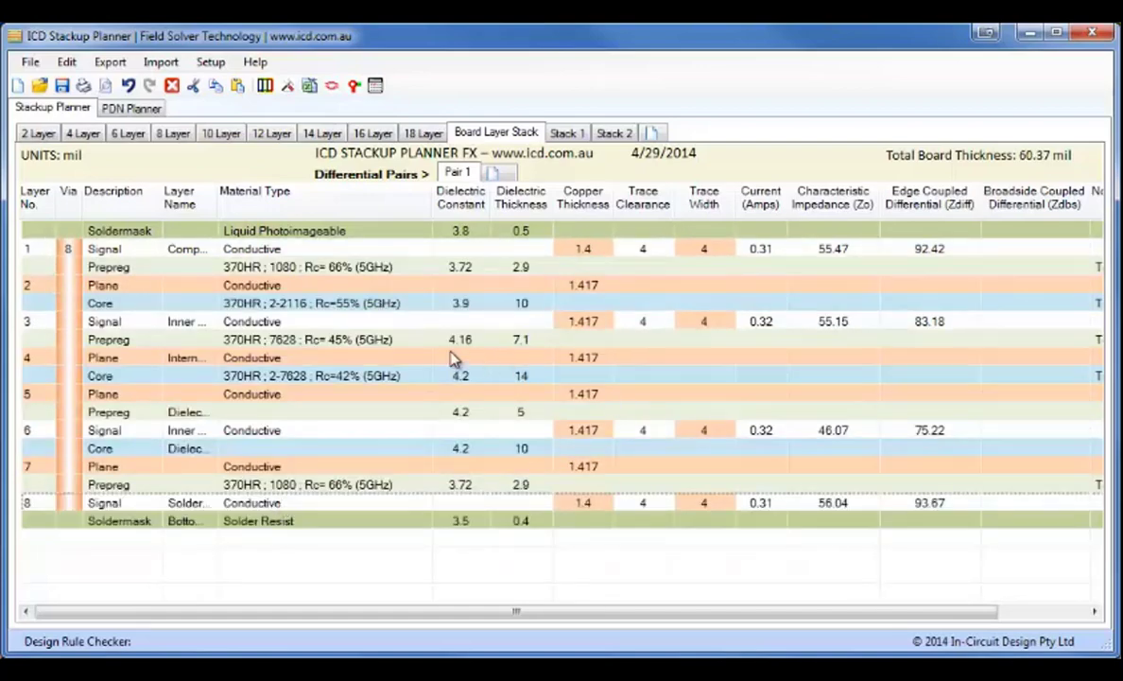
{"action": "left_click", "coordinate": [425, 342]}
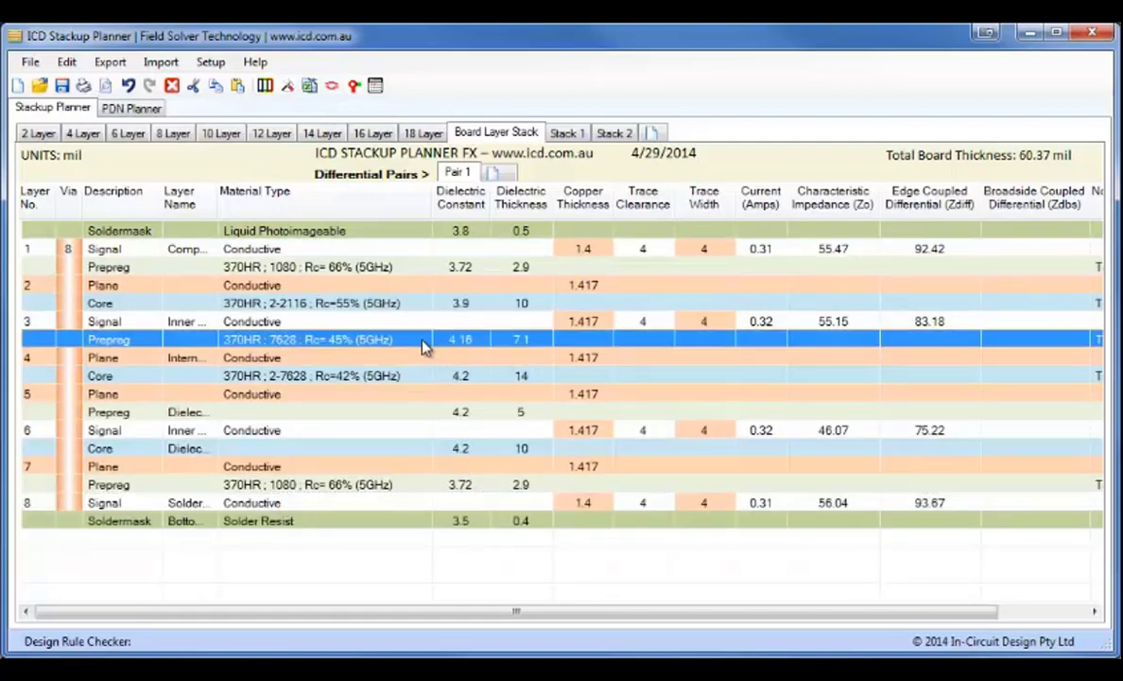
{"action": "left_click", "coordinate": [358, 419]}
{"action": "key", "text": "ctrl+v"}
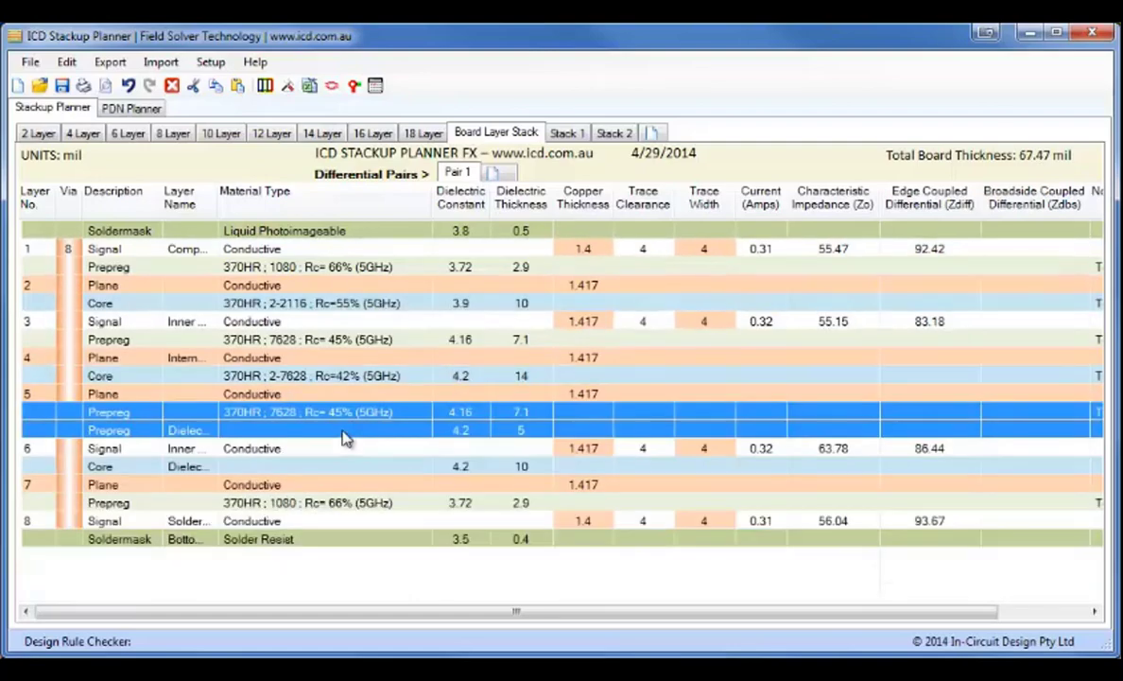
{"action": "left_click", "coordinate": [345, 433]}
{"action": "key", "text": "Delete"}
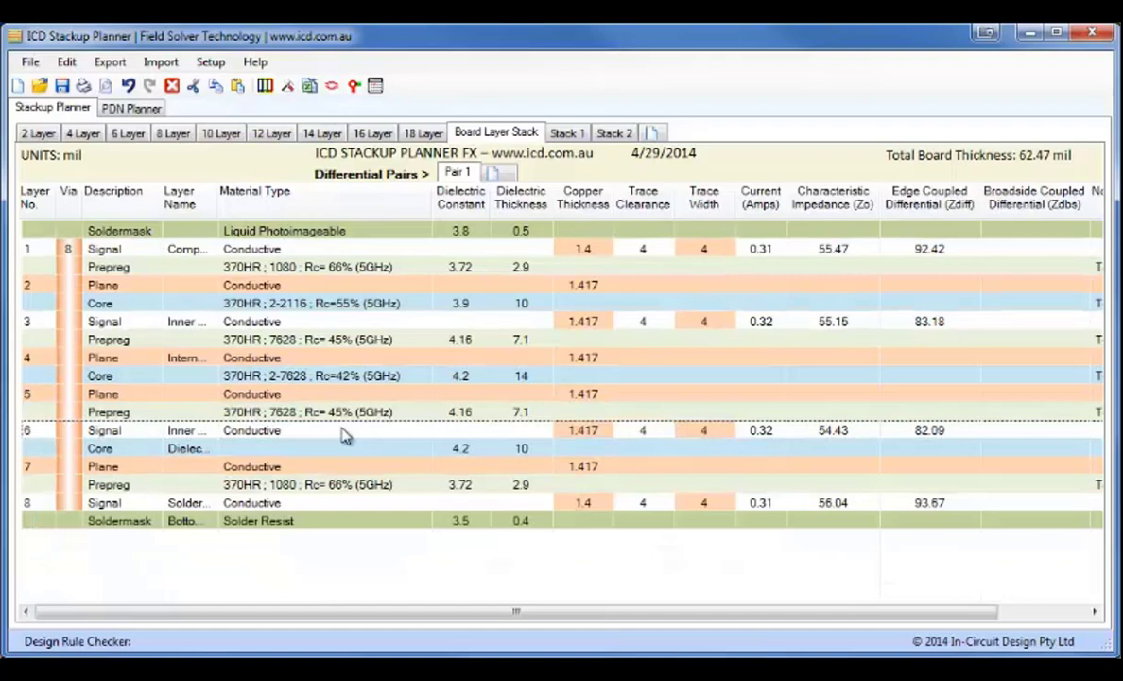
Step: Mirror the 2-2116 core between layers 6 and 7, delete the generic core, and open Via Span Definitions
{"action": "left_click", "coordinate": [349, 304]}
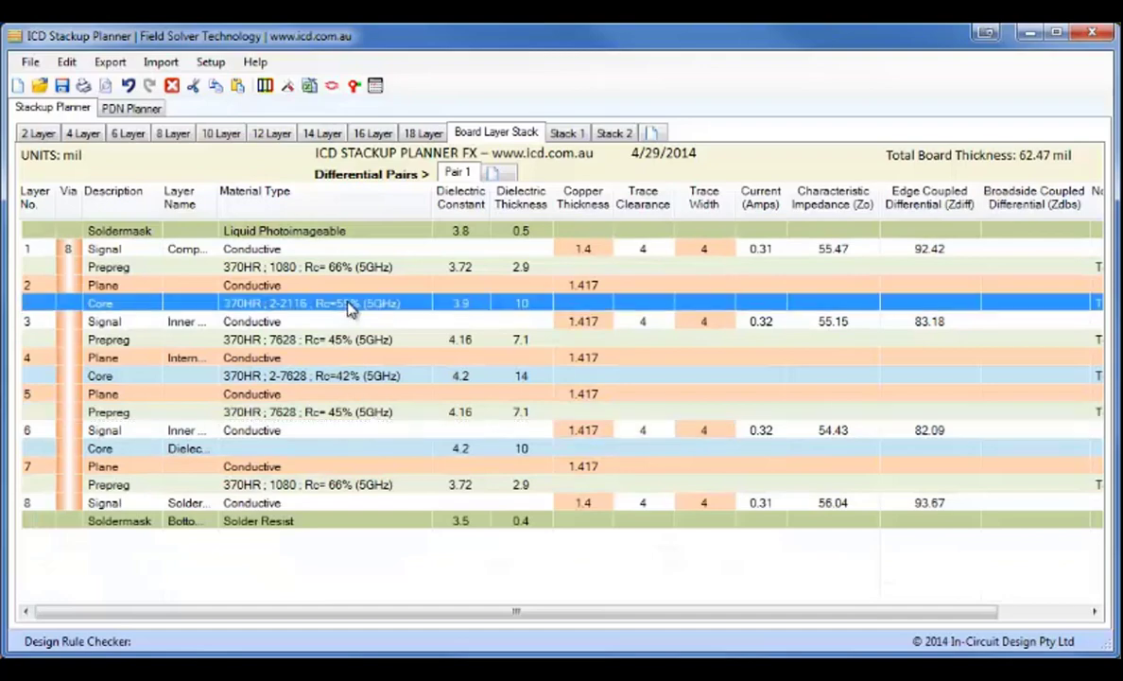
{"action": "left_click", "coordinate": [263, 449]}
{"action": "key", "text": "ctrl+v"}
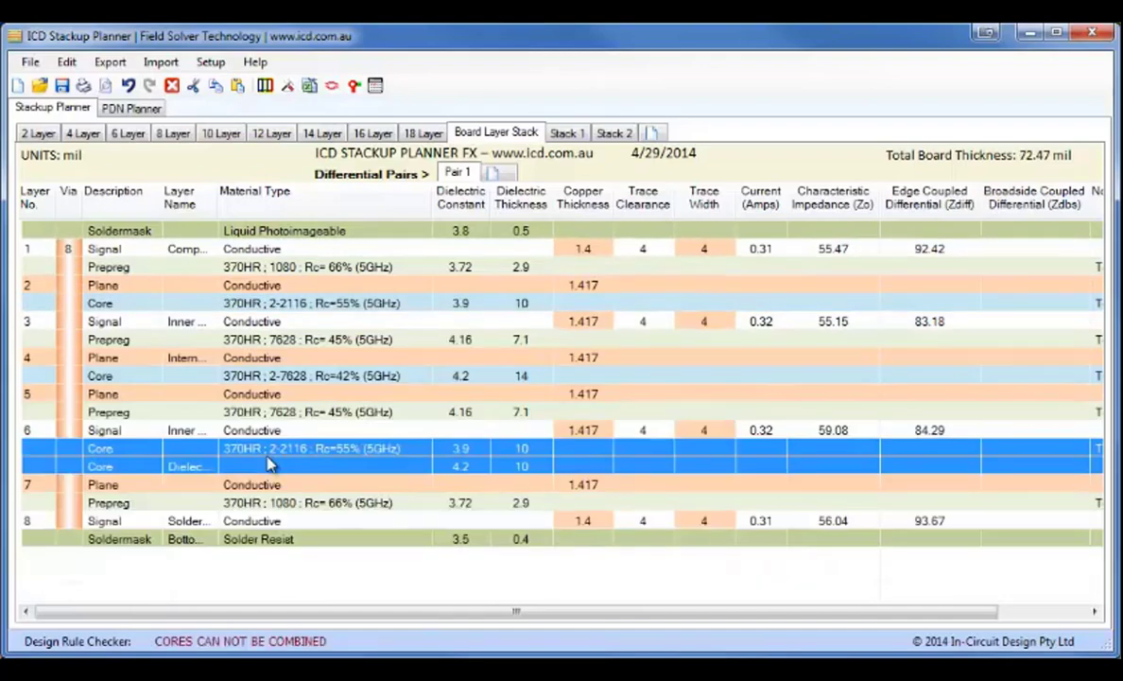
{"action": "left_click", "coordinate": [268, 469]}
{"action": "key", "text": "Delete"}
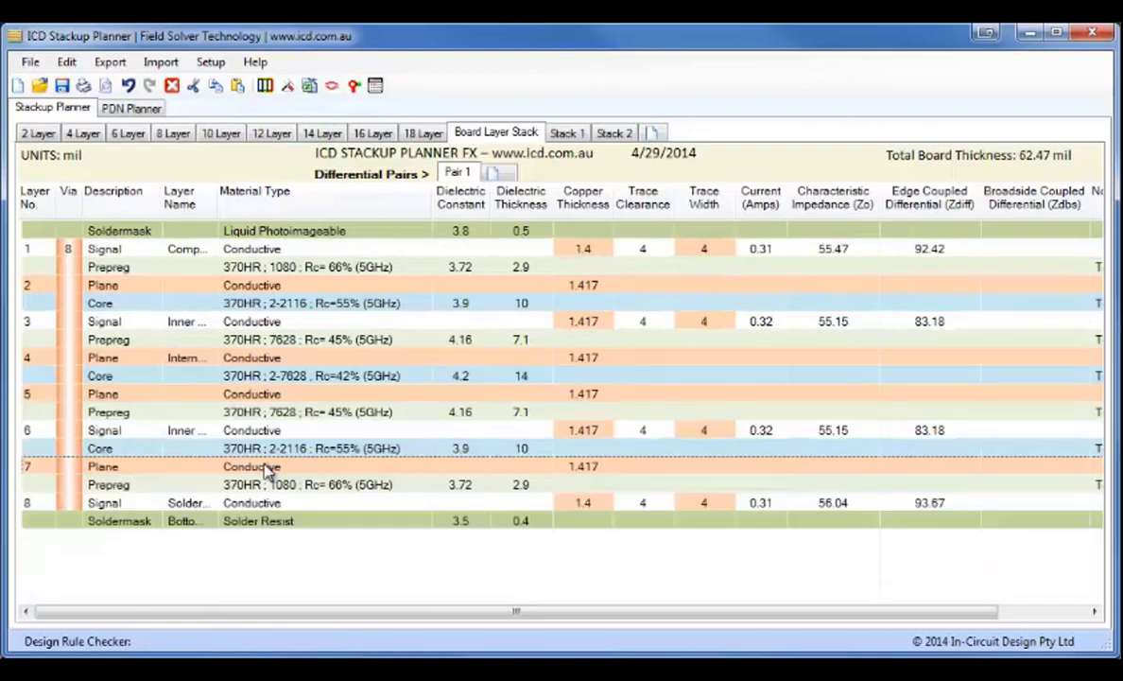
{"action": "left_click", "coordinate": [355, 86]}
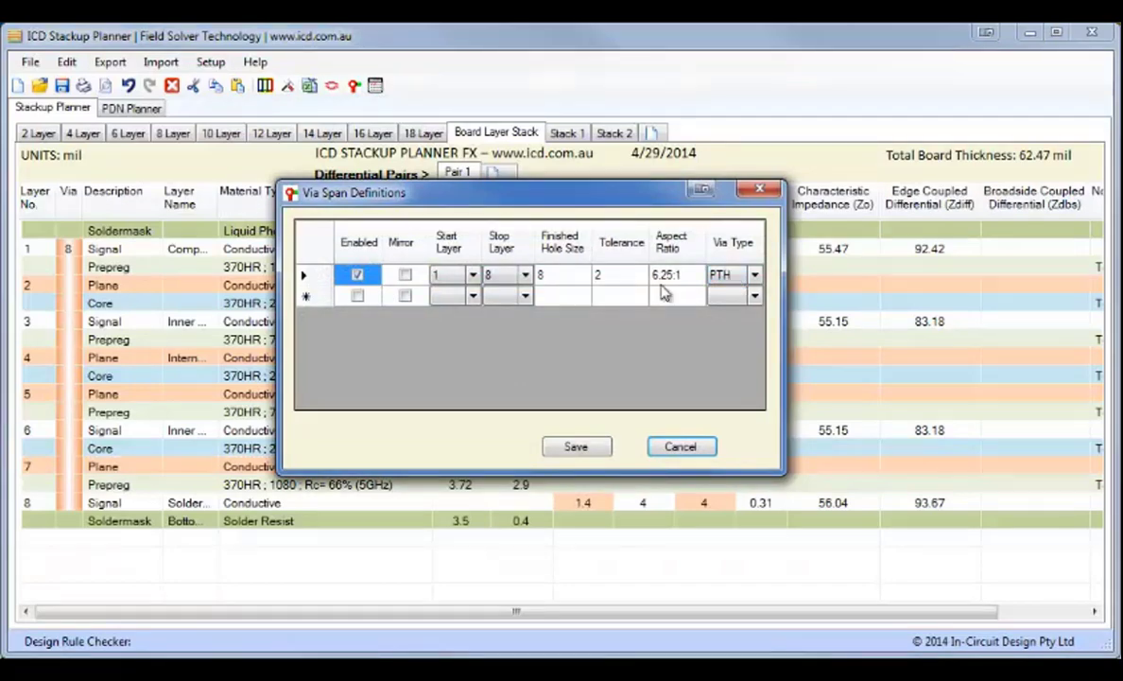
Step: Add mirrored via spans from layer 1 to 2 and from layer 2 to 3
{"action": "left_click", "coordinate": [358, 296]}
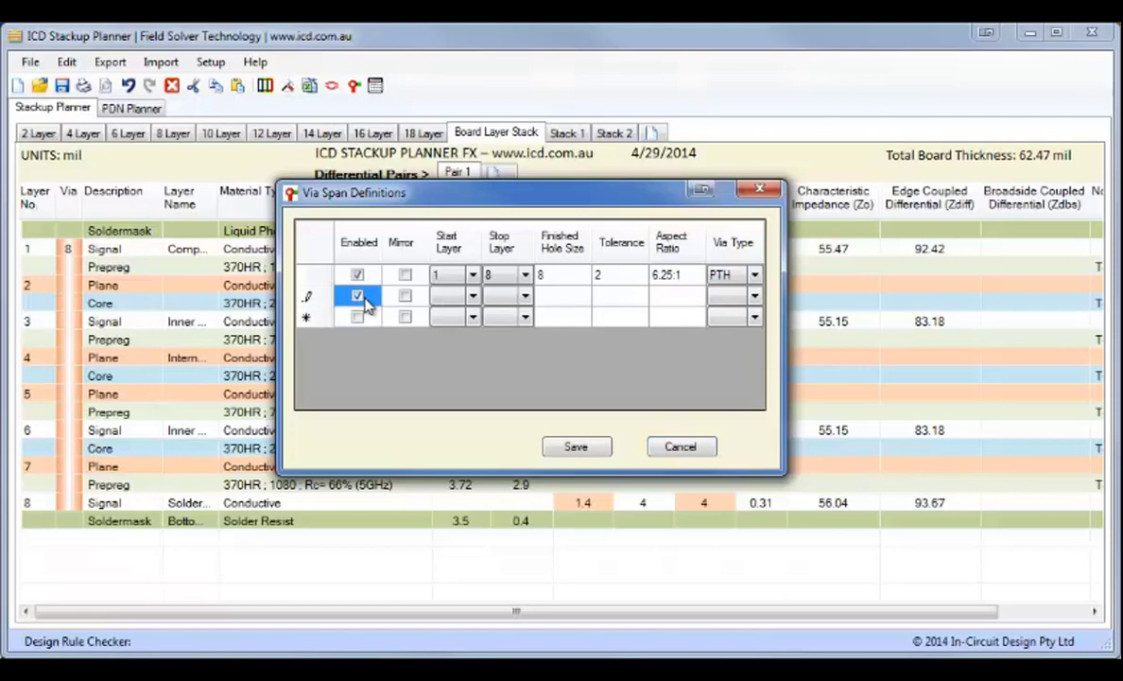
{"action": "left_click", "coordinate": [404, 296]}
{"action": "left_click", "coordinate": [454, 296]}
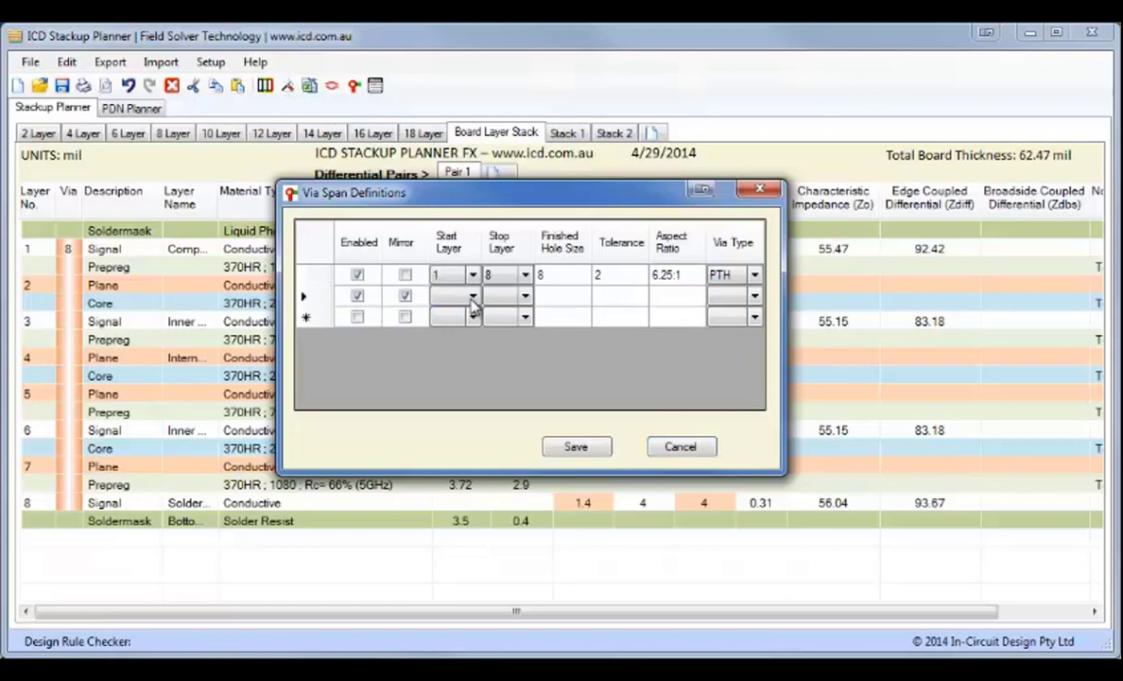
{"action": "left_click", "coordinate": [472, 296]}
{"action": "left_click", "coordinate": [440, 311]}
{"action": "left_click", "coordinate": [524, 296]}
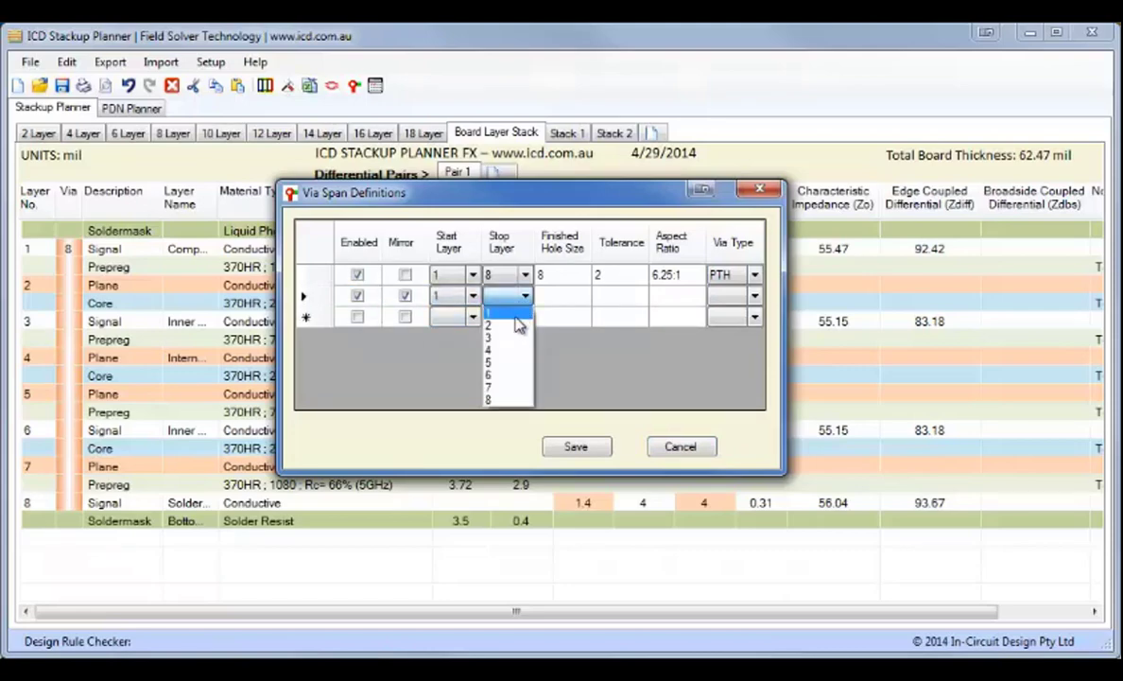
{"action": "left_click", "coordinate": [501, 324]}
{"action": "left_click", "coordinate": [358, 317]}
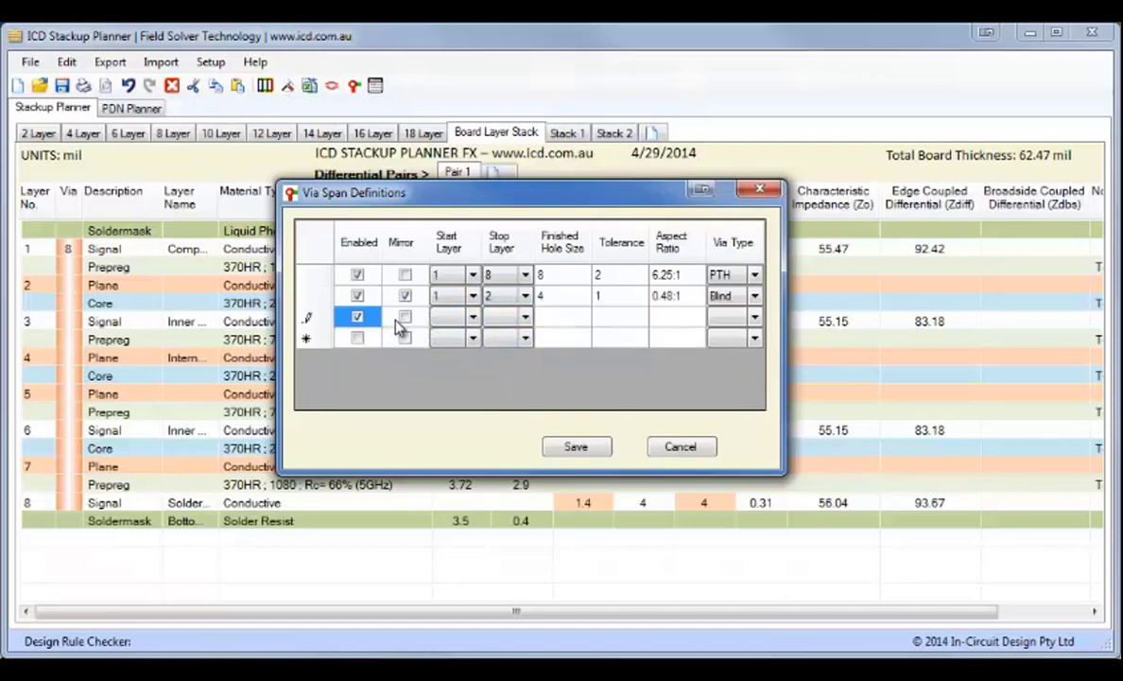
{"action": "left_click", "coordinate": [405, 317]}
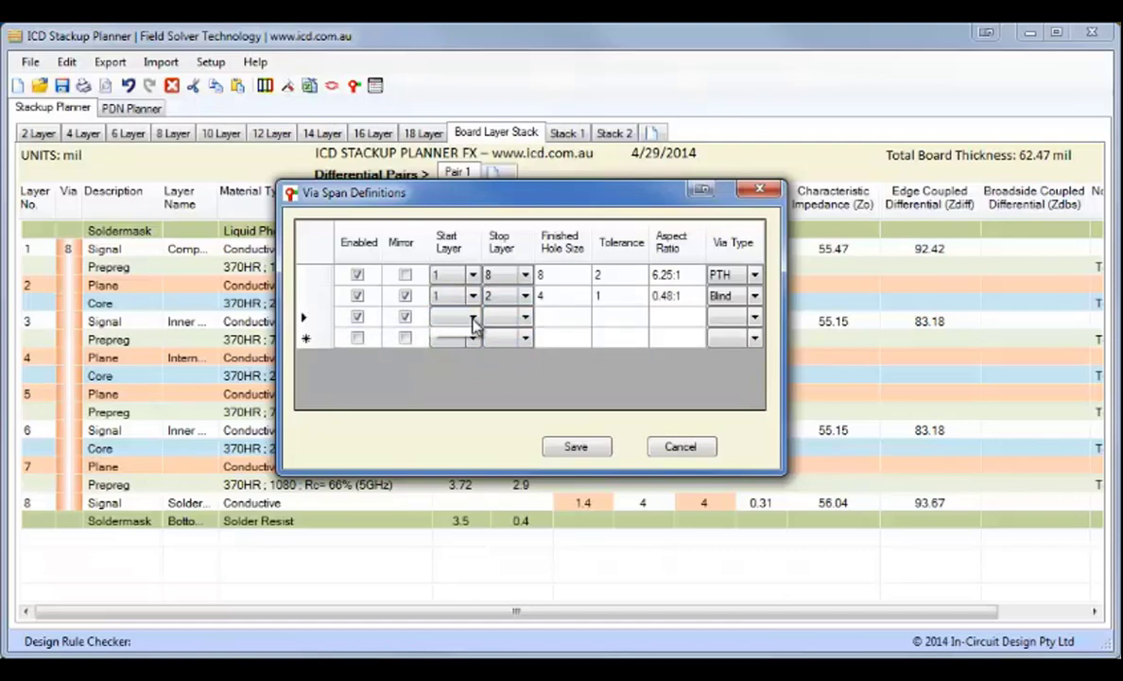
{"action": "left_click", "coordinate": [473, 317]}
{"action": "left_click", "coordinate": [446, 345]}
{"action": "left_click", "coordinate": [511, 318]}
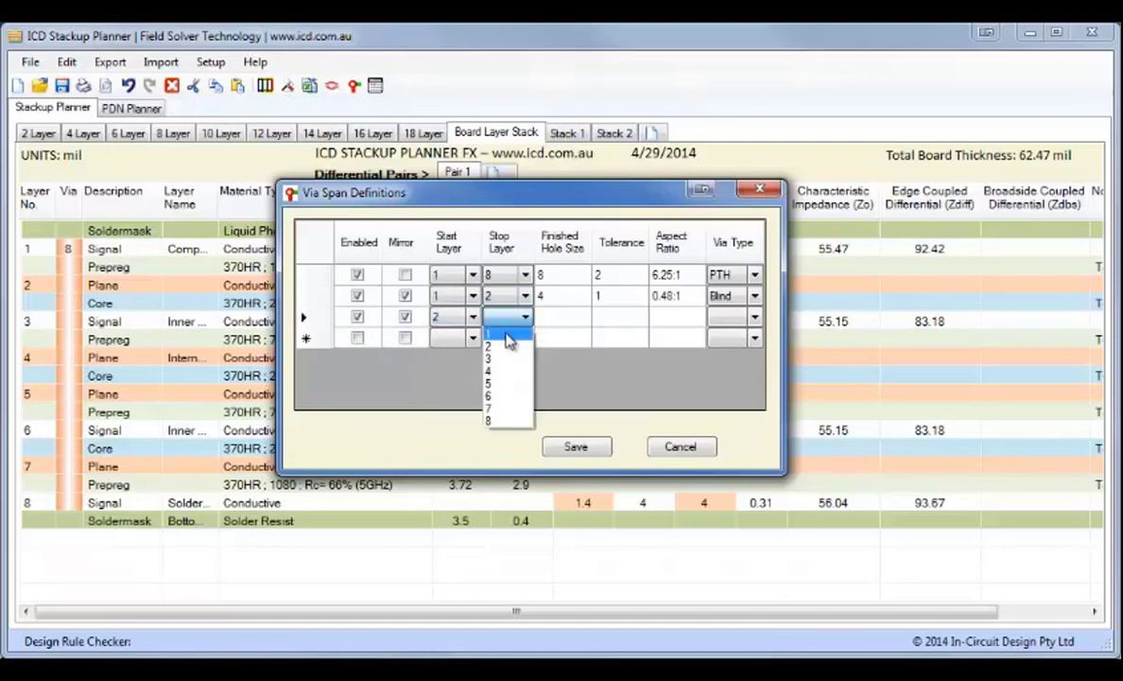
{"action": "left_click", "coordinate": [501, 359]}
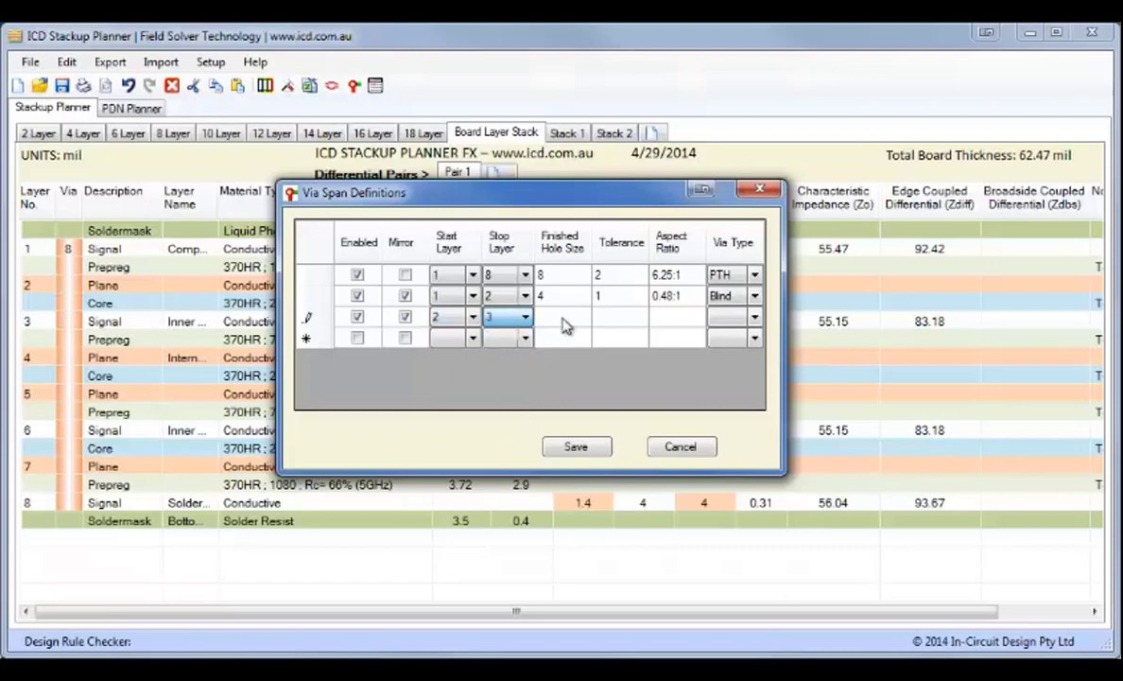
Step: Add a buried via span from layer 3 to 6 and save the via spans
{"action": "left_click", "coordinate": [357, 338]}
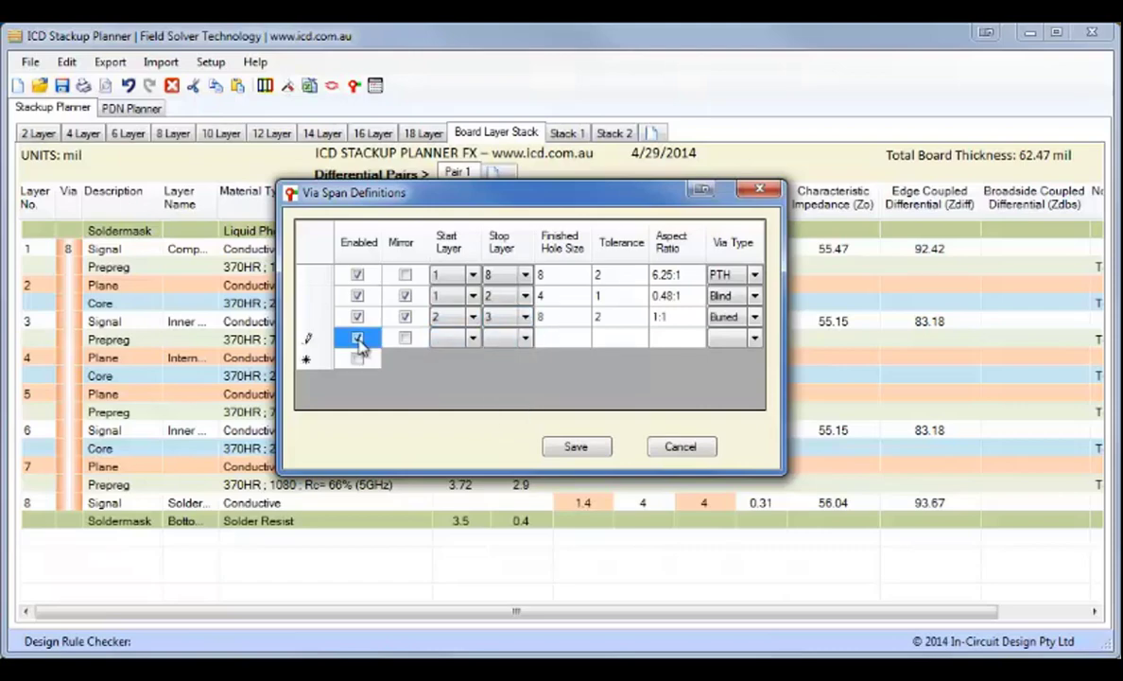
{"action": "left_click", "coordinate": [475, 340]}
{"action": "left_click", "coordinate": [443, 381]}
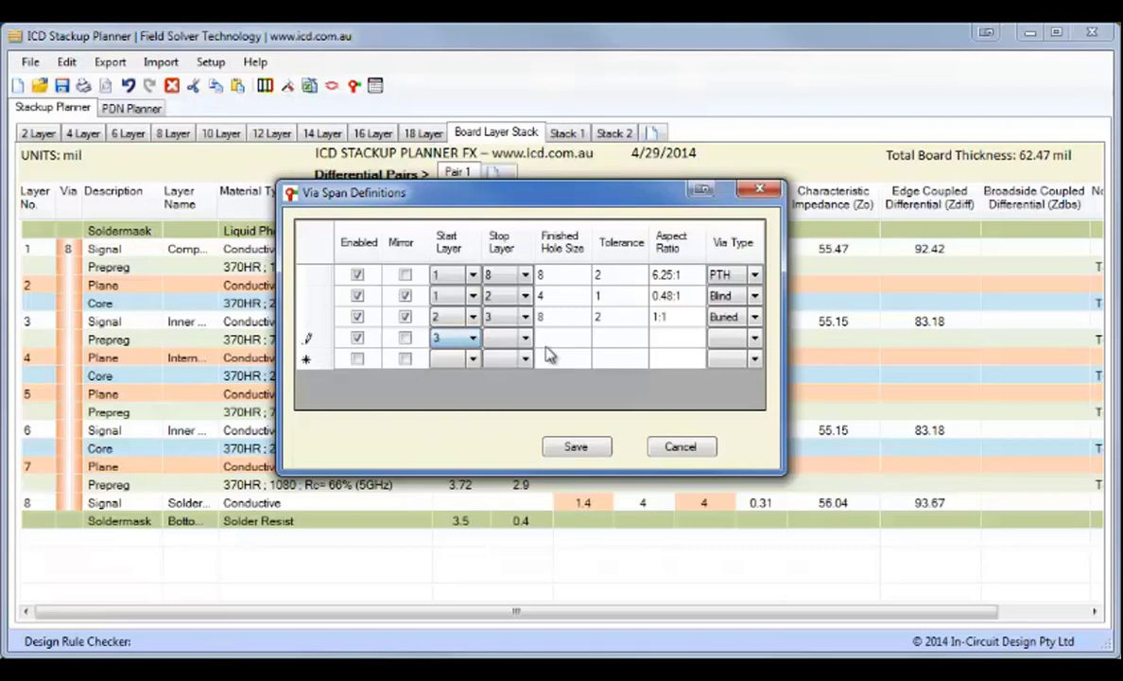
{"action": "left_click", "coordinate": [525, 338]}
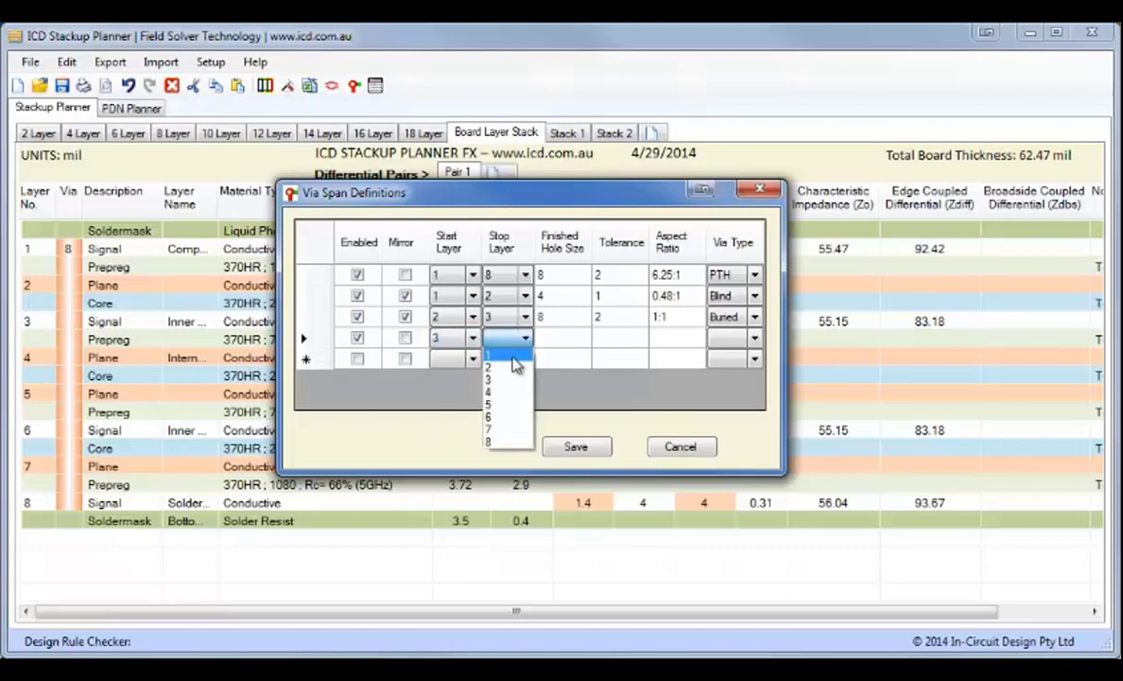
{"action": "left_click", "coordinate": [512, 419]}
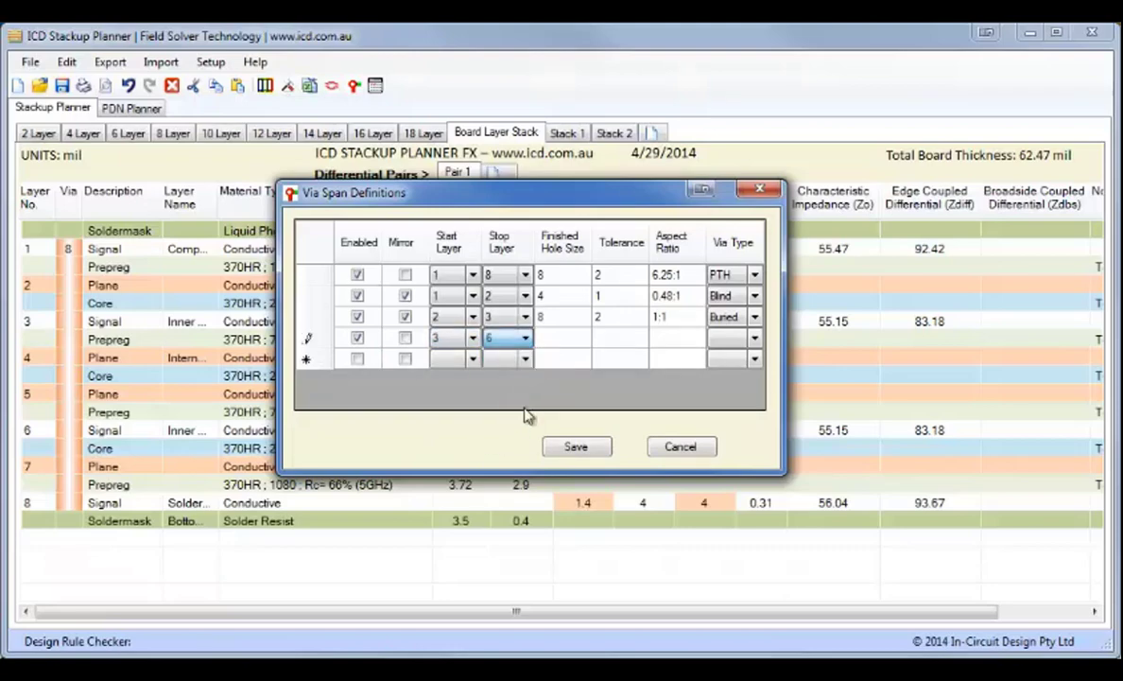
{"action": "left_click", "coordinate": [576, 447]}
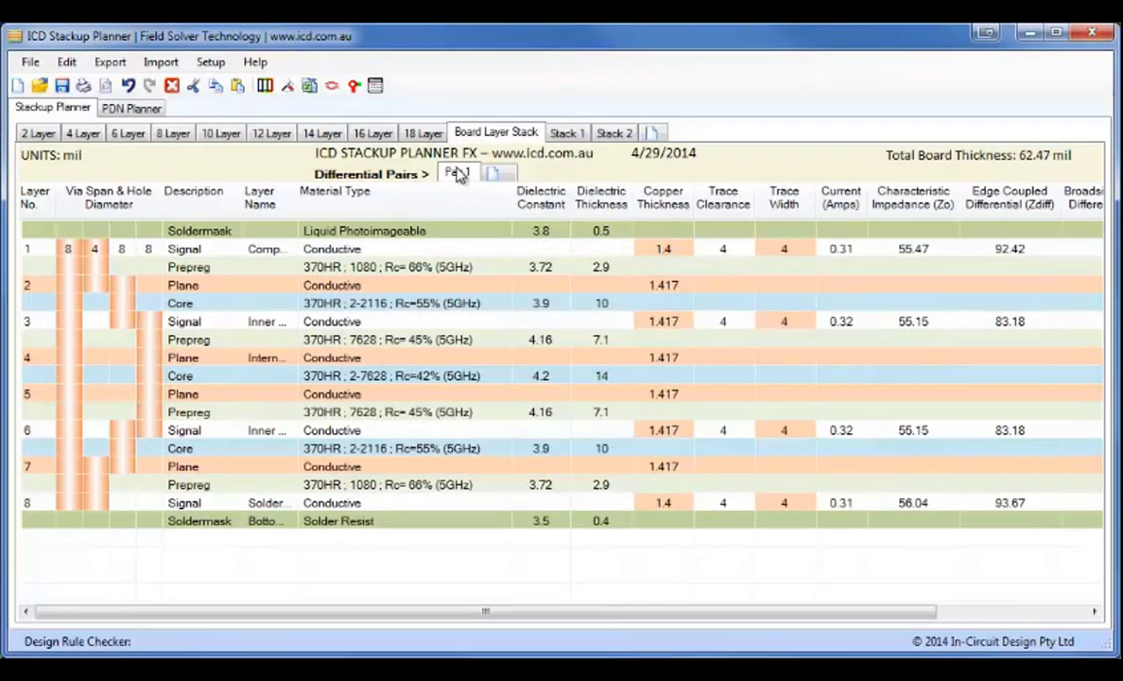
Step: Rename the first differential pair to 50/100
{"action": "right_click", "coordinate": [457, 175]}
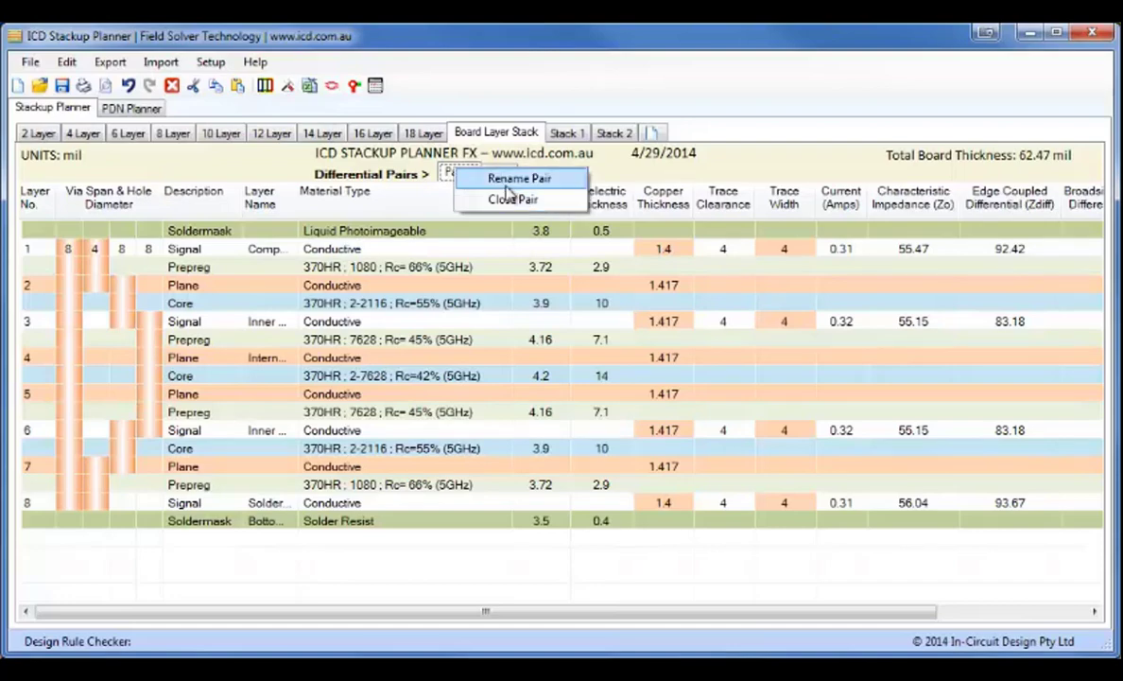
{"action": "left_click", "coordinate": [510, 179]}
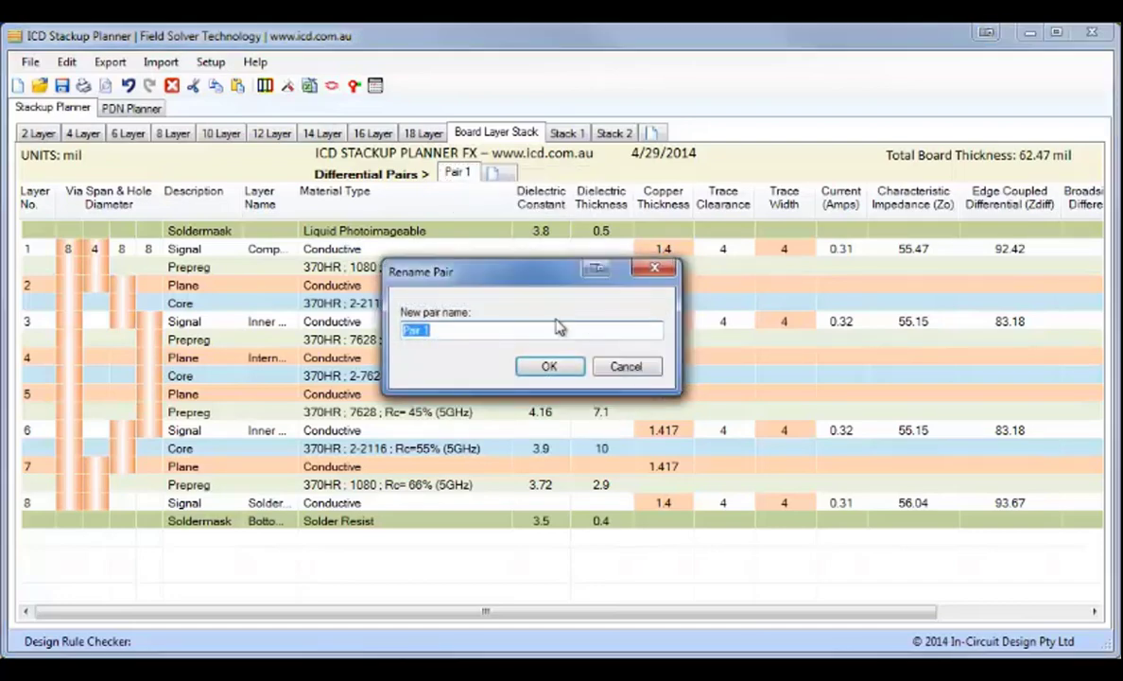
{"action": "type", "text": "50/100"}
{"action": "left_click", "coordinate": [523, 370]}
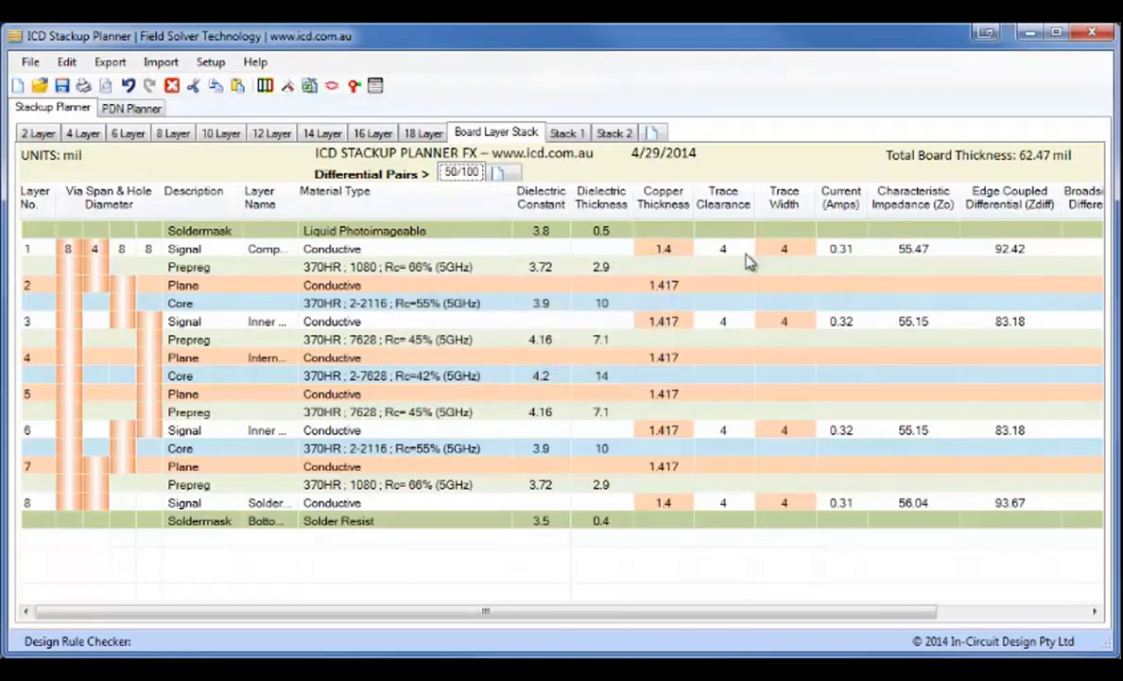
Step: Set trace clearance to 8 mil on layer 1 and 10 mil on layer 3
{"action": "left_click", "coordinate": [743, 250]}
{"action": "left_click", "coordinate": [743, 250]}
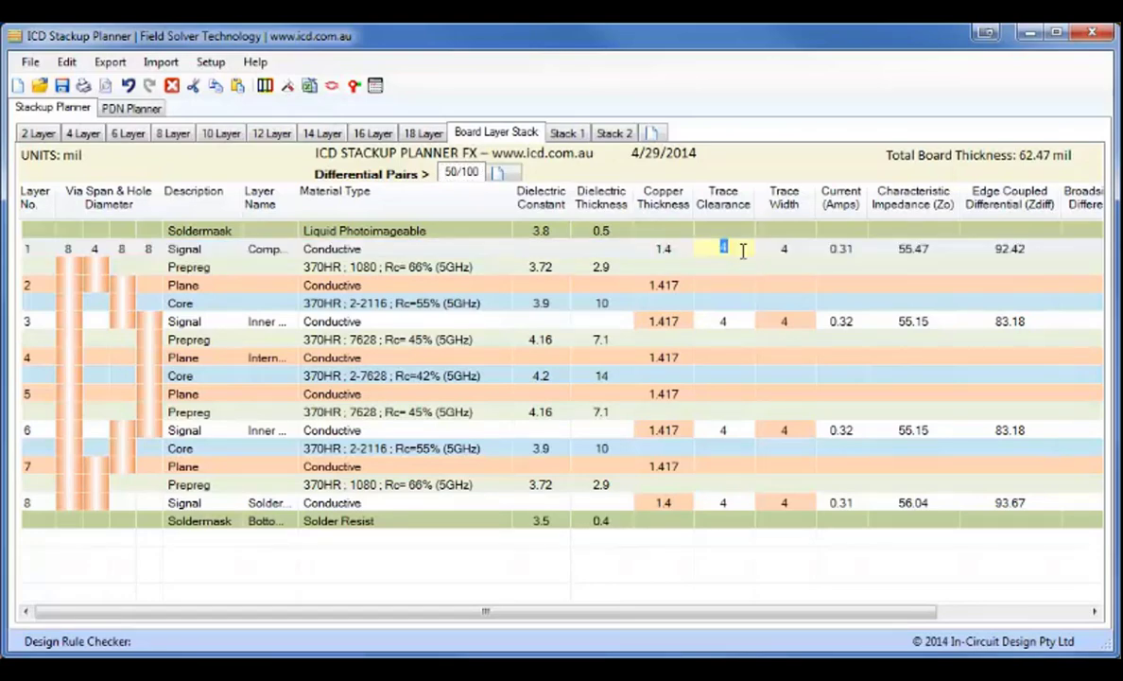
{"action": "type", "text": "8"}
{"action": "left_click", "coordinate": [723, 283]}
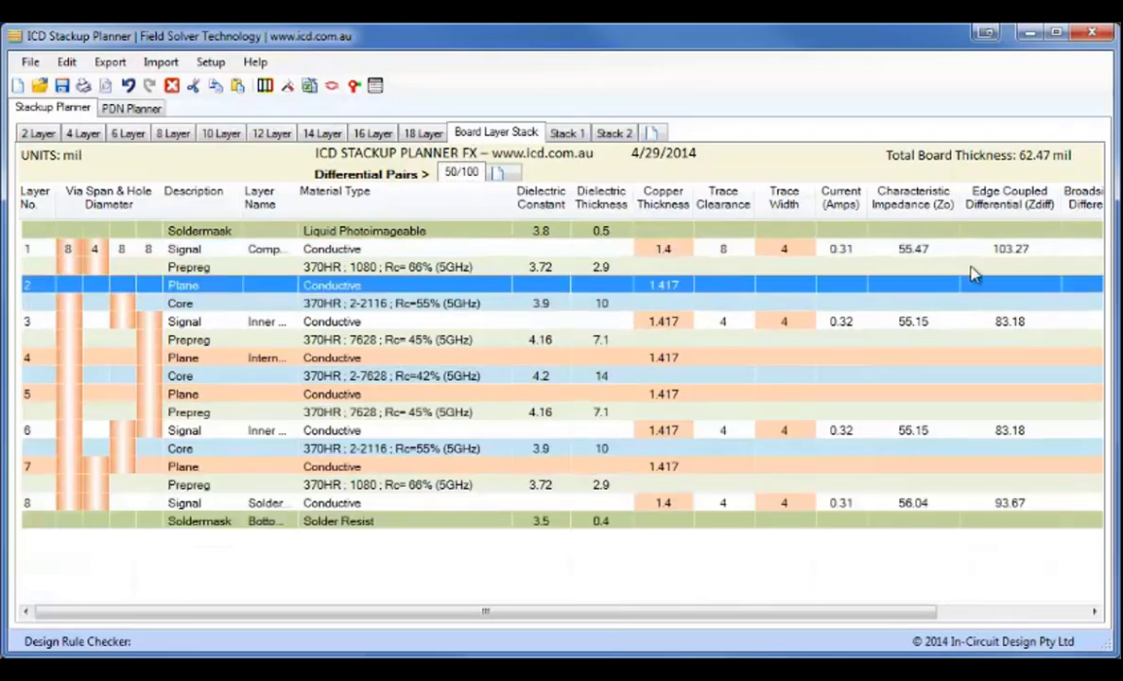
{"action": "left_click", "coordinate": [736, 323]}
{"action": "left_click", "coordinate": [734, 321]}
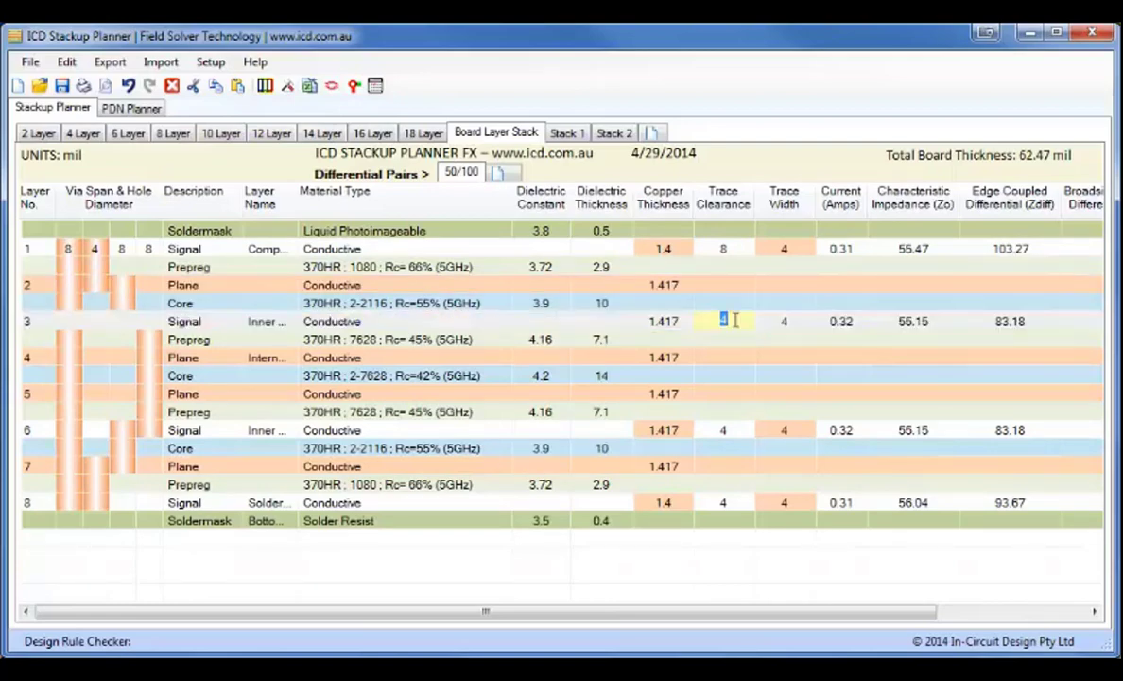
{"action": "type", "text": "10"}
Step: Set trace clearance to 10 mil on layer 6 and 8 mil on layer 8
{"action": "left_click", "coordinate": [724, 431]}
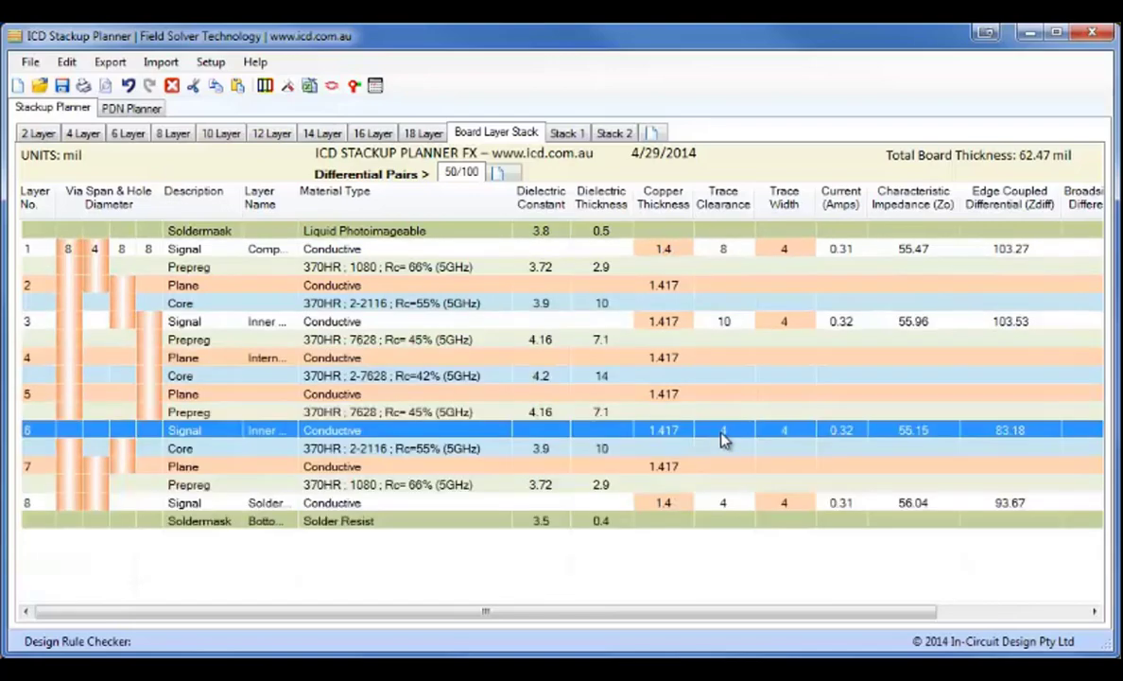
{"action": "left_click", "coordinate": [723, 432]}
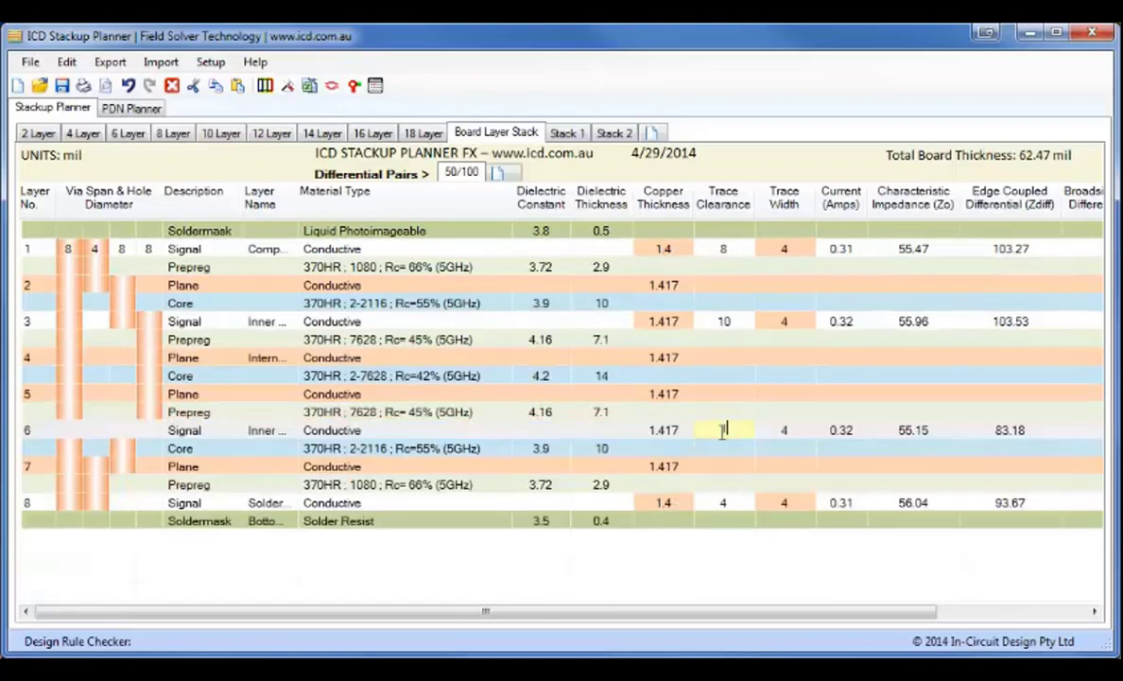
{"action": "type", "text": "10"}
{"action": "left_click", "coordinate": [725, 509]}
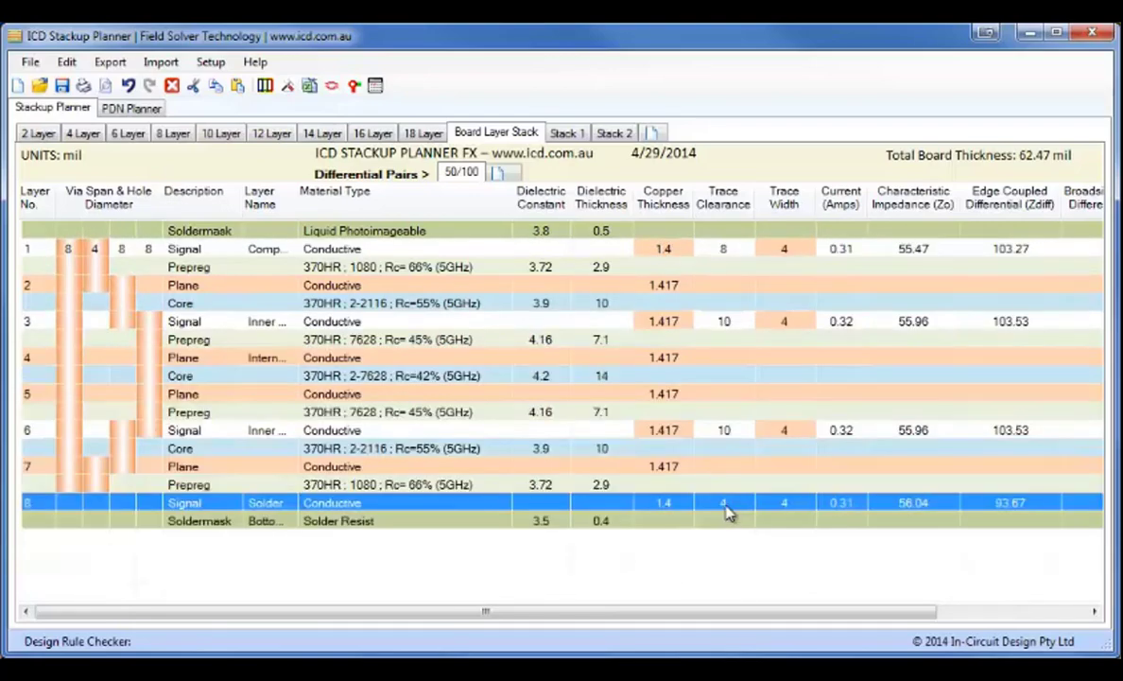
{"action": "left_click", "coordinate": [724, 503]}
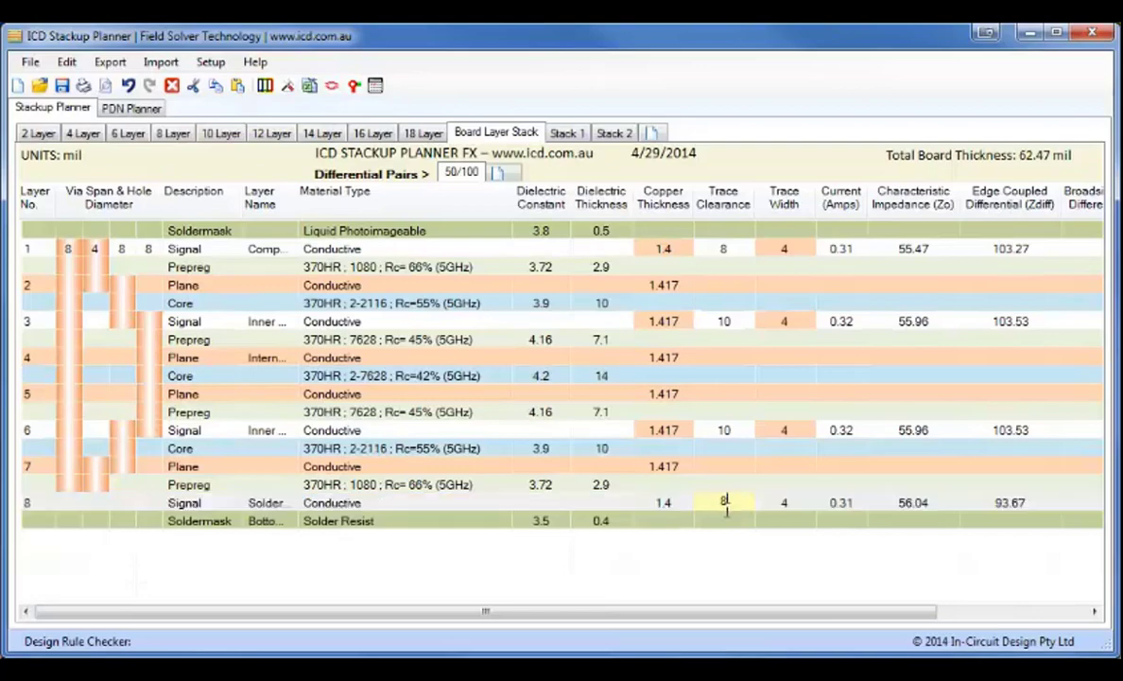
{"action": "type", "text": "8"}
{"action": "left_click", "coordinate": [724, 520]}
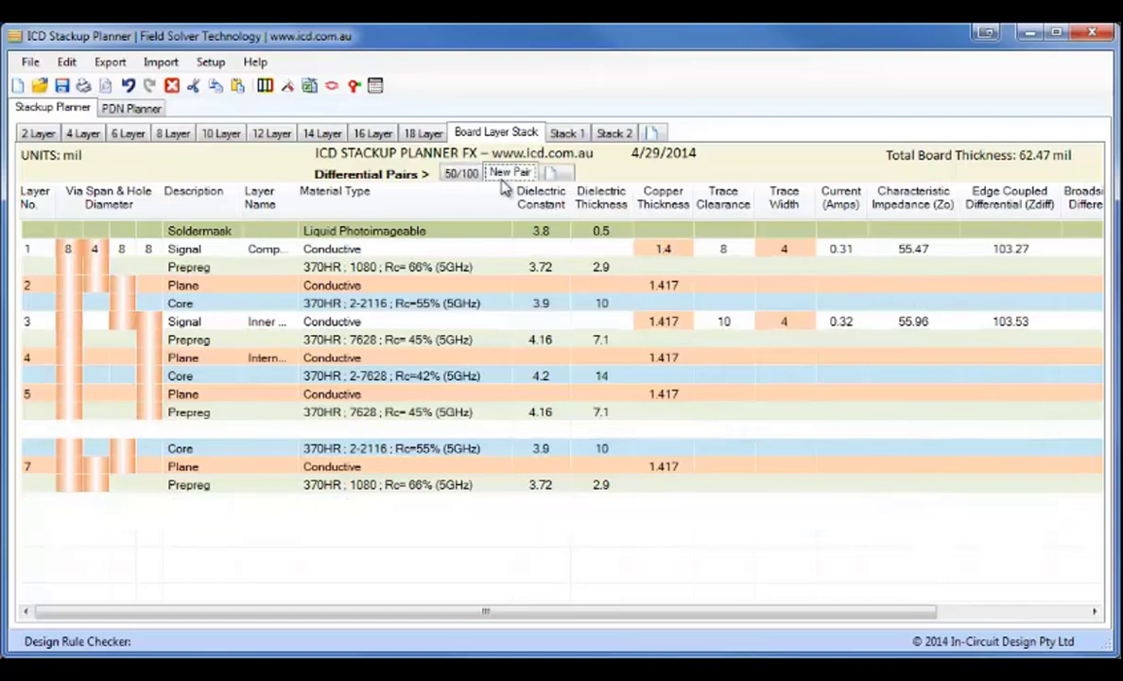
Step: Rename the new differential pair to USB
{"action": "right_click", "coordinate": [470, 175]}
{"action": "left_click", "coordinate": [592, 185]}
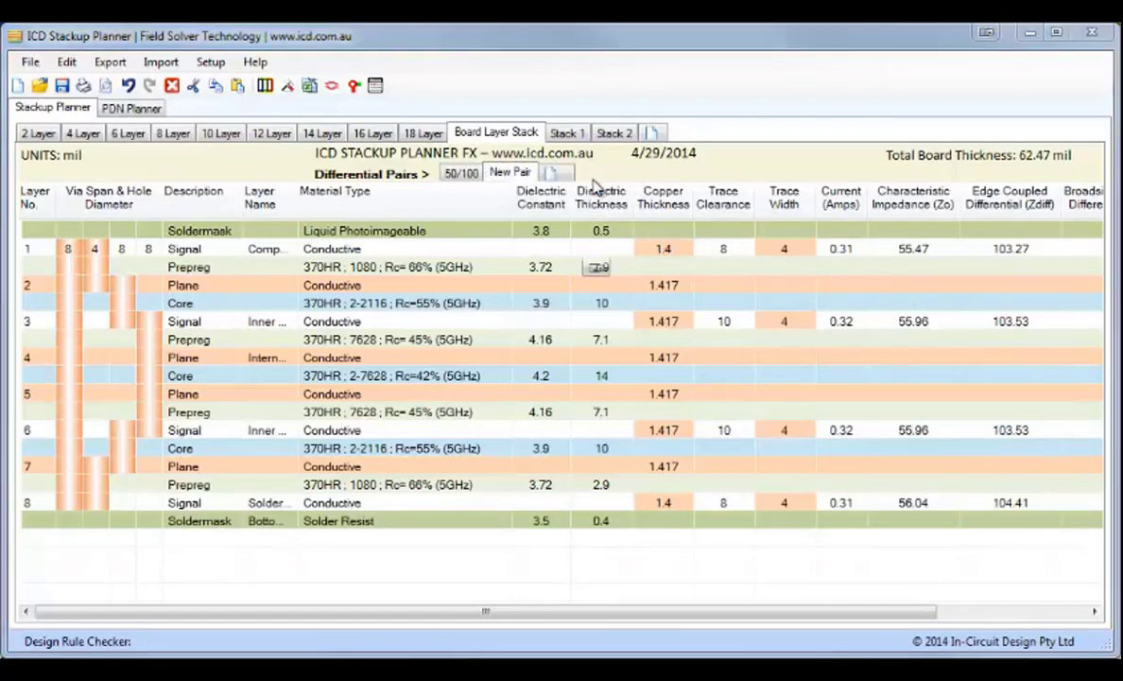
{"action": "type", "text": "USB"}
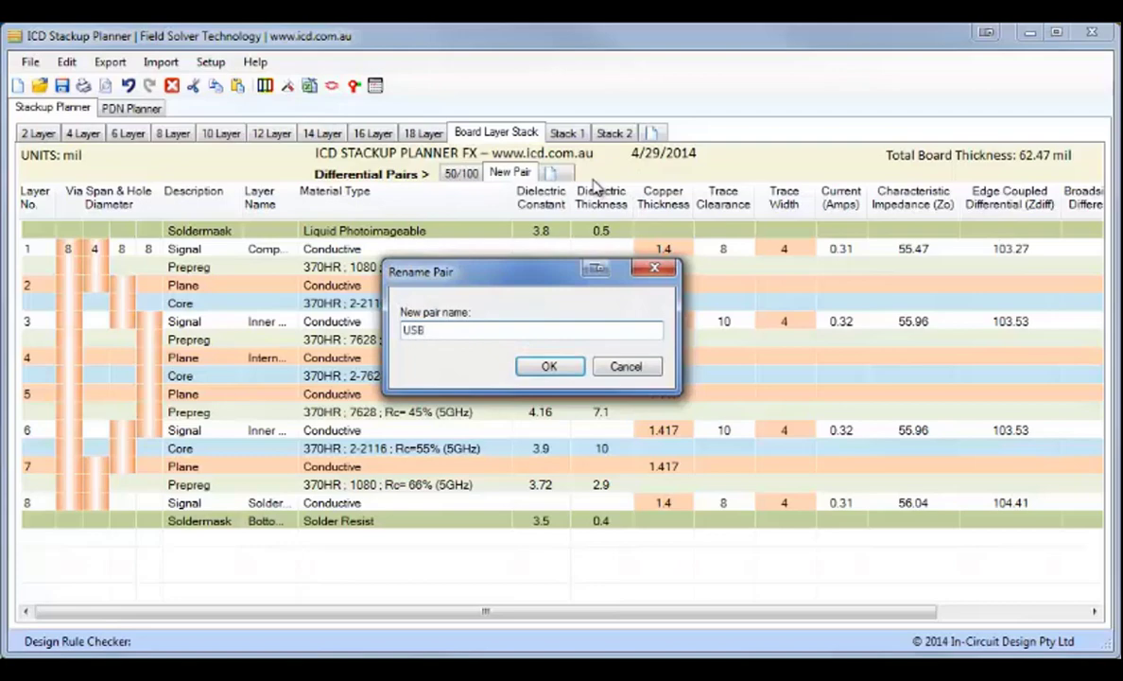
{"action": "left_click", "coordinate": [549, 366]}
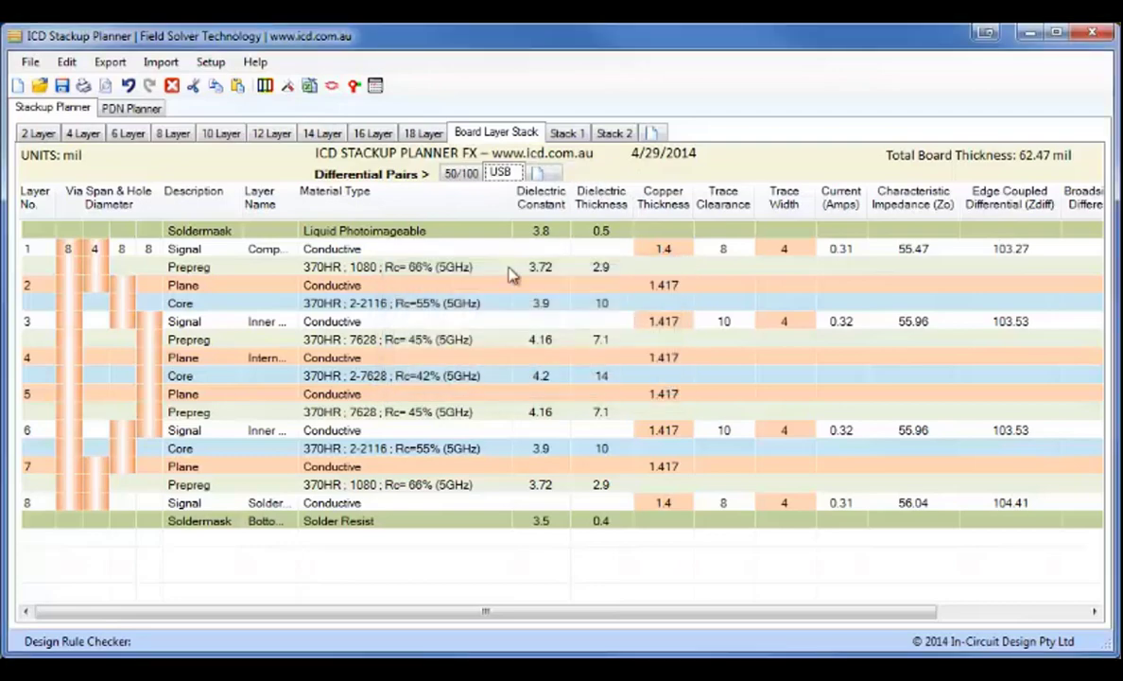
Step: Set the USB pair's trace clearance to 4 mil on layers 1 and 8
{"action": "left_click", "coordinate": [732, 253]}
{"action": "left_click", "coordinate": [731, 253]}
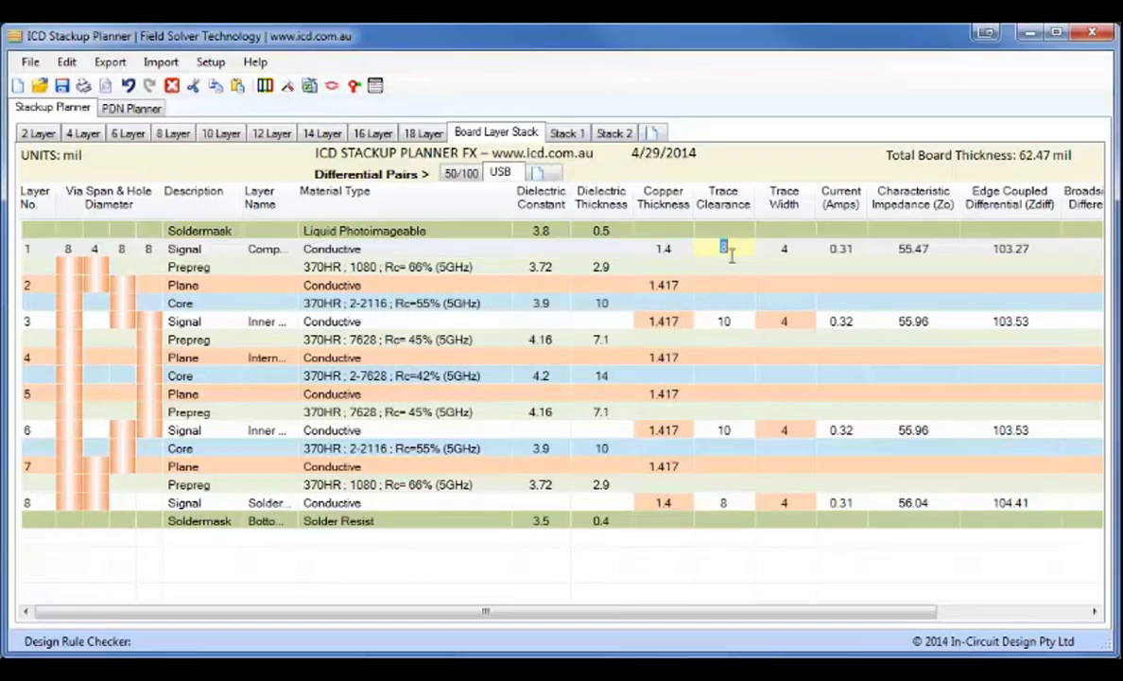
{"action": "left_click", "coordinate": [737, 323]}
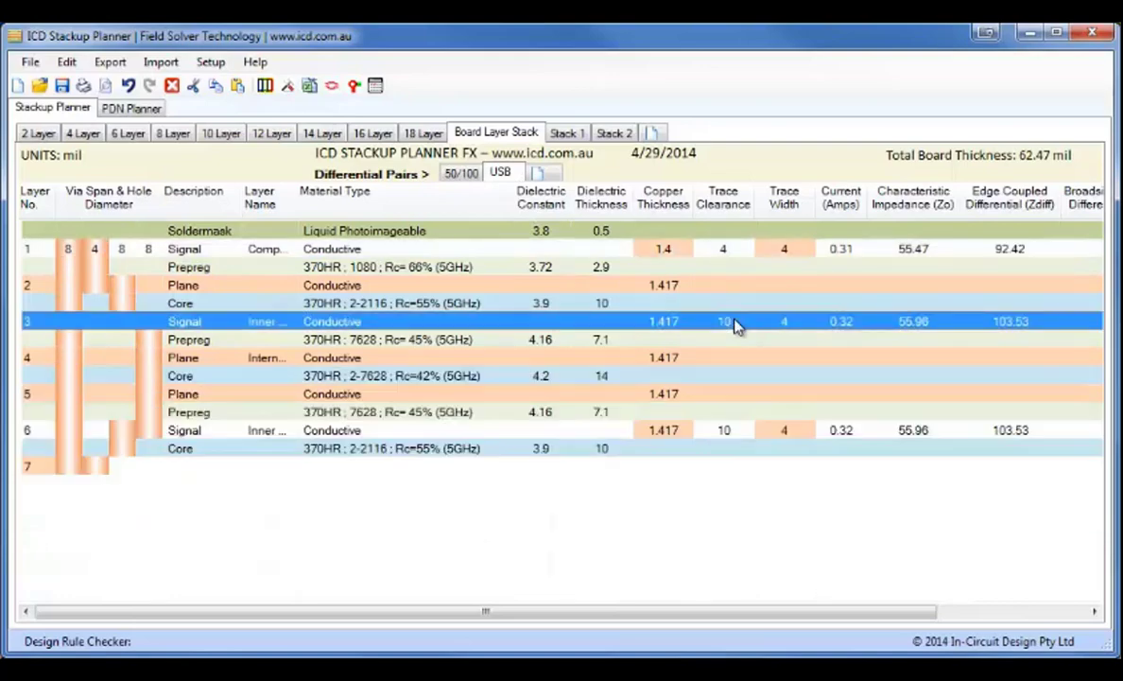
{"action": "left_click", "coordinate": [734, 320]}
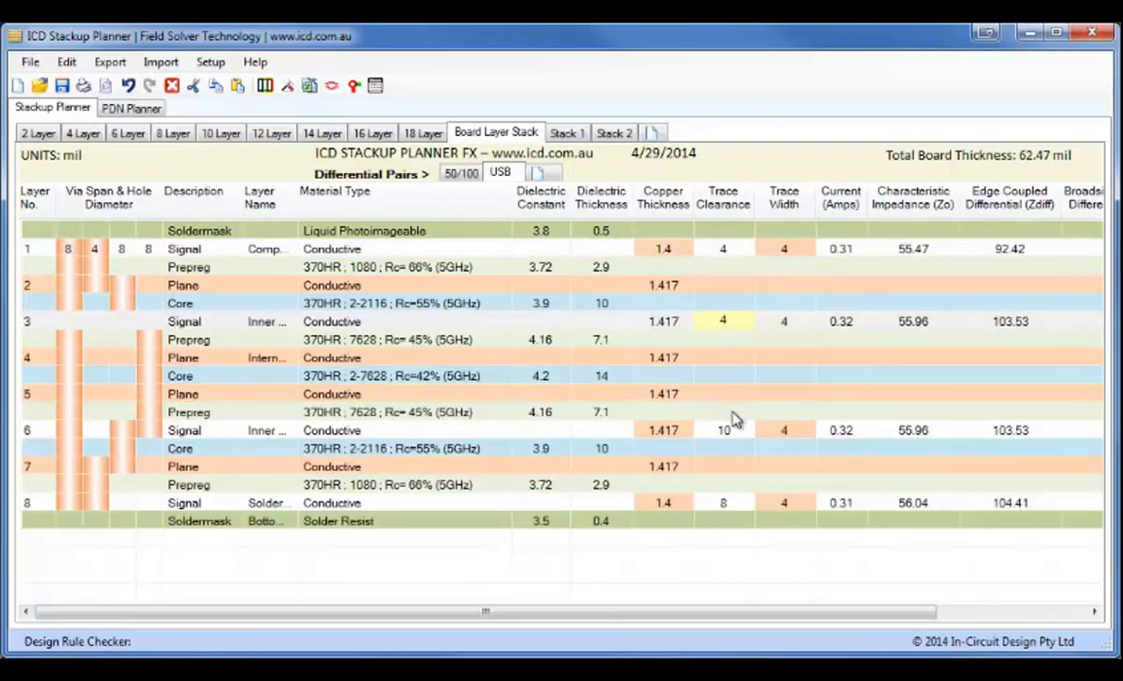
{"action": "left_click", "coordinate": [737, 423]}
{"action": "left_click", "coordinate": [736, 431]}
{"action": "type", "text": "4"}
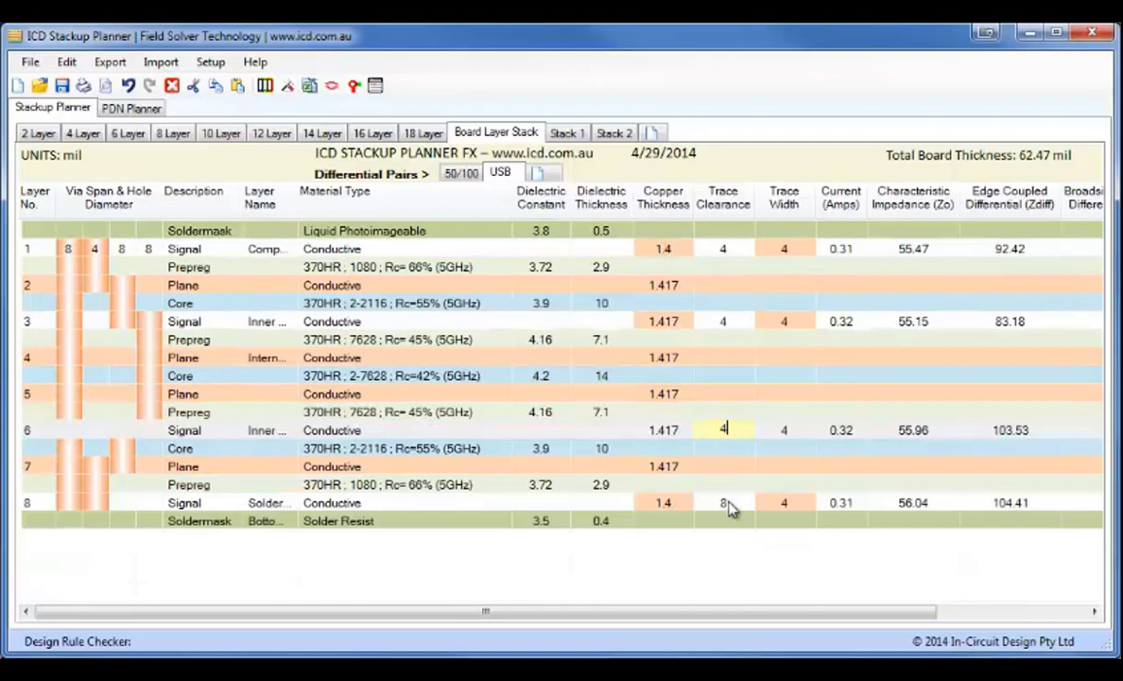
{"action": "left_click", "coordinate": [730, 508]}
{"action": "left_click", "coordinate": [729, 507]}
{"action": "type", "text": "4"}
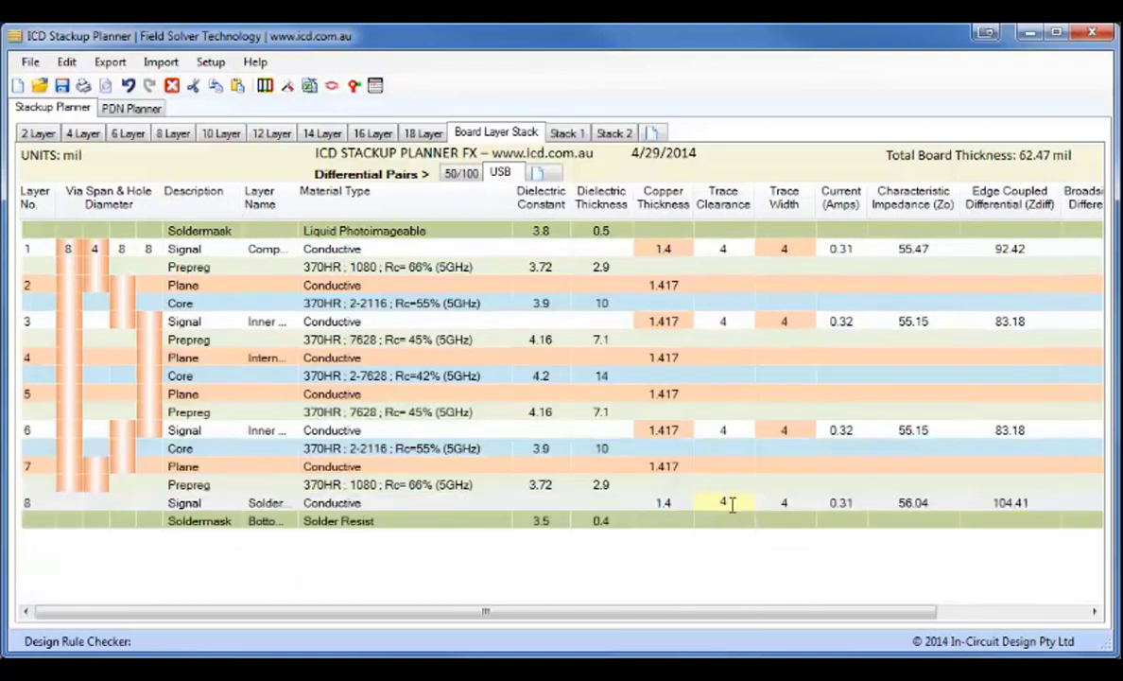
Step: Move the layer 7 plane above its core, then move it back to its original position
{"action": "left_click_drag", "start_coordinate": [732, 465], "coordinate": [288, 434]}
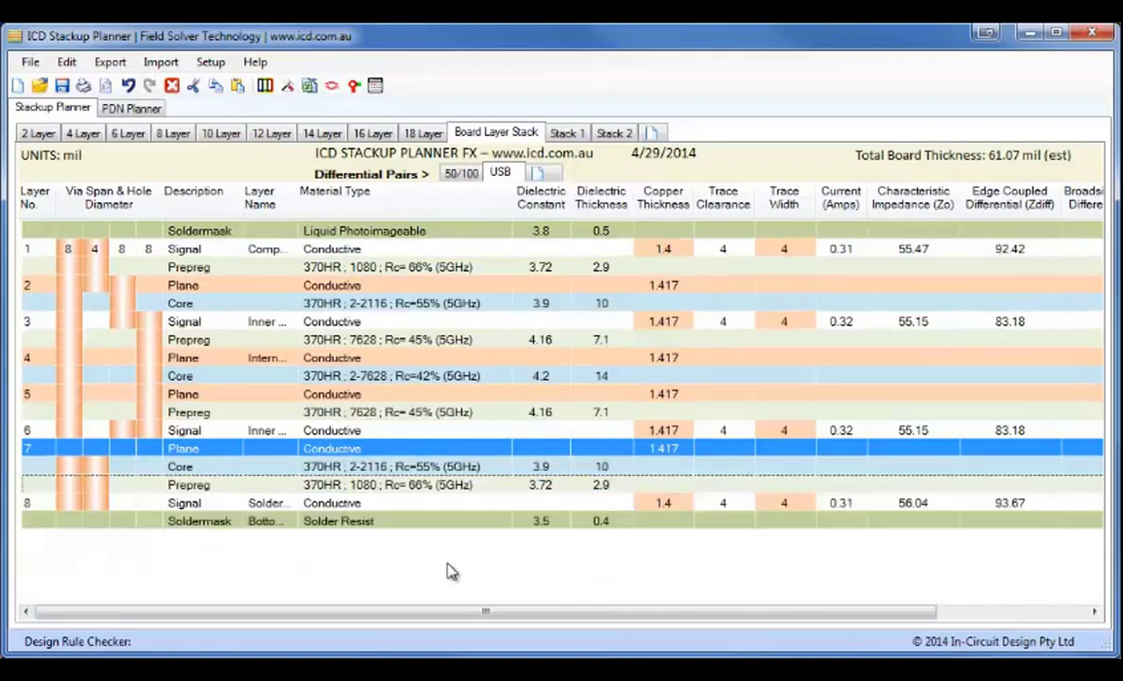
{"action": "left_click", "coordinate": [452, 571]}
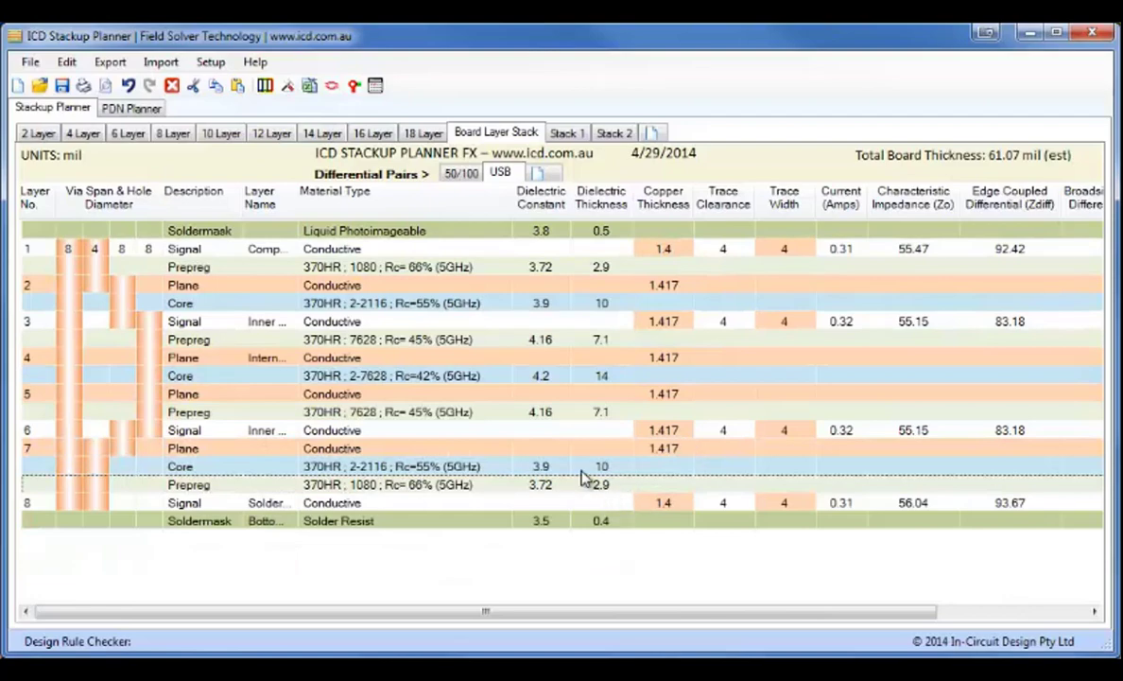
{"action": "left_click_drag", "start_coordinate": [581, 469], "coordinate": [582, 452]}
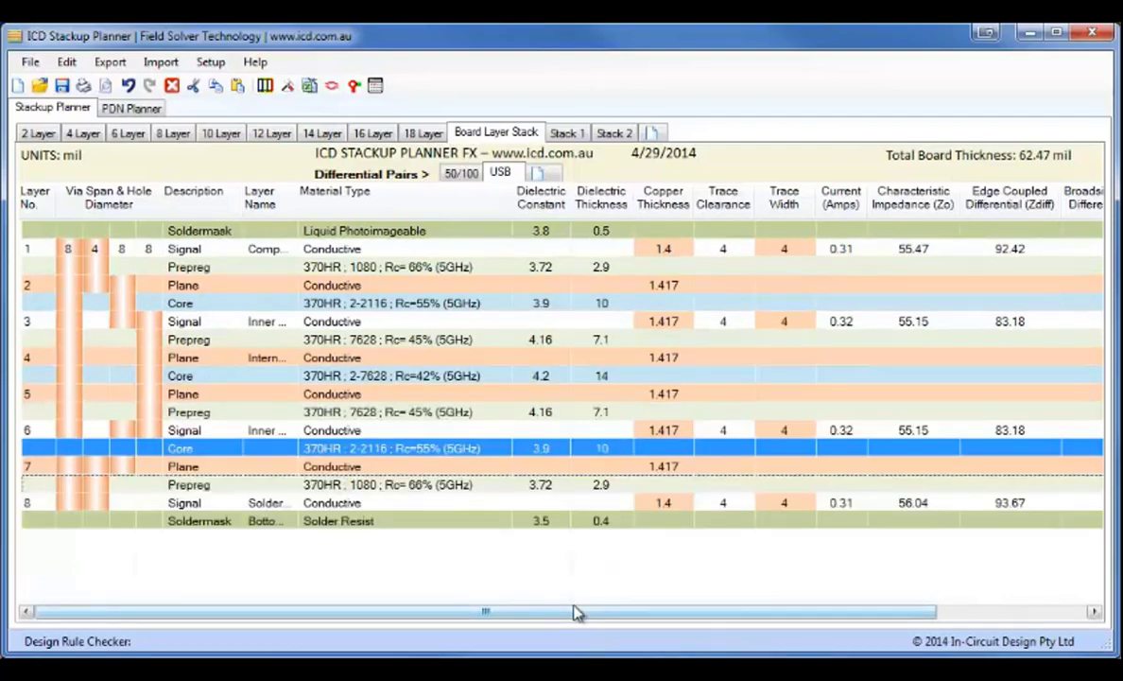
{"action": "left_click", "coordinate": [548, 544]}
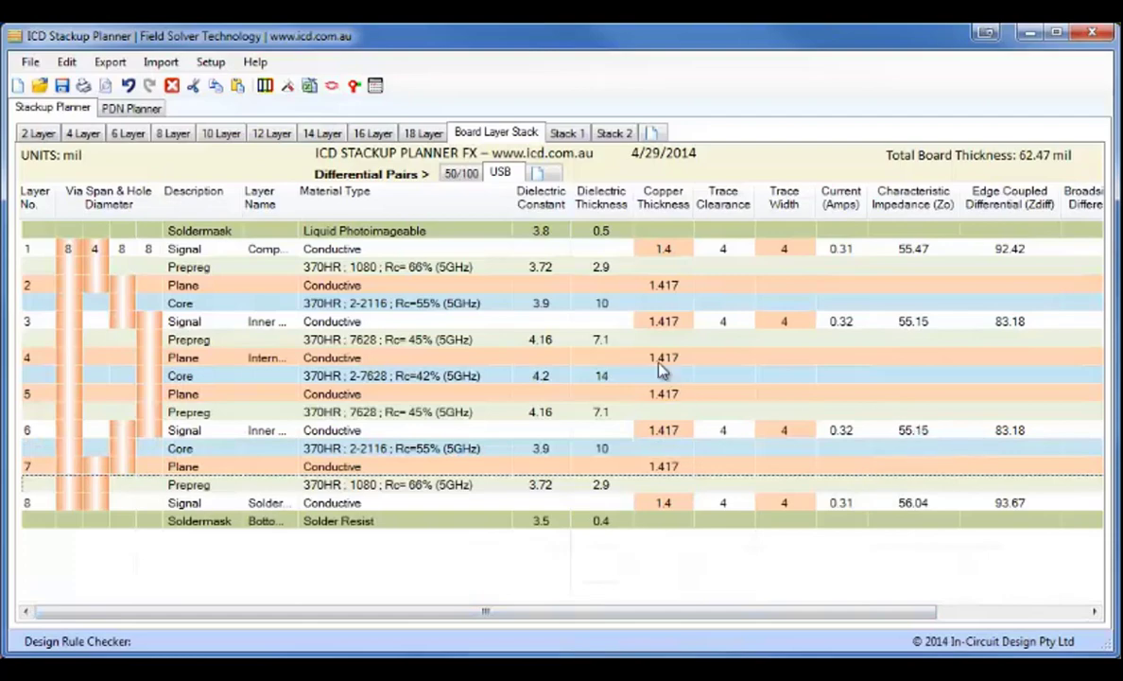
Step: Set 6 mil trace clearance on layers 3 and 6, then return to the 50/100 pair
{"action": "left_click", "coordinate": [735, 322]}
{"action": "left_click", "coordinate": [734, 323]}
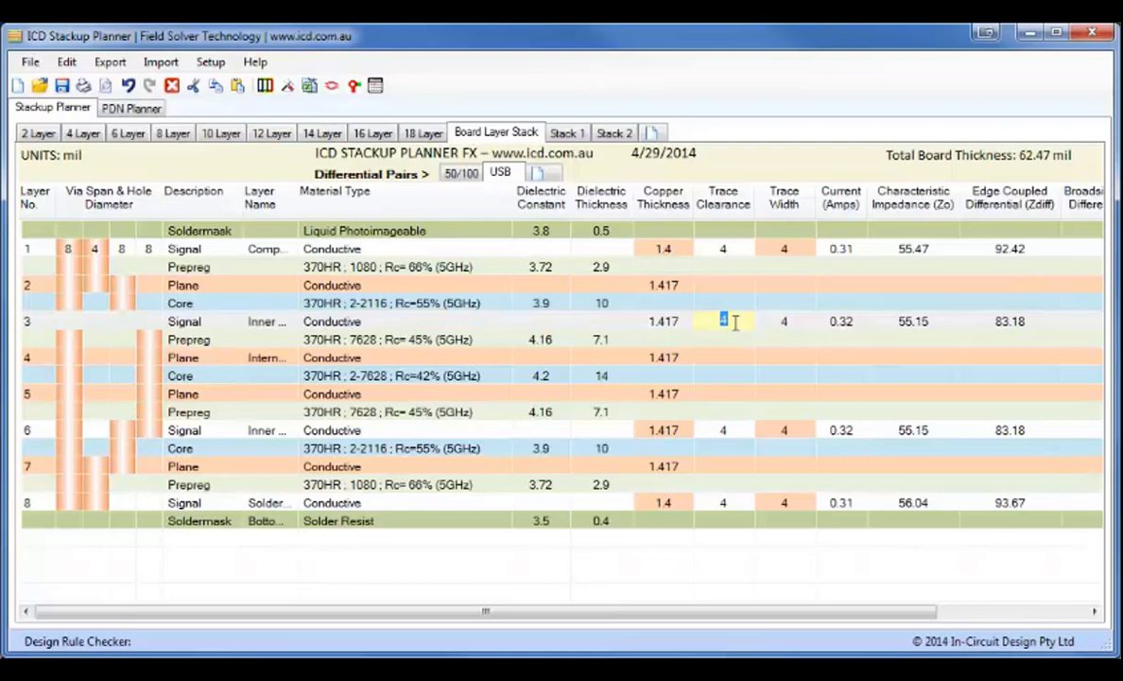
{"action": "type", "text": "6"}
{"action": "left_click", "coordinate": [746, 438]}
{"action": "left_click", "coordinate": [744, 430]}
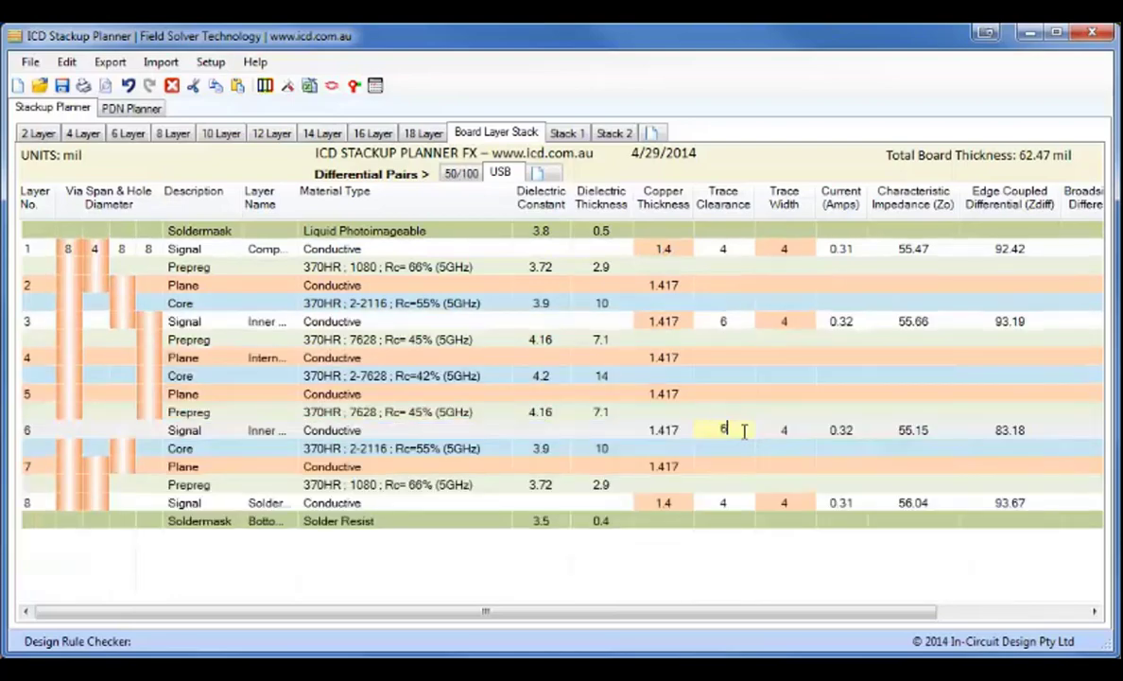
{"action": "type", "text": "6"}
{"action": "left_click", "coordinate": [714, 570]}
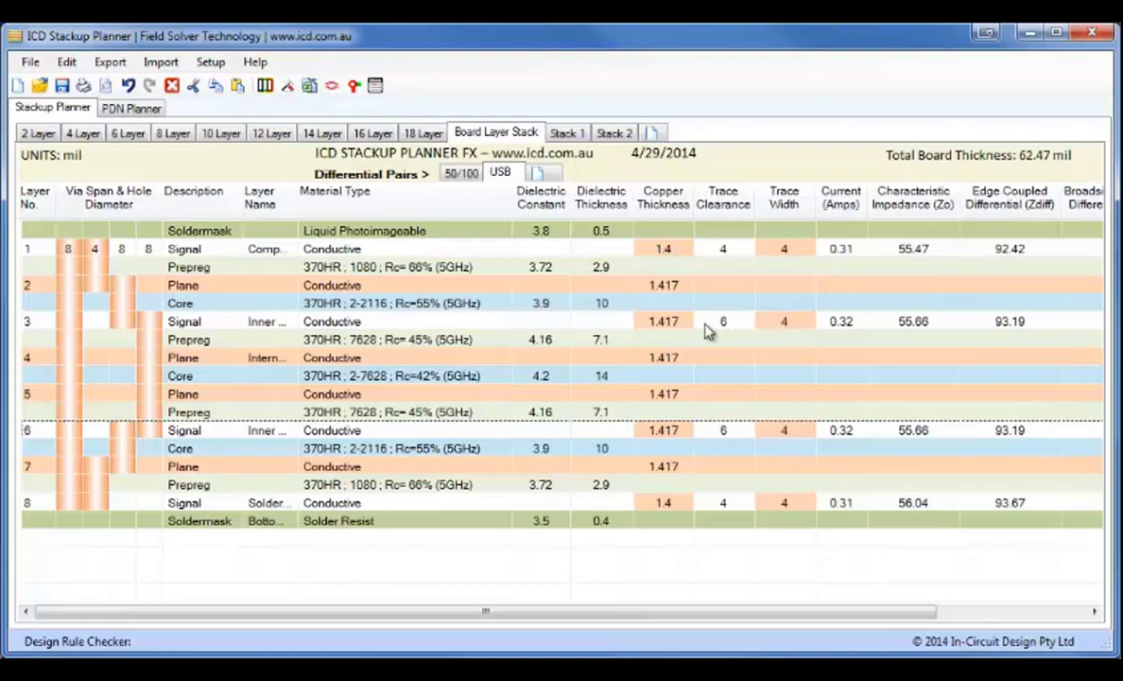
{"action": "left_click", "coordinate": [460, 173]}
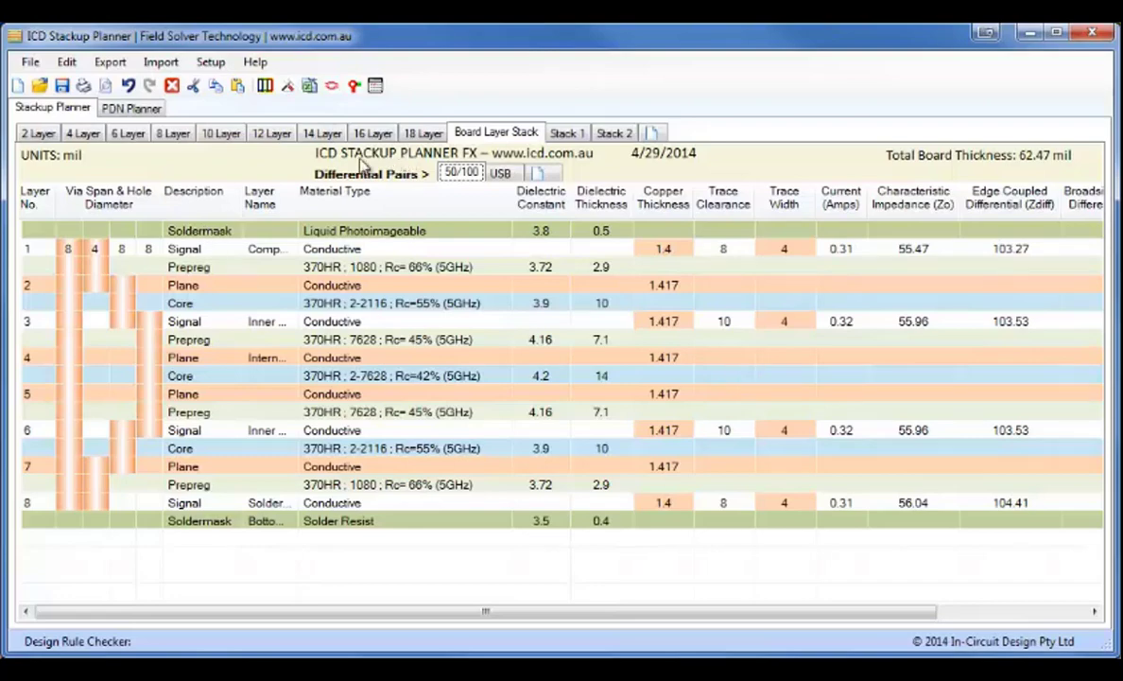
Step: Export Board Layer Stack, Stack 1 and Stack 2 for Altium Designer 14, overwriting '8-4-8 modified.stackup'
{"action": "left_click", "coordinate": [107, 63]}
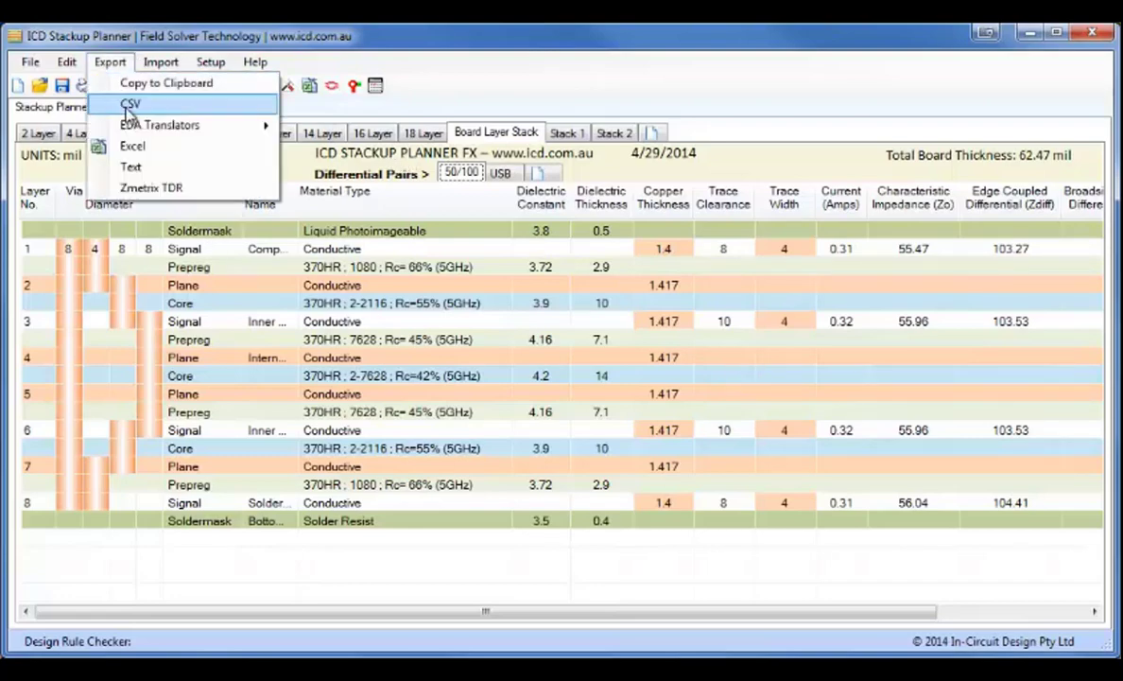
{"action": "mouse_move", "coordinate": [136, 124]}
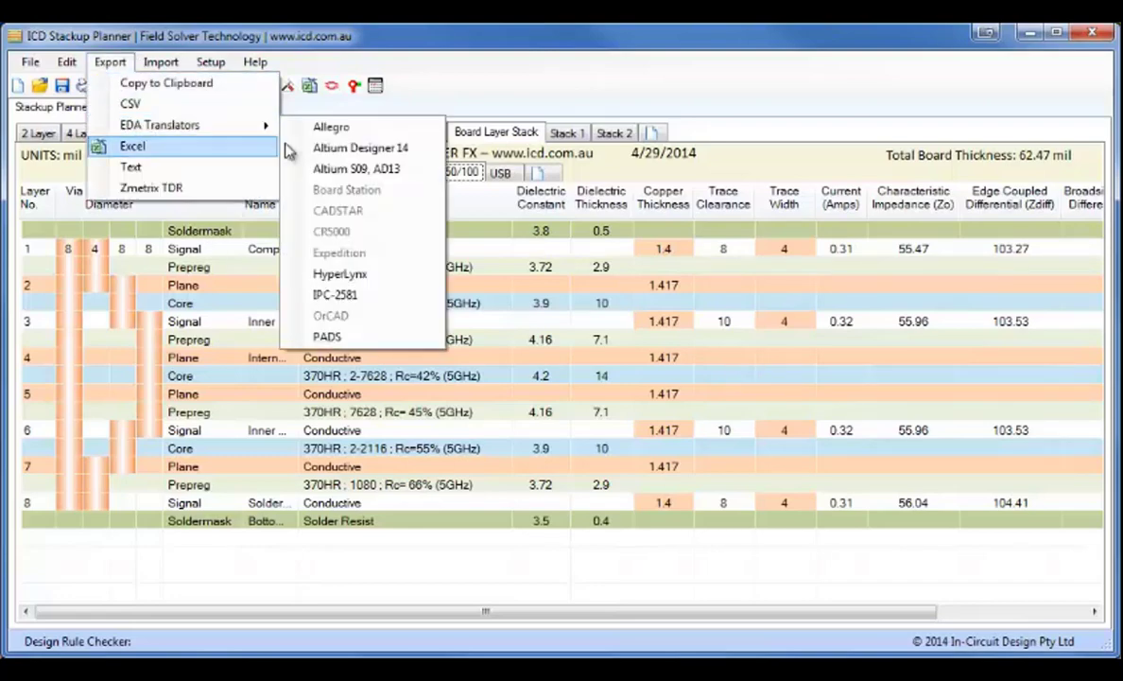
{"action": "left_click", "coordinate": [358, 149]}
{"action": "left_click", "coordinate": [427, 341]}
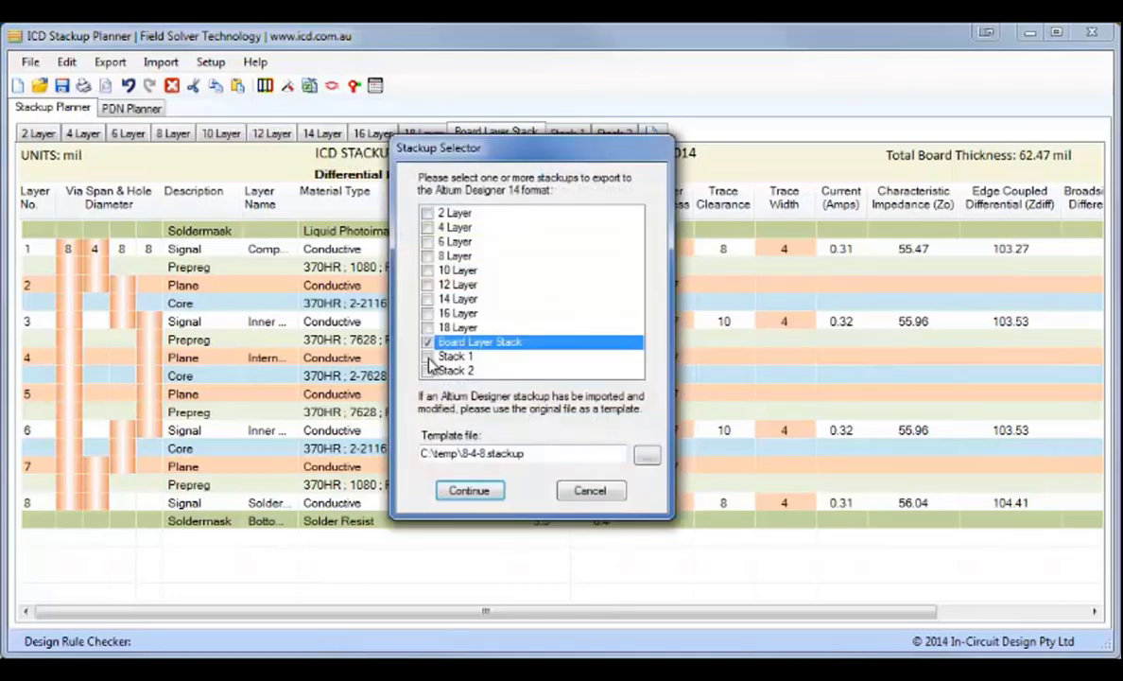
{"action": "left_click", "coordinate": [427, 356]}
{"action": "left_click", "coordinate": [428, 369]}
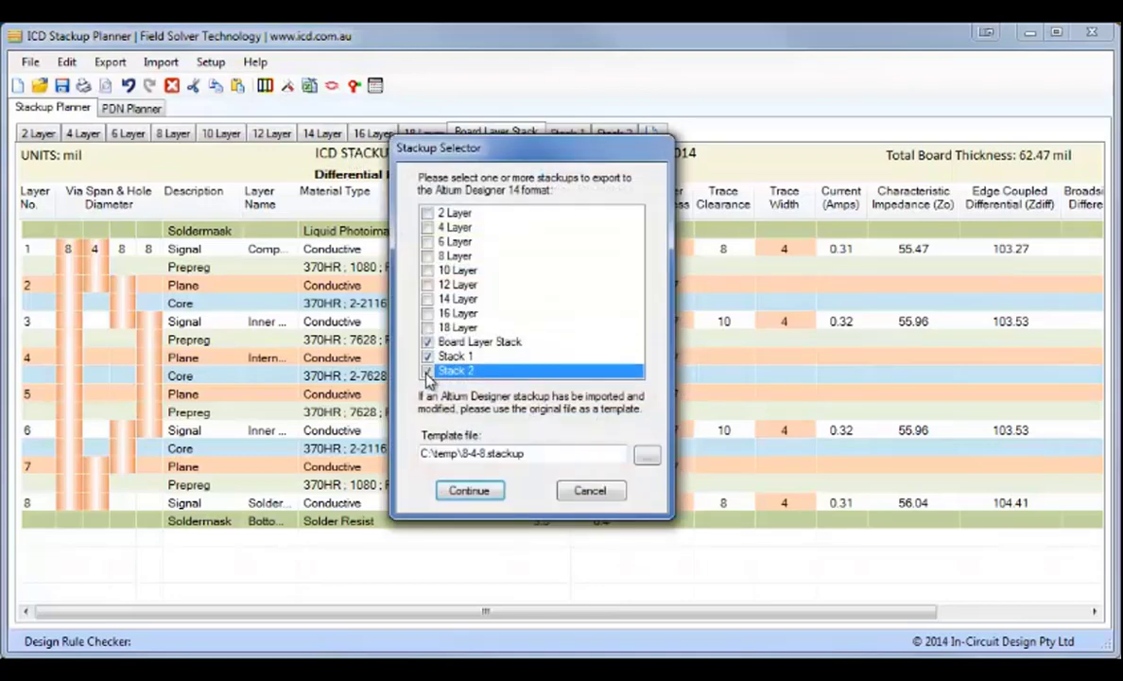
{"action": "left_click", "coordinate": [468, 492]}
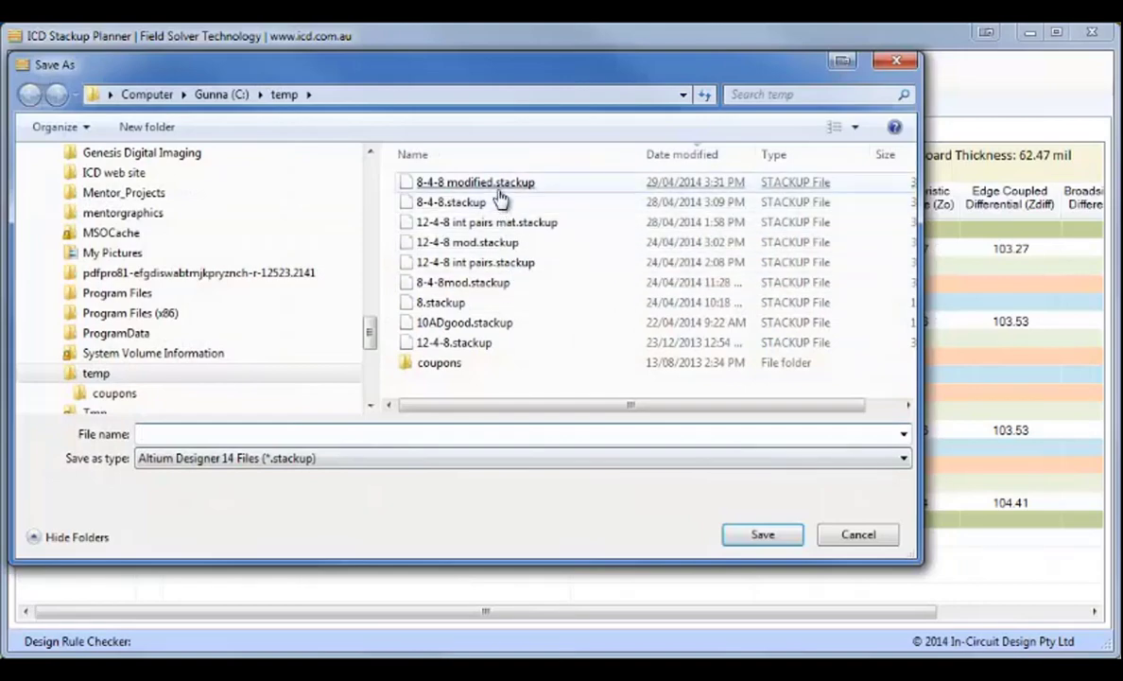
{"action": "double_click", "coordinate": [498, 187]}
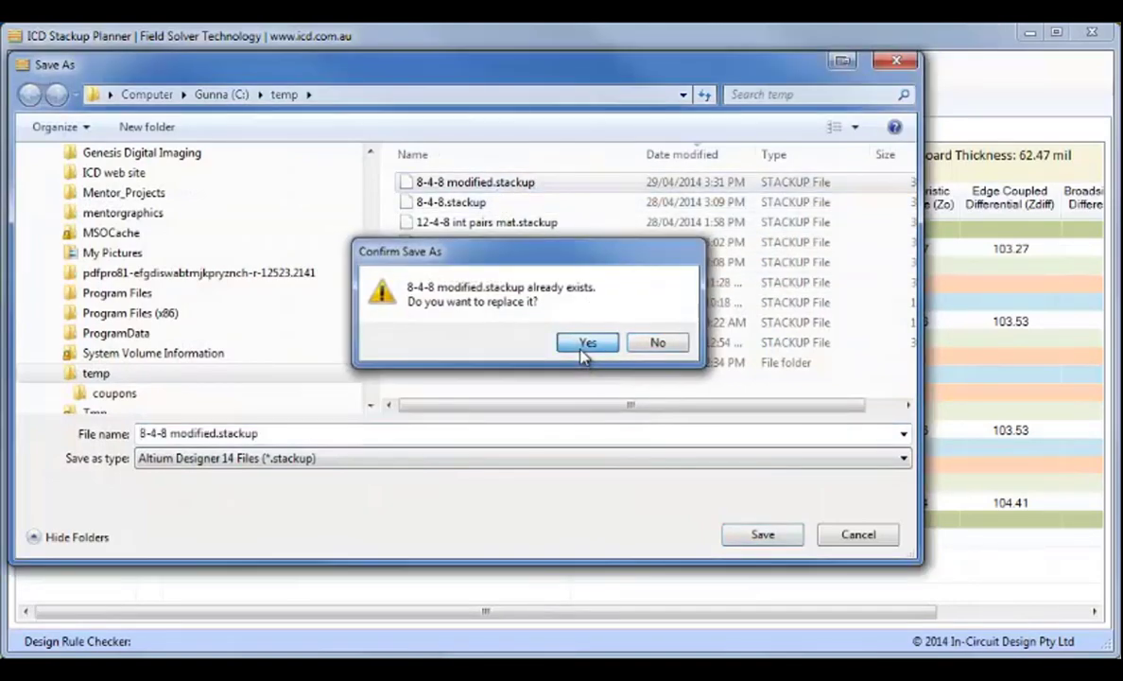
{"action": "left_click", "coordinate": [587, 343]}
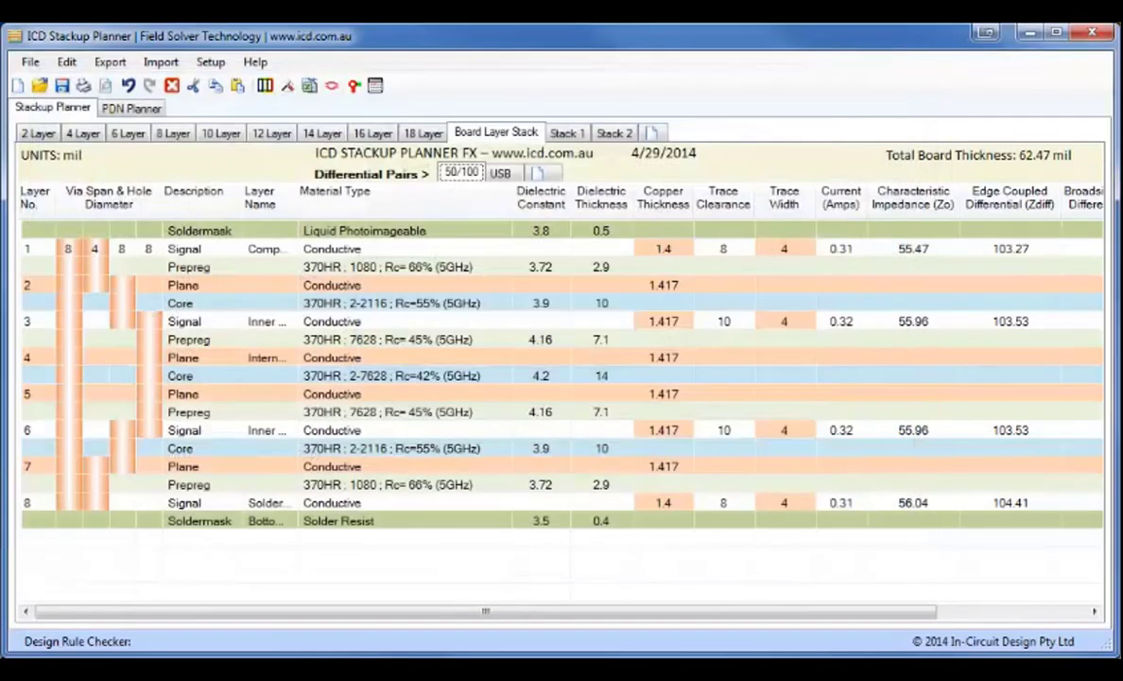
Step: Load 8-4-8 modified.stackup into the board's layer stack, giving 370HR dielectrics totalling 66.202 mil
{"action": "key", "text": "alt+Tab"}
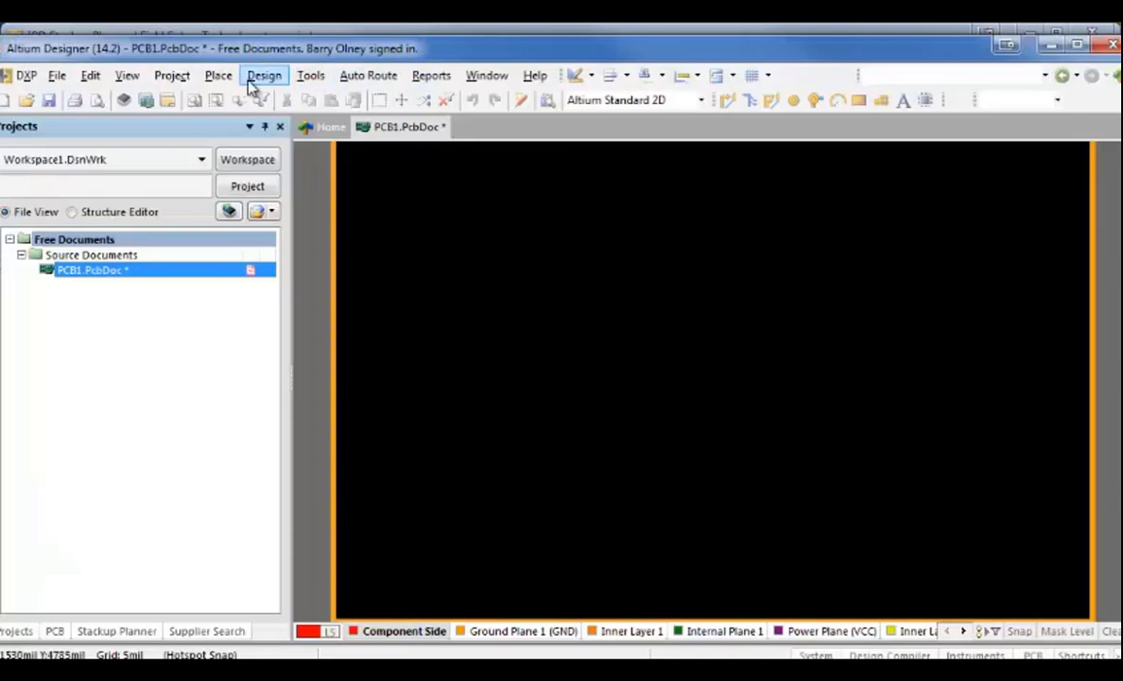
{"action": "left_click", "coordinate": [264, 76]}
{"action": "left_click", "coordinate": [331, 258]}
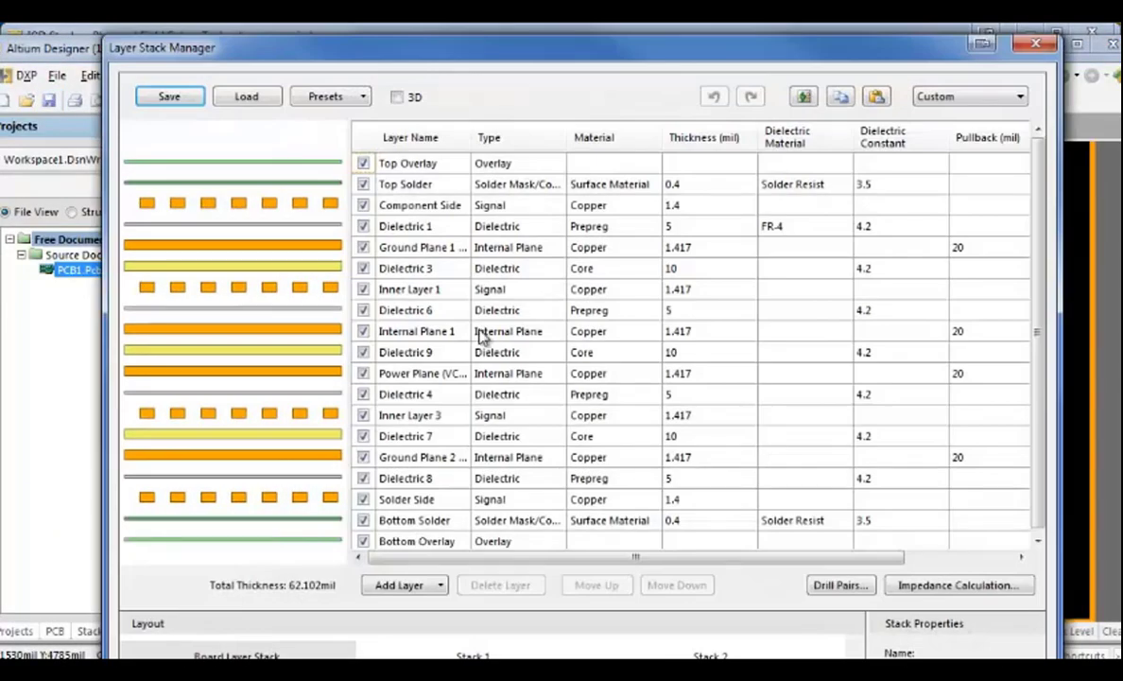
{"action": "left_click", "coordinate": [243, 98]}
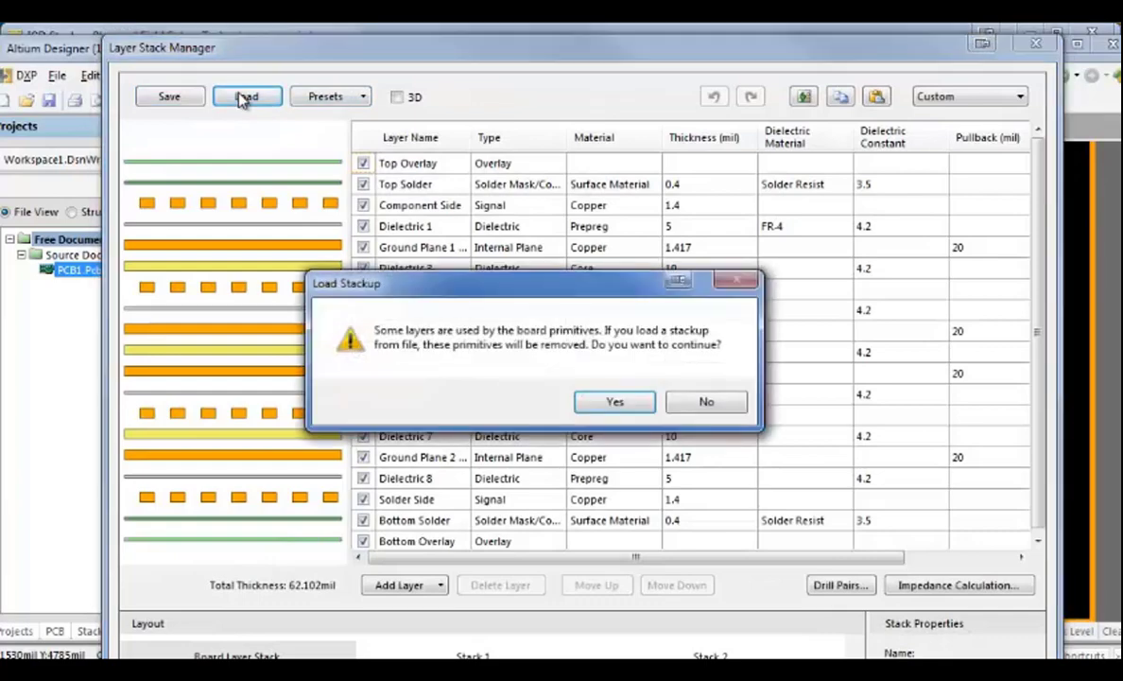
{"action": "left_click", "coordinate": [615, 402]}
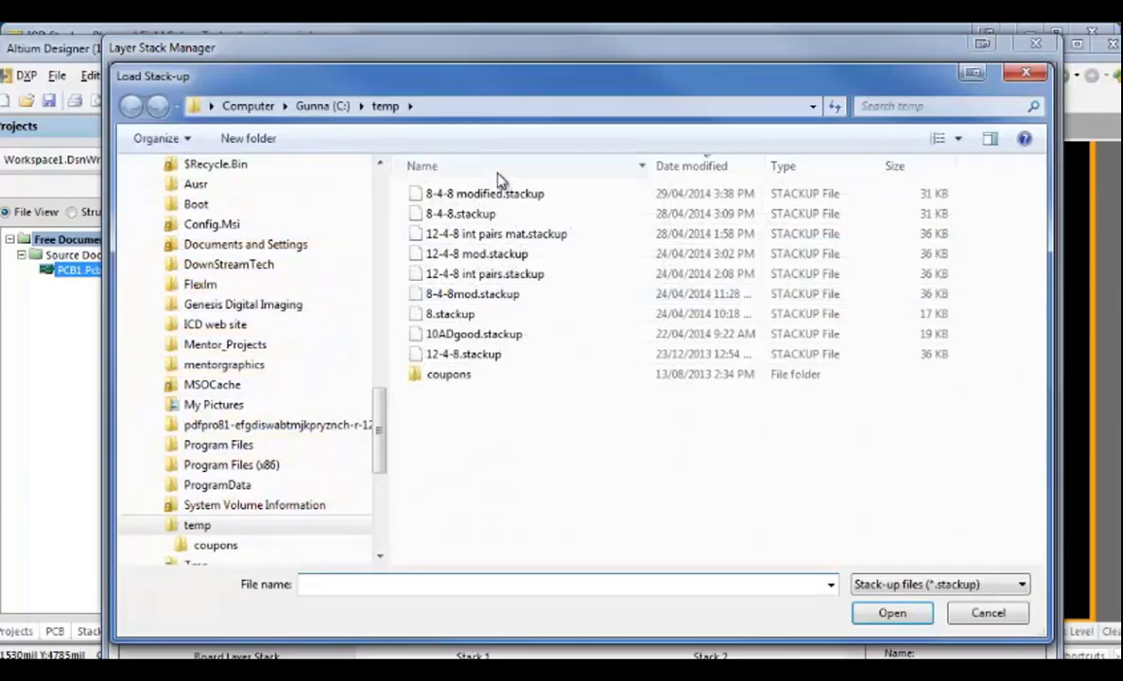
{"action": "double_click", "coordinate": [499, 195]}
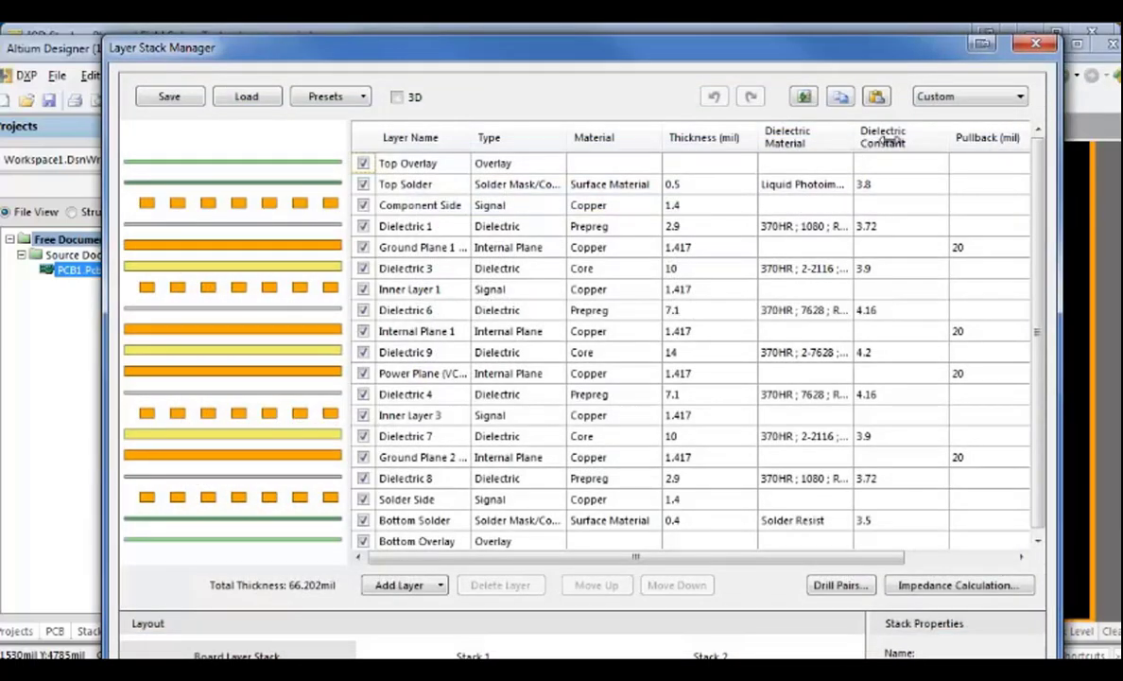
{"action": "left_click_drag", "start_coordinate": [853, 137], "coordinate": [891, 137]}
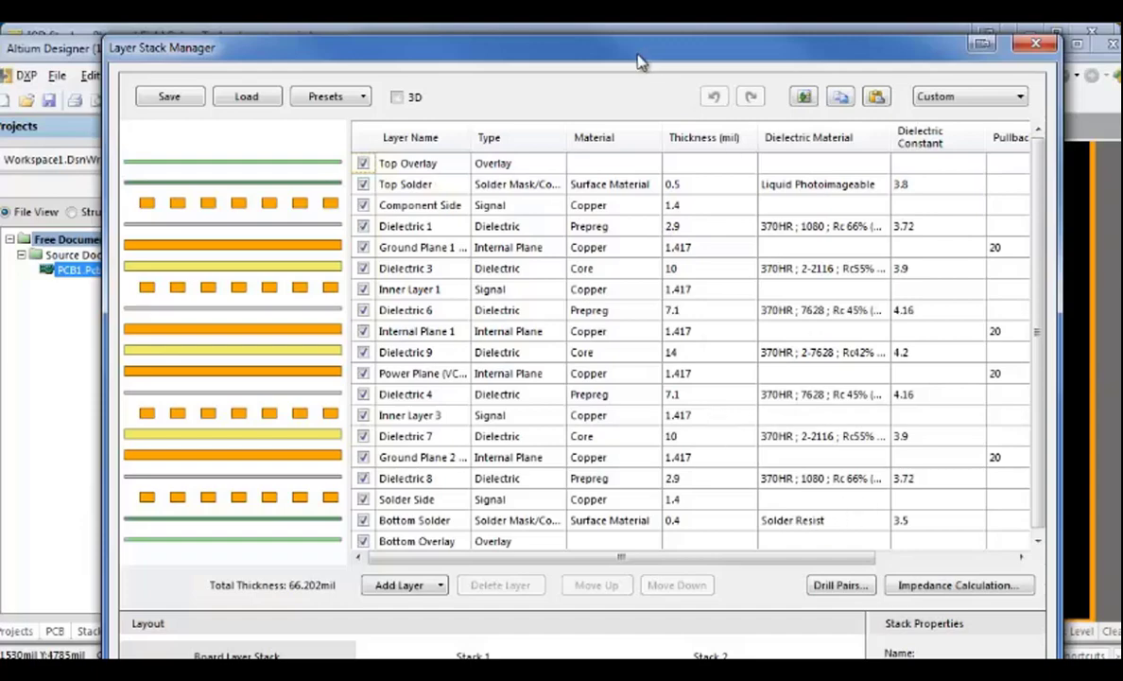
{"action": "left_click_drag", "start_coordinate": [640, 62], "coordinate": [1122, 28]}
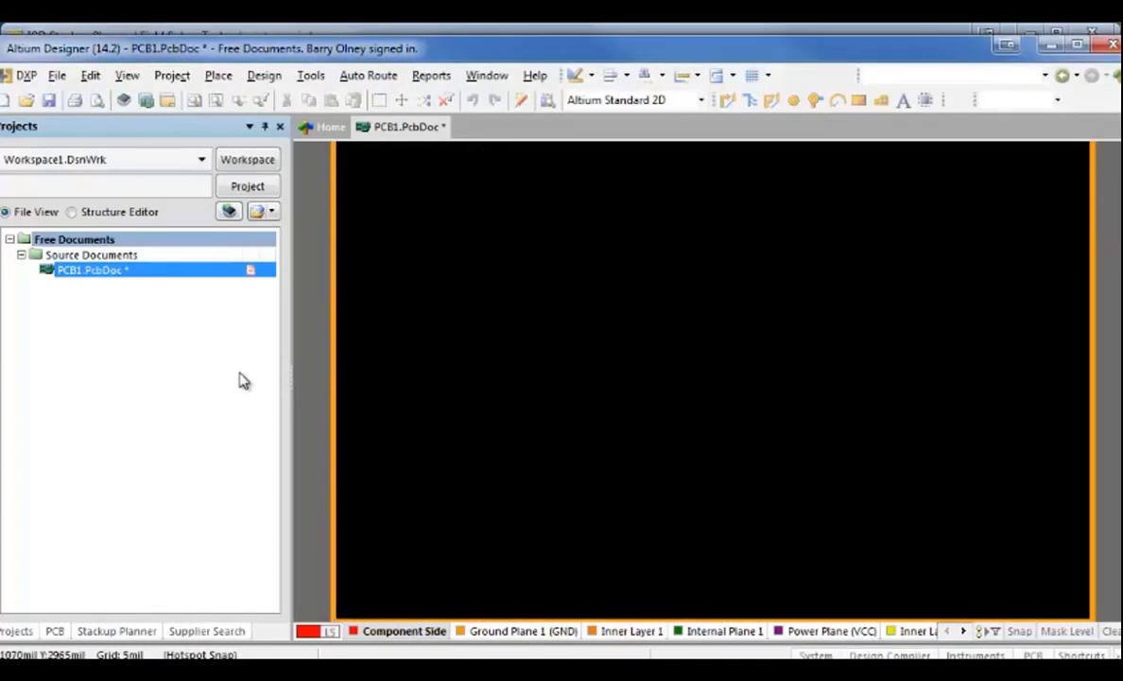
Step: Start a rules import in the design rules editor with every rule type selected
{"action": "left_click", "coordinate": [264, 76]}
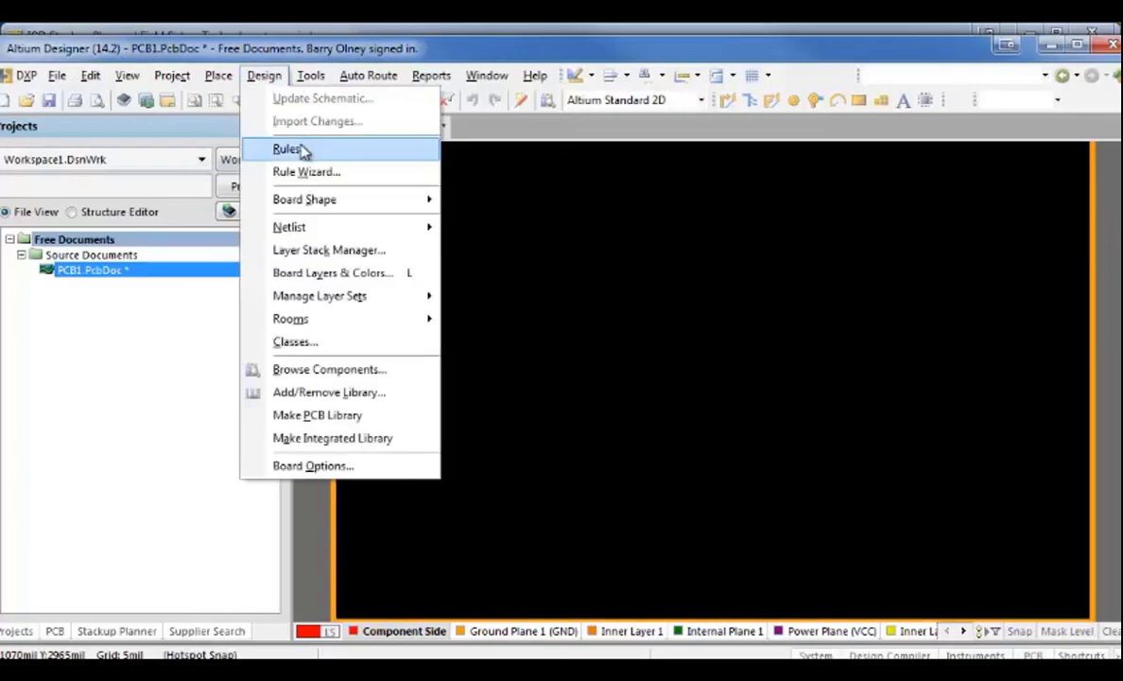
{"action": "left_click", "coordinate": [302, 156]}
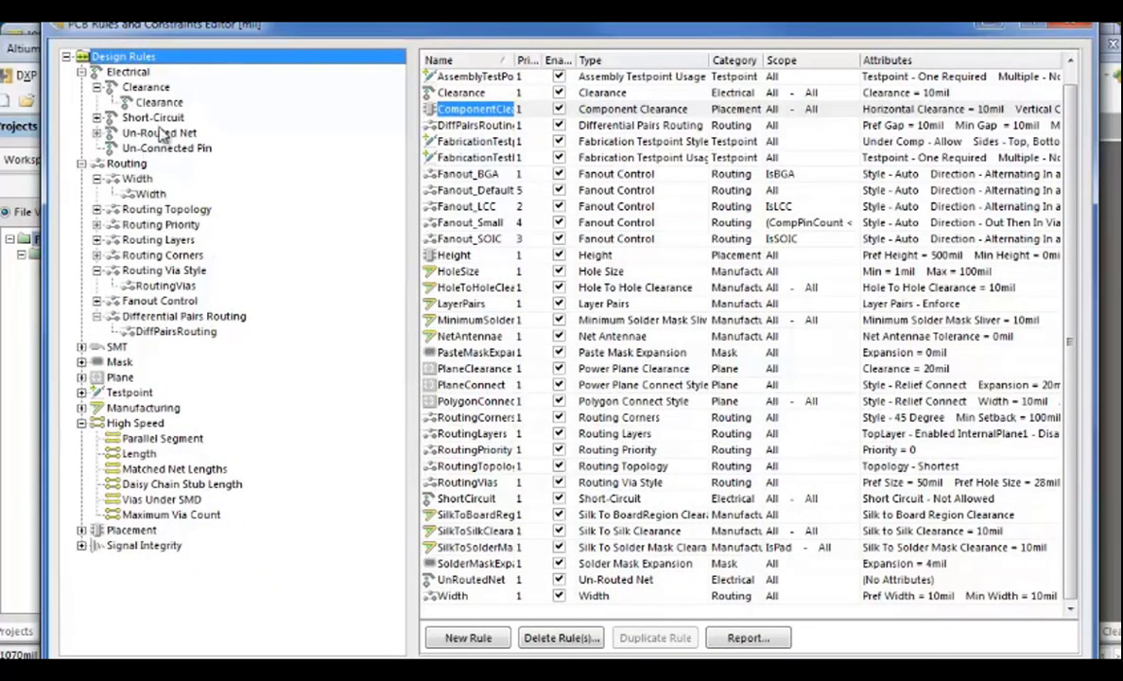
{"action": "right_click", "coordinate": [201, 61]}
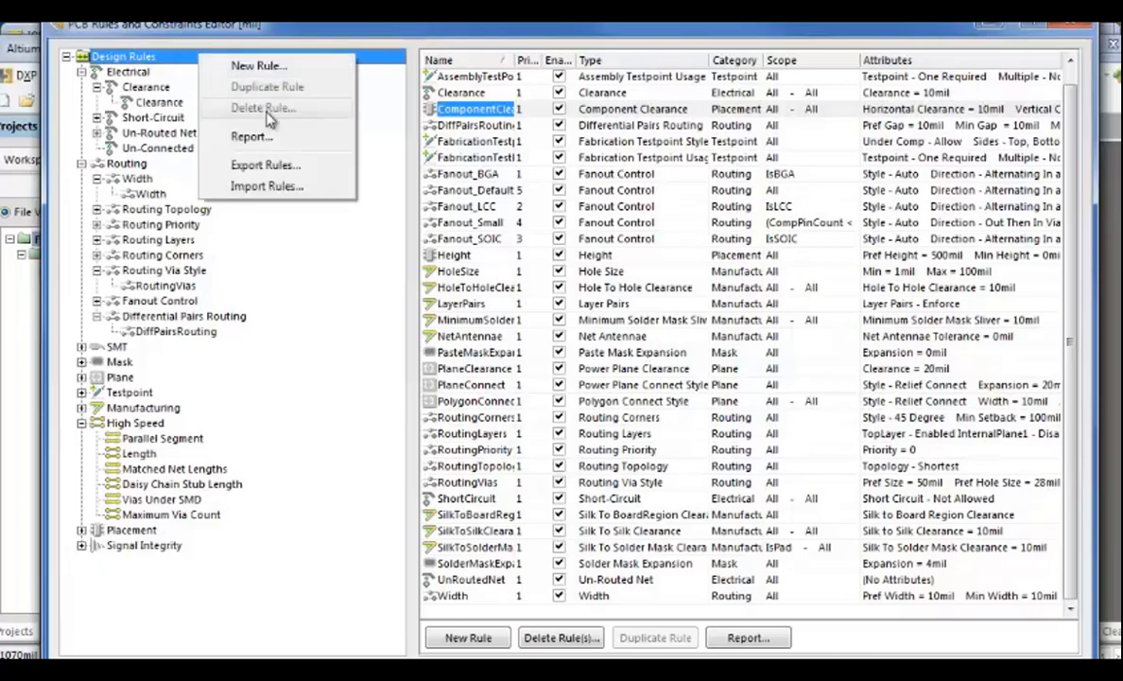
{"action": "left_click", "coordinate": [261, 189]}
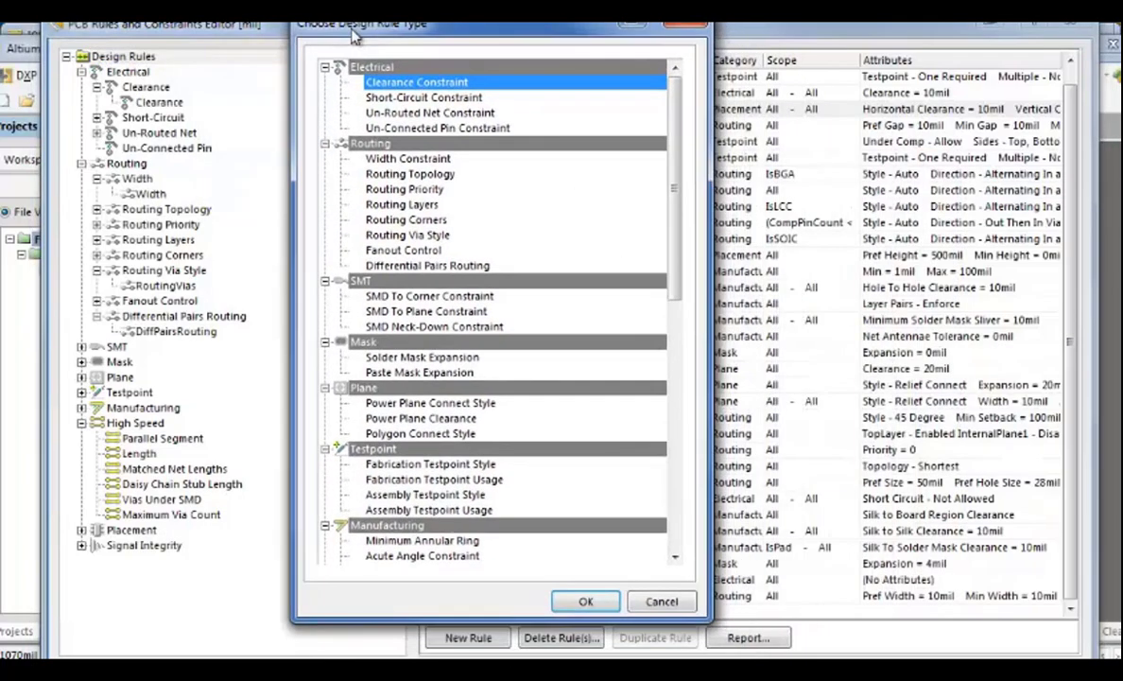
{"action": "key", "text": "ctrl+a"}
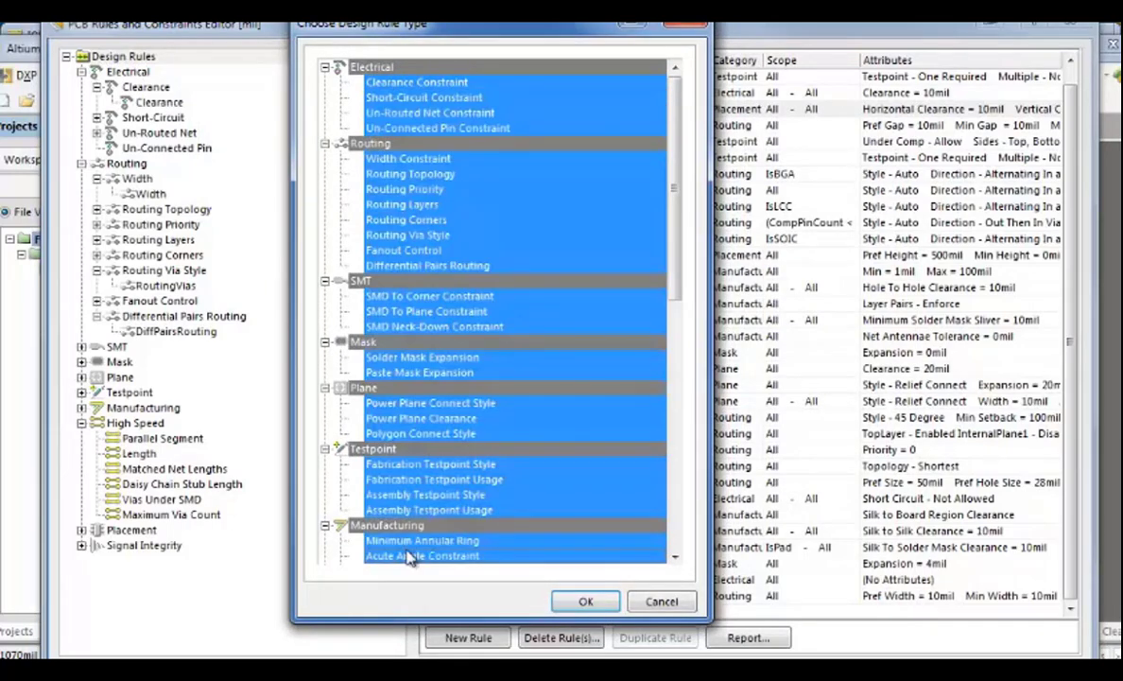
{"action": "left_click", "coordinate": [580, 603]}
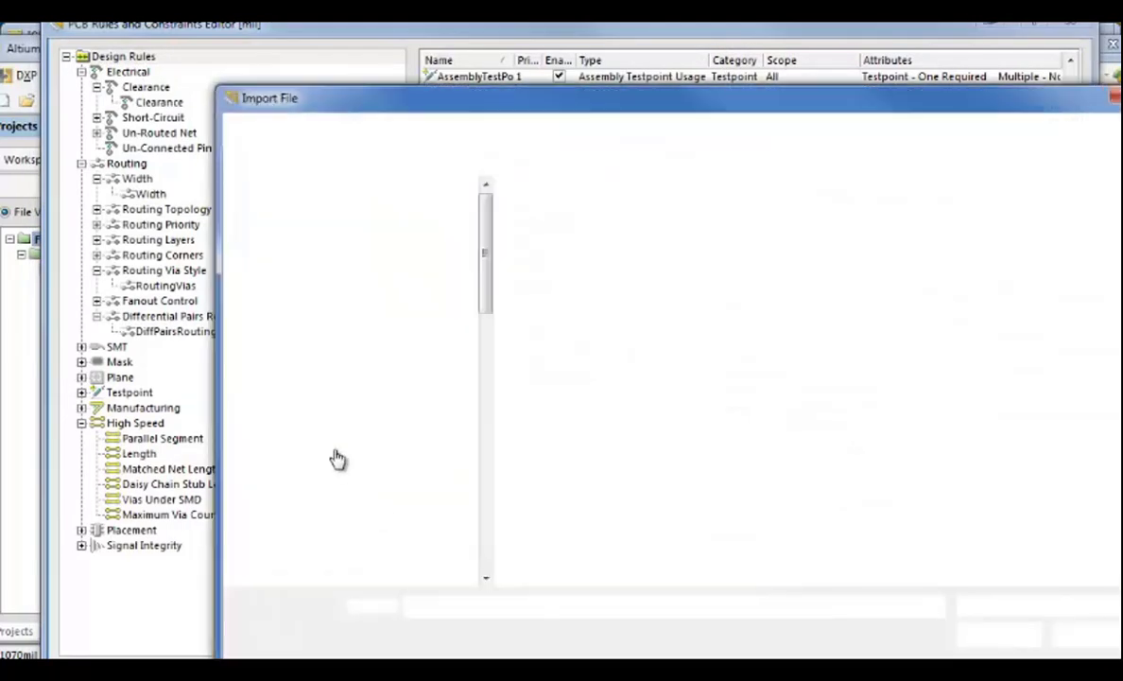
Step: Import C:\temp\8-4-8 modified.rul, clearing the existing rules first
{"action": "left_click", "coordinate": [297, 274]}
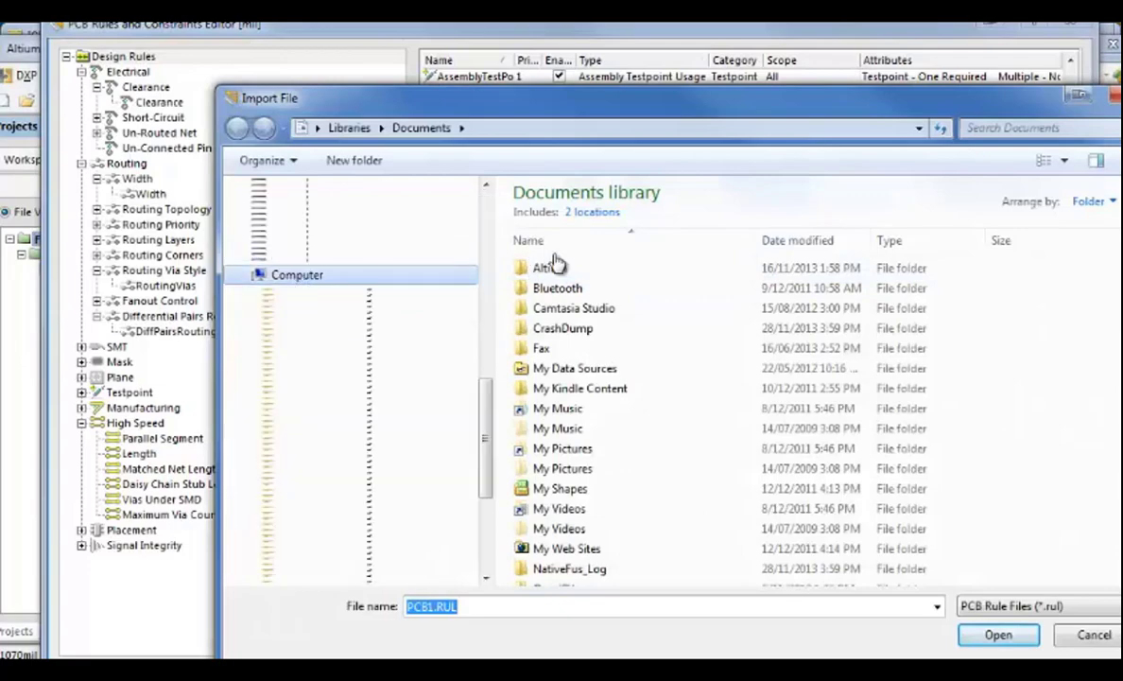
{"action": "double_click", "coordinate": [548, 225]}
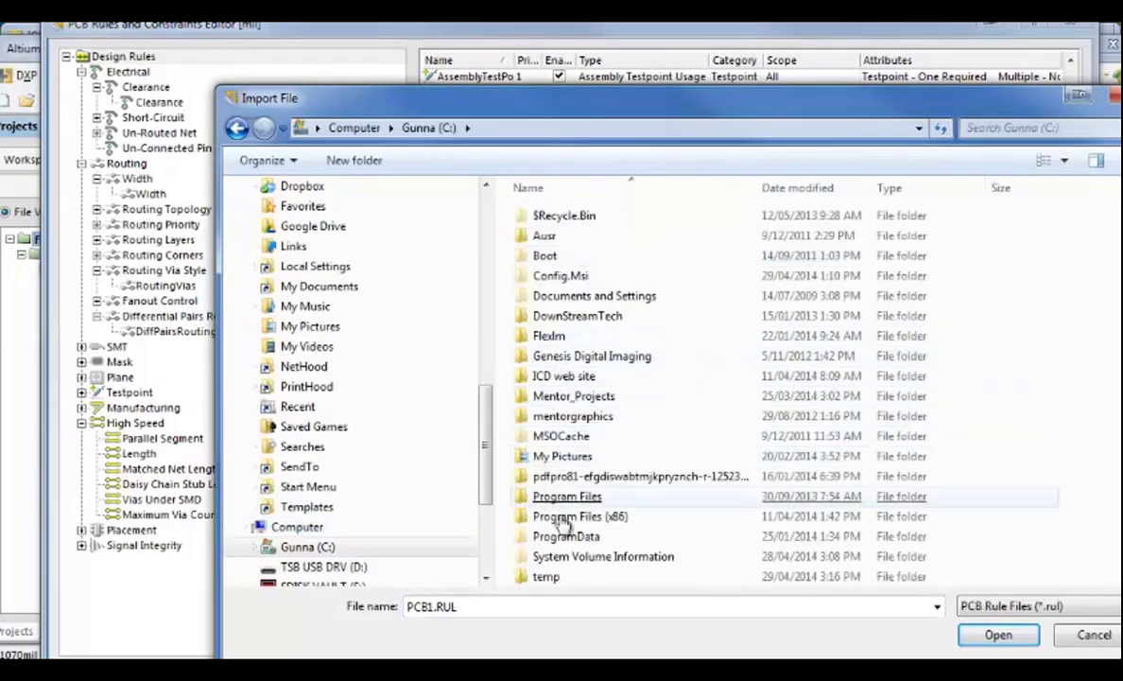
{"action": "left_click", "coordinate": [548, 577]}
{"action": "double_click", "coordinate": [556, 582]}
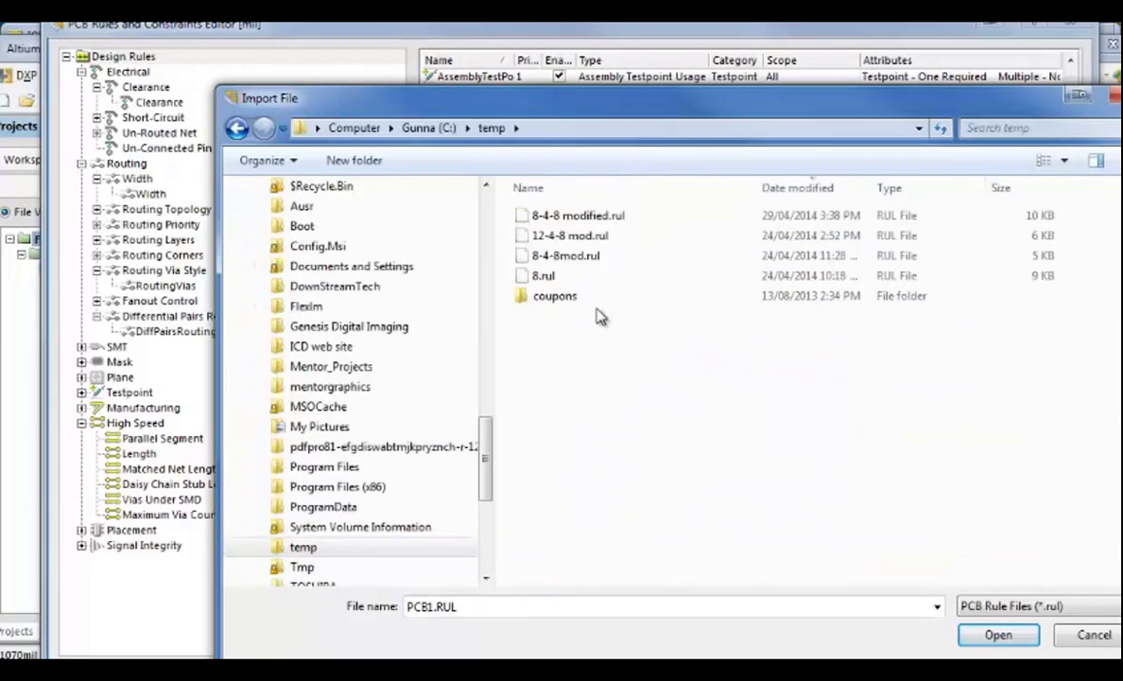
{"action": "left_click", "coordinate": [574, 217]}
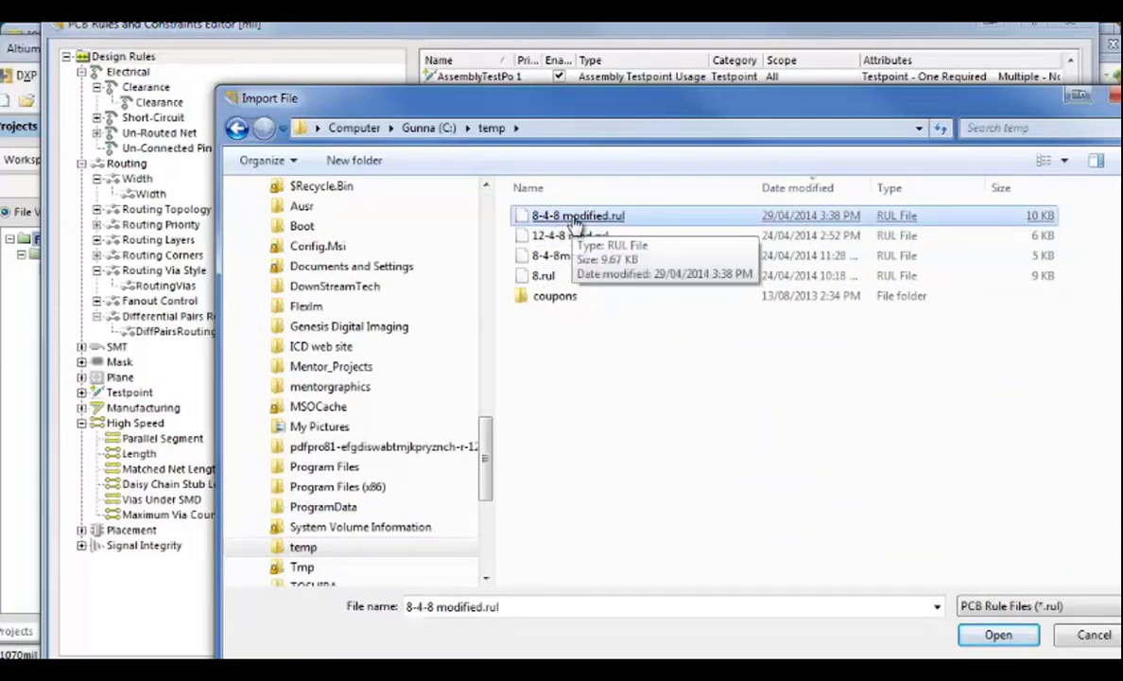
{"action": "double_click", "coordinate": [574, 219]}
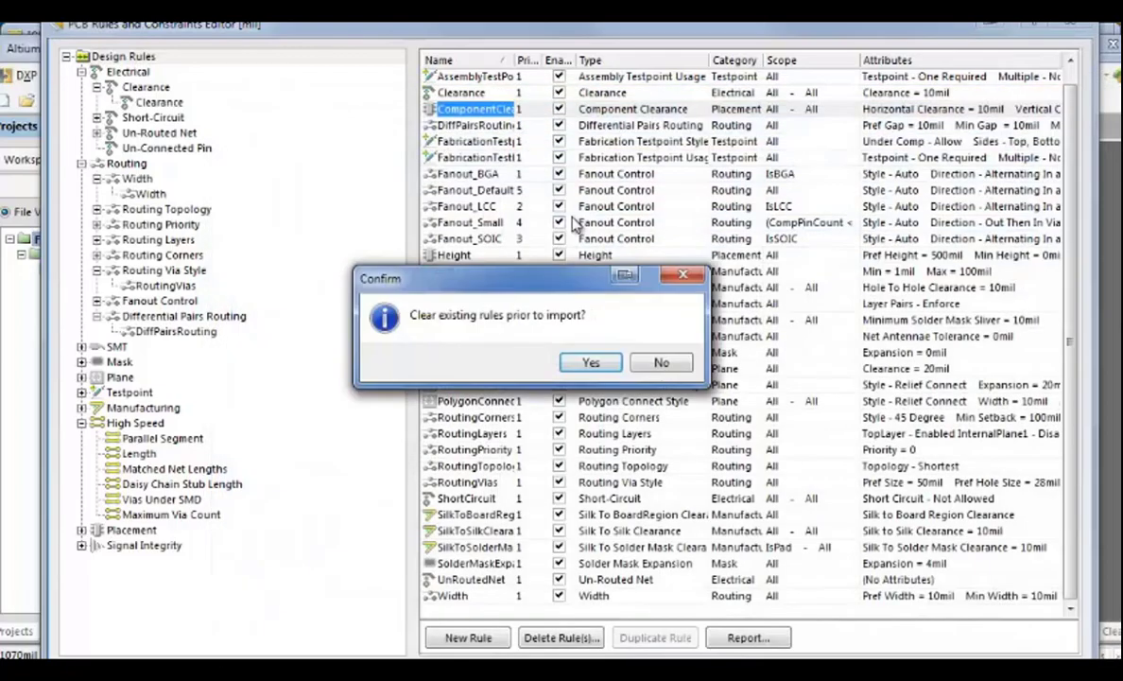
{"action": "left_click", "coordinate": [578, 367]}
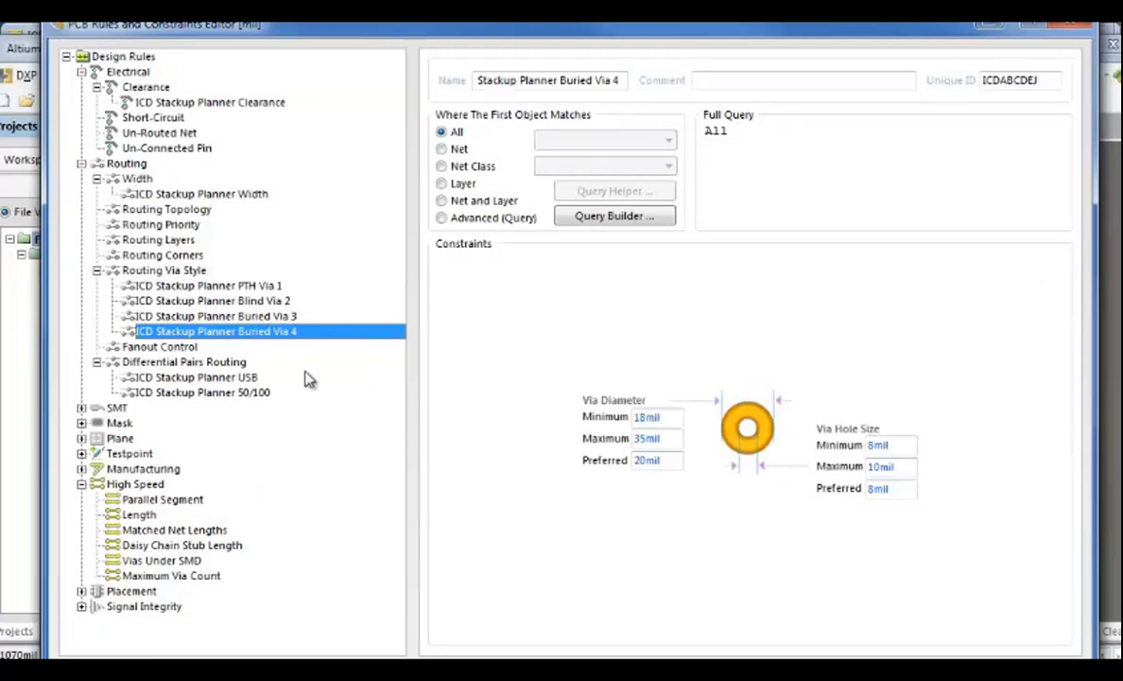
{"action": "left_click", "coordinate": [237, 284]}
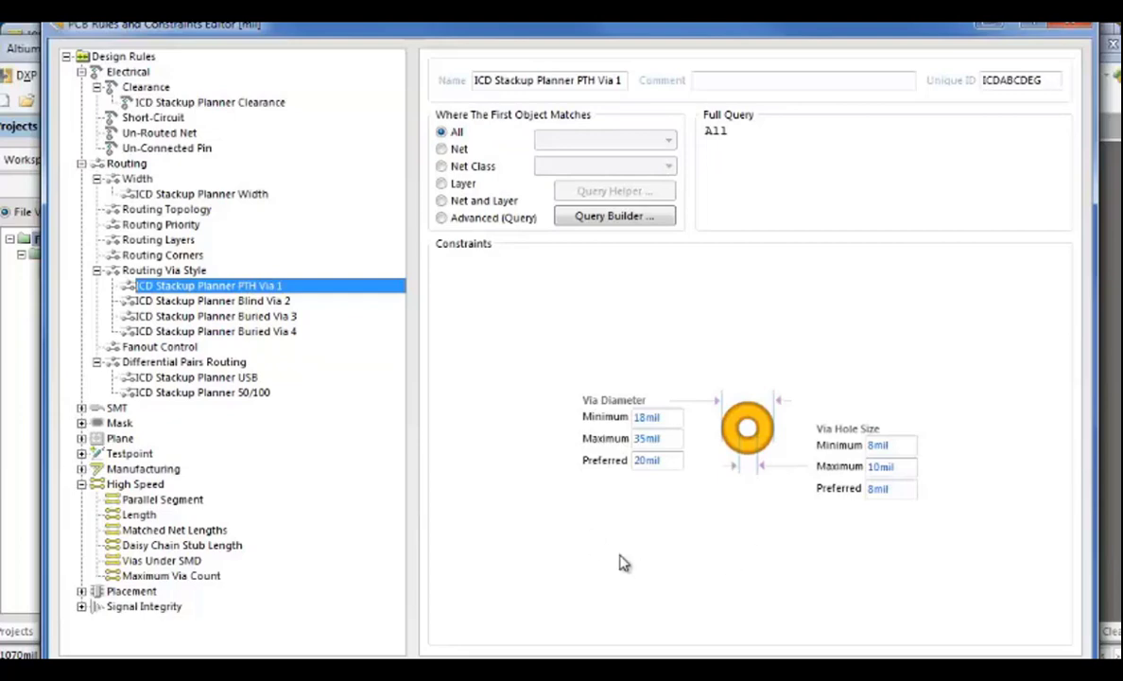
{"action": "left_click", "coordinate": [276, 299]}
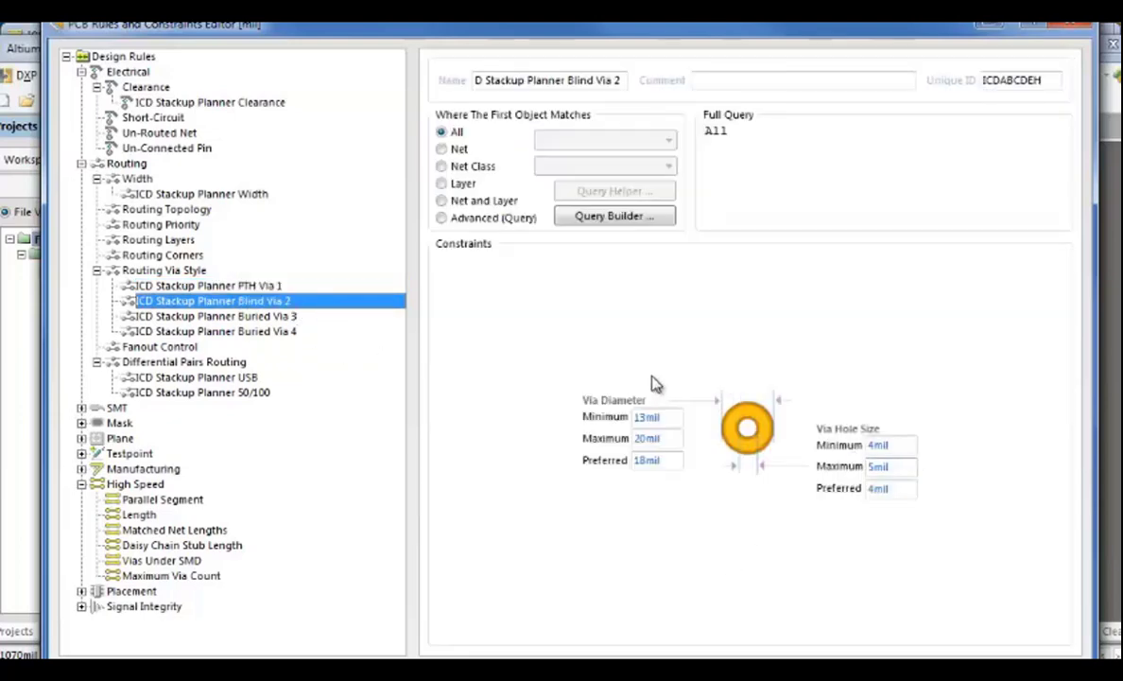
{"action": "left_click", "coordinate": [258, 317]}
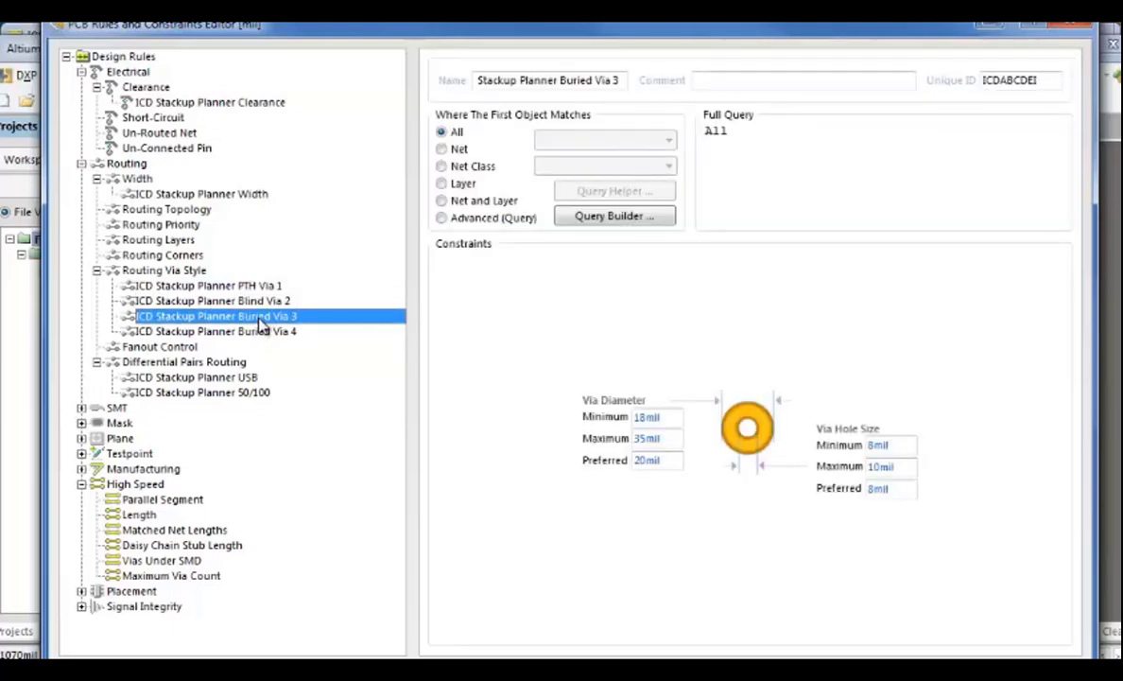
{"action": "left_click", "coordinate": [266, 331]}
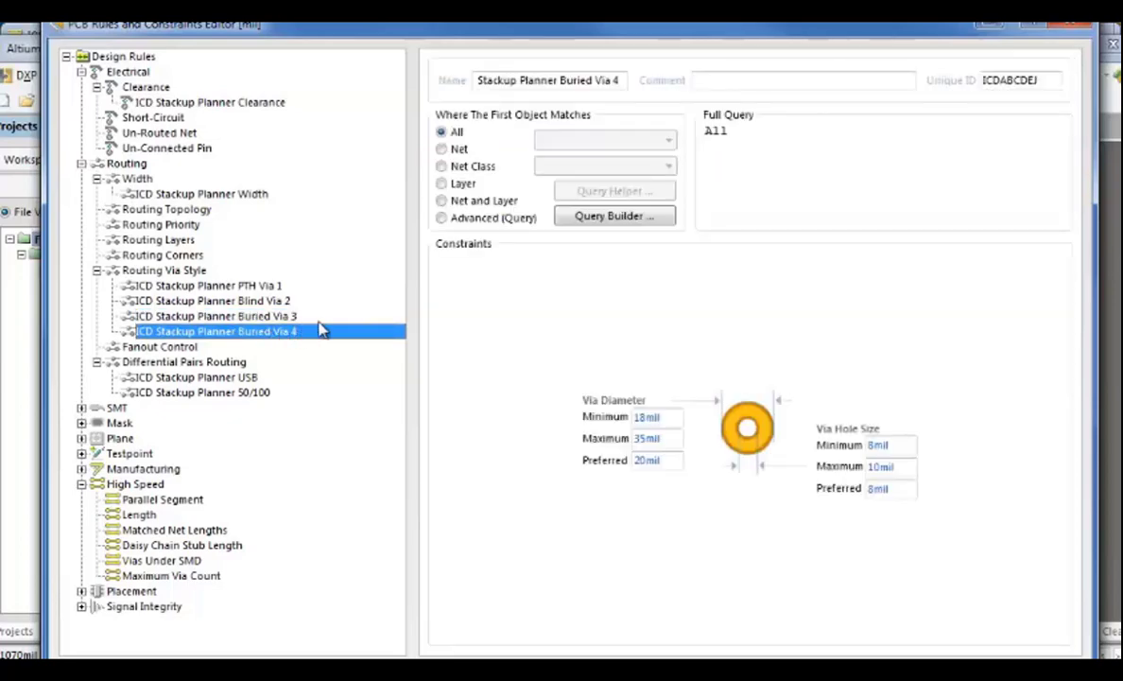
Step: Inspect the ICD Stackup Planner USB and 50/100 differential-pair rules' widths and per-layer gaps
{"action": "left_click", "coordinate": [241, 377]}
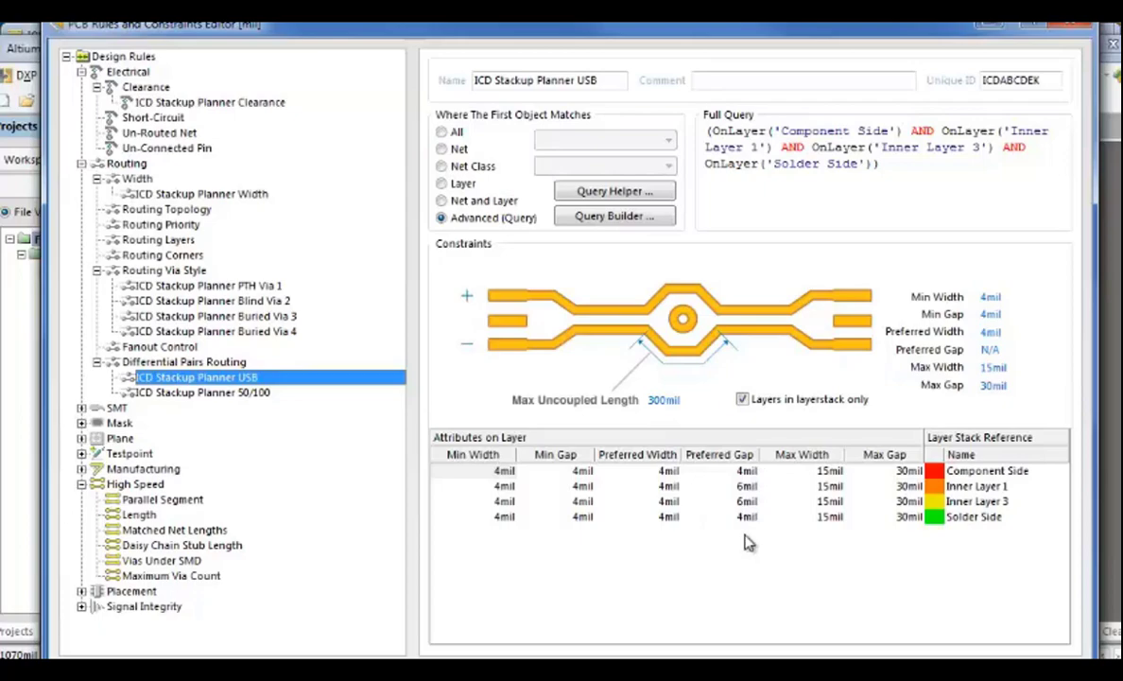
{"action": "left_click", "coordinate": [206, 393]}
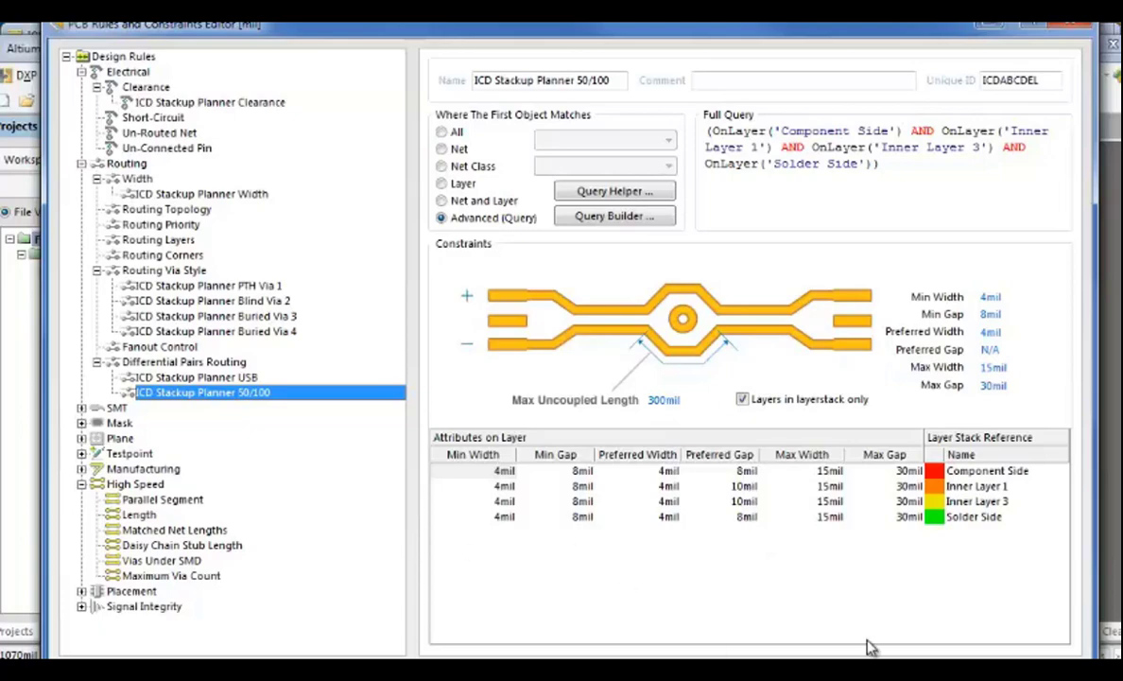
Step: Close the PCB Rules and Constraints Editor with OK, keeping the imported rules
{"action": "key", "text": "Return"}
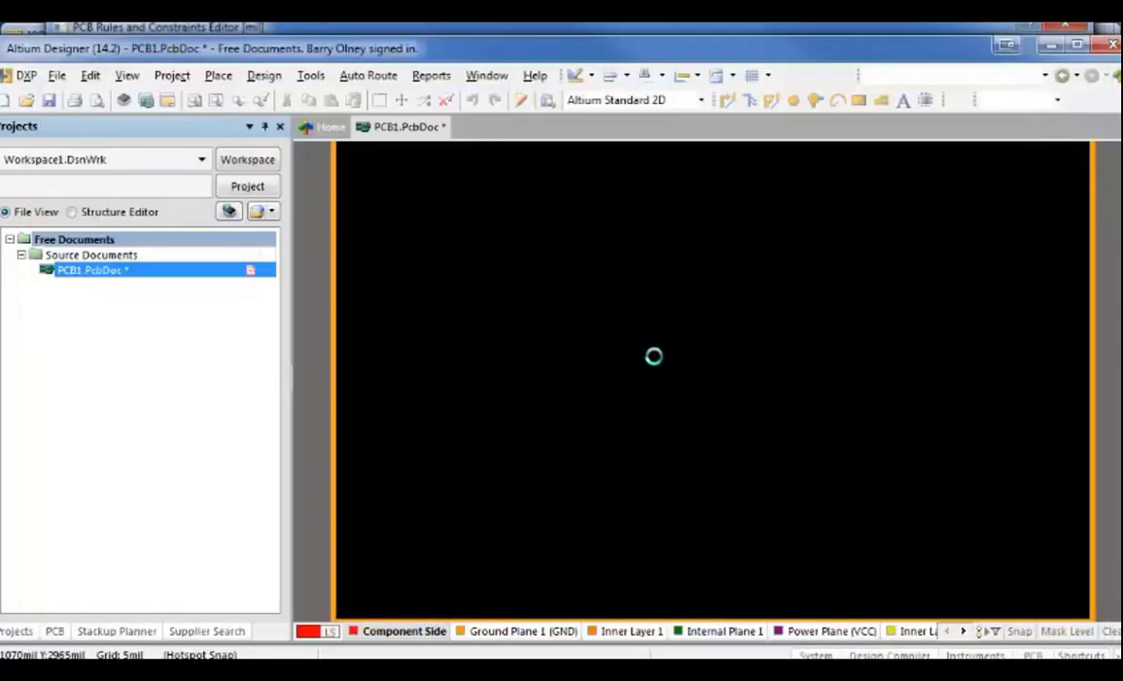